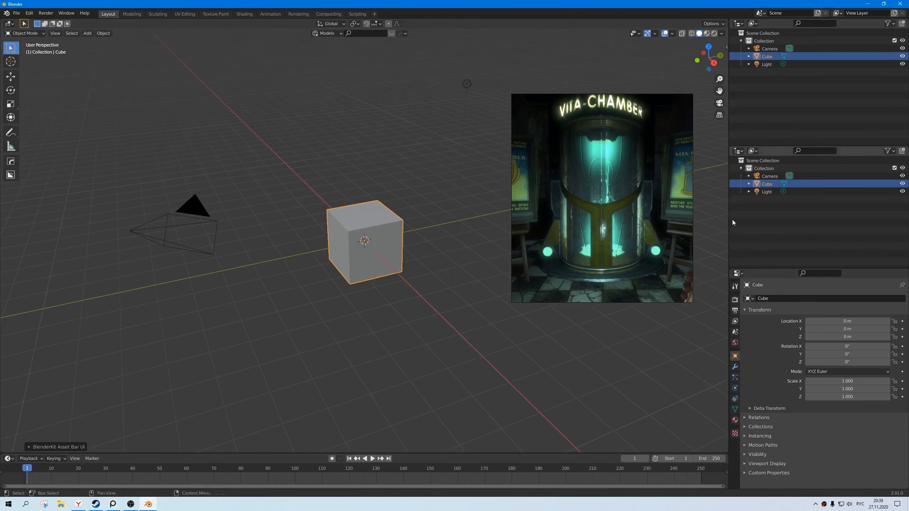
- Enlarge the two stacked Outliner areas and fit the Vita-Chamber reference image over the upper one
left_click_drag(770, 146, 771, 199)
left_click_drag(594, 233, 589, 183)
left_click_drag(775, 199, 774, 225)
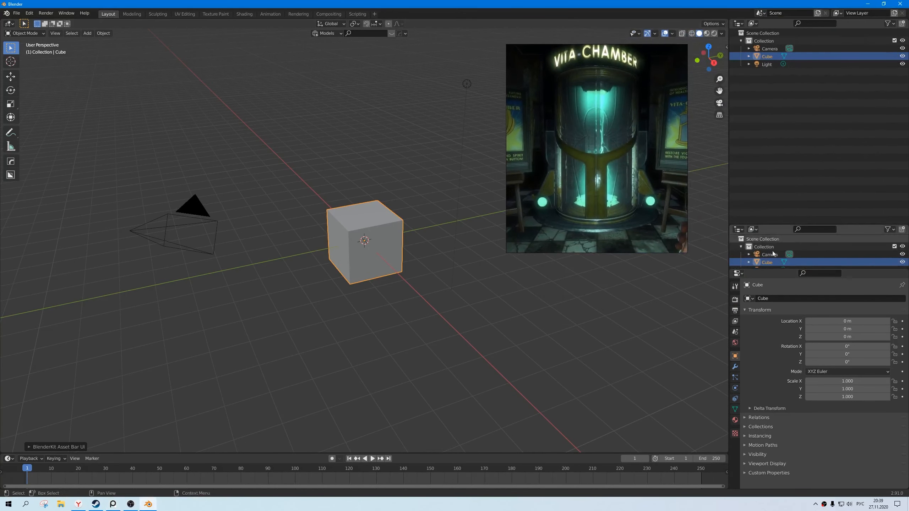
left_click_drag(773, 268, 773, 310)
left_click_drag(560, 179, 781, 158)
left_click_drag(774, 228, 778, 216)
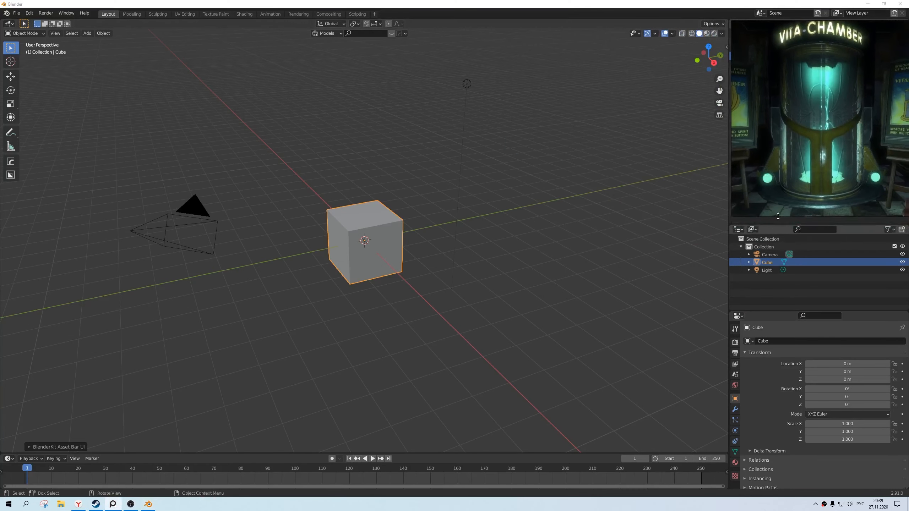
right_click_drag(787, 124, 789, 130)
scroll(786, 125, "up", 1)
scroll(784, 124, "down", 1)
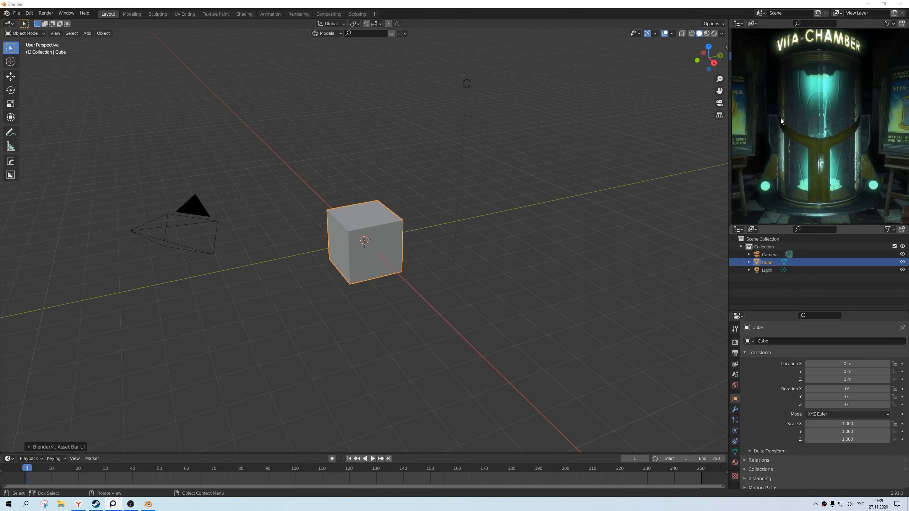
mouse_move(830, 117)
right_mouse_down()
mouse_move(819, 129)
mouse_move(827, 117)
right_mouse_up()
- Delete the default cube, camera and light from the scene
left_click(576, 216)
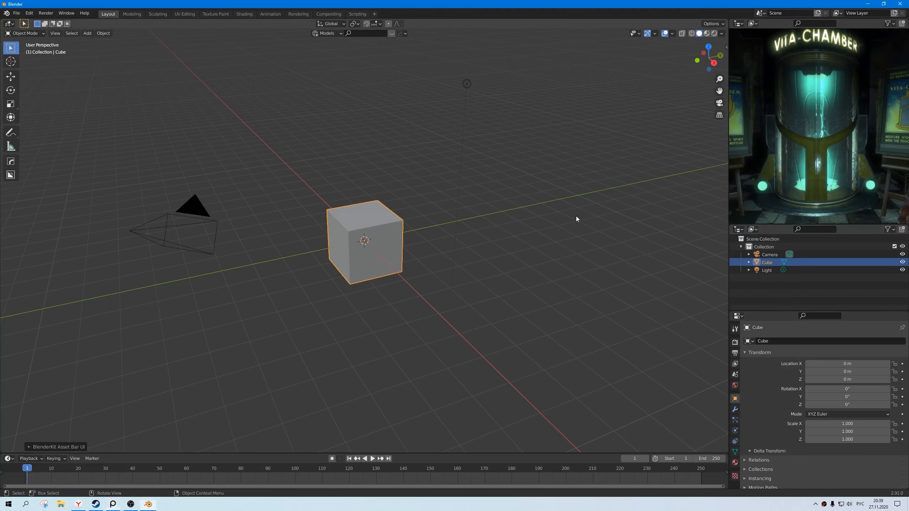
left_click(576, 216)
middle_click_drag(576, 216, 487, 167)
left_click_drag(487, 167, 213, 41)
left_click_drag(537, 310, 206, 100)
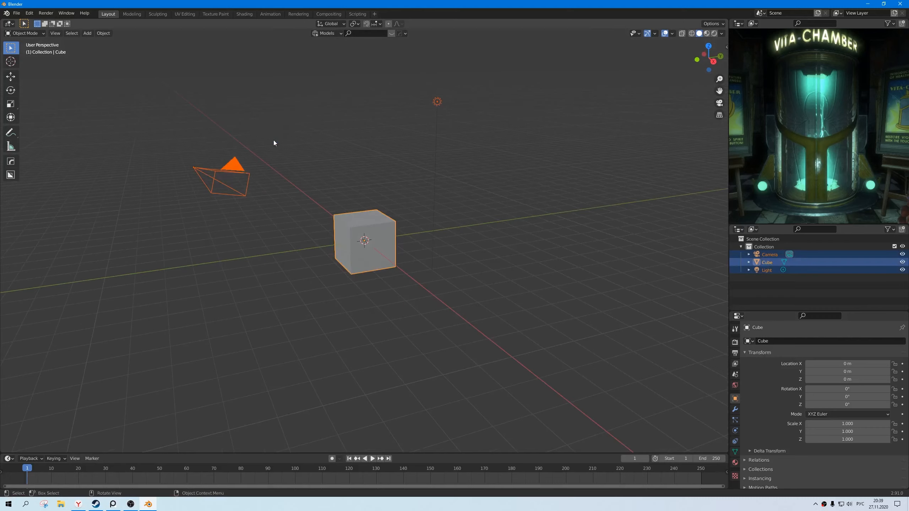
key("Delete")
middle_click_drag(361, 198, 377, 209)
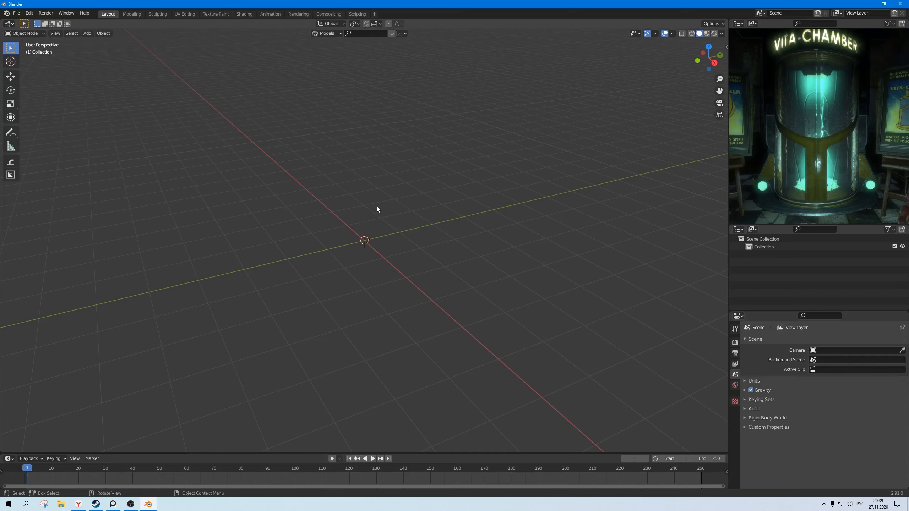
- Add a cylinder mesh at the world origin
key("shift+a")
mouse_move(377, 207)
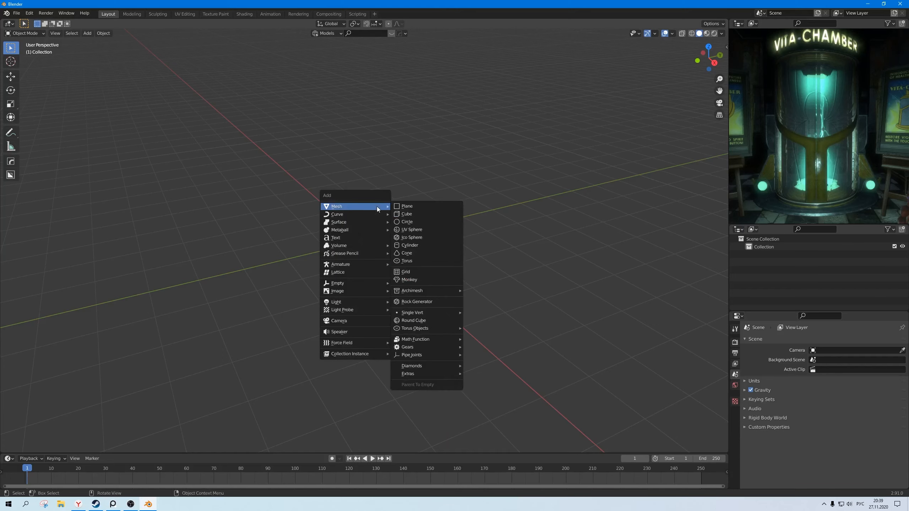
left_click(411, 246)
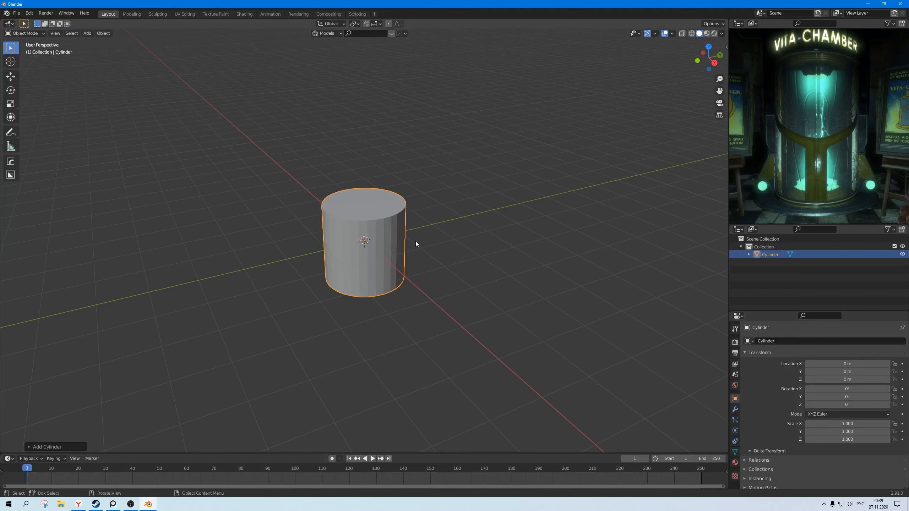
key("s")
key("z")
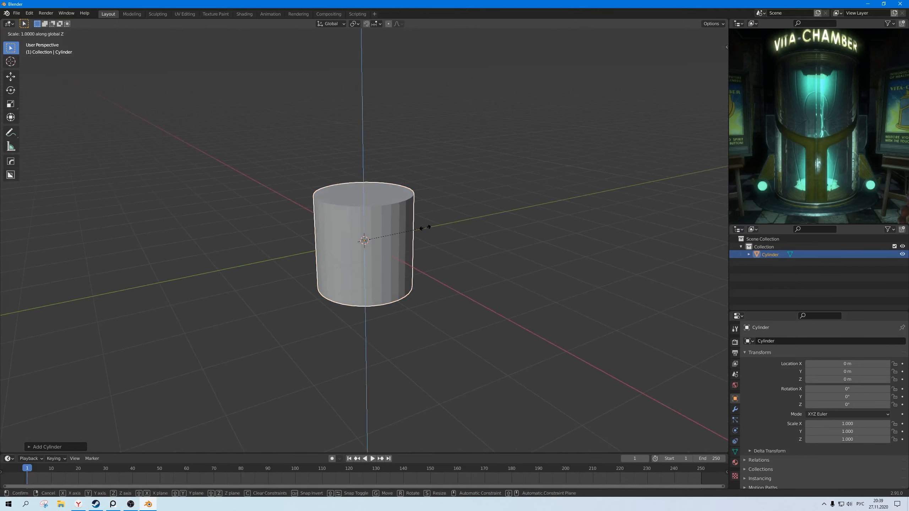
key("0")
key("Return")
key("ctrl+z")
key("s")
key("z")
key("0")
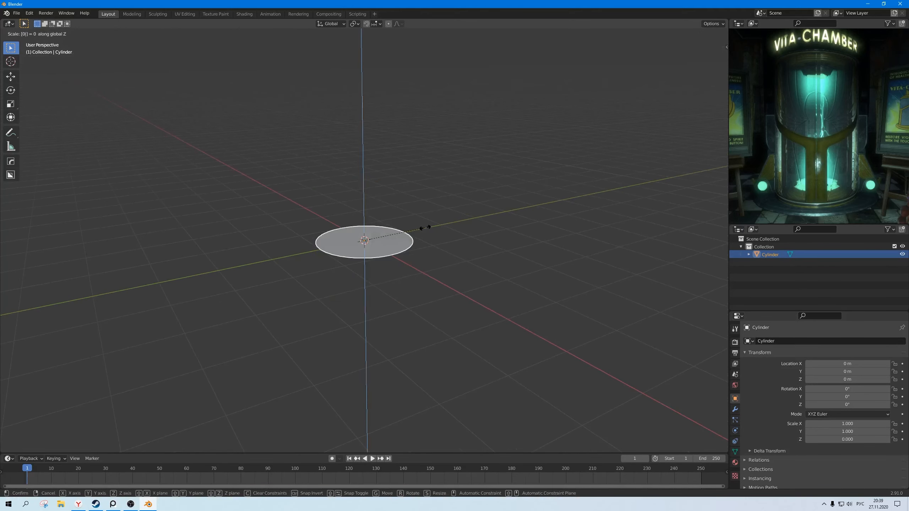
key("Escape")
- Scale the cylinder by 2 along Z and move it up 2 m along Z so its base sits on the grid floor
key("s")
key("z")
key("2")
key("Return")
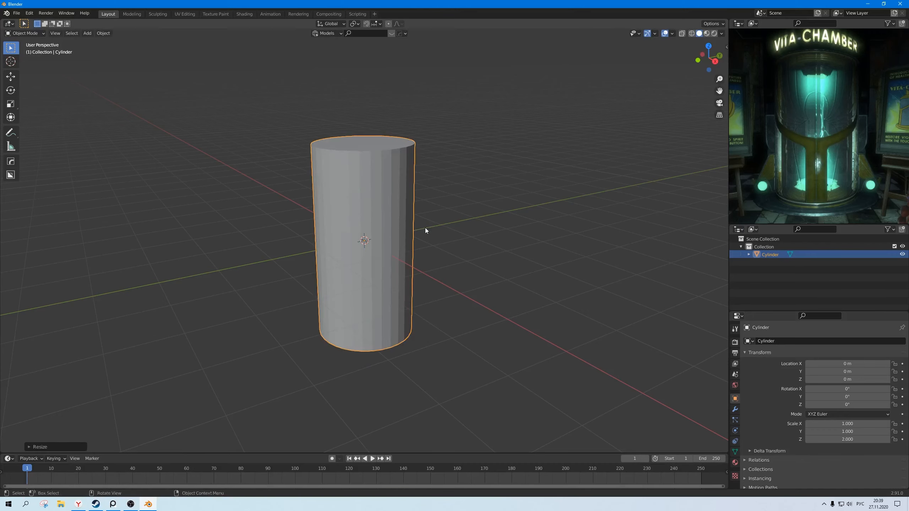
key("KP_1")
key("g")
key("z")
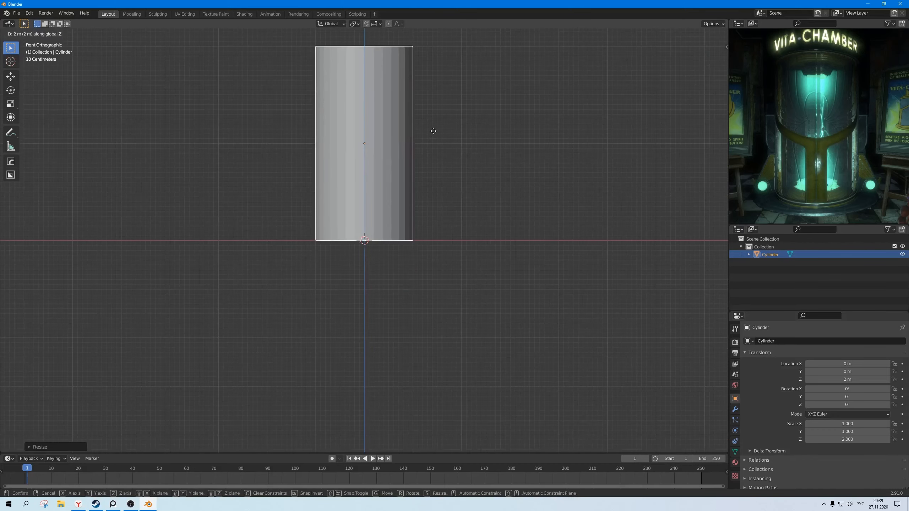
key("Return")
- Lower the cylinder's top ring of vertices by 0.5 m along Z in Edit Mode
middle_click_drag(434, 130, 483, 213)
scroll(485, 207, "up", 2)
key("Tab")
left_click_drag(486, 168, 295, 91)
type("gz")
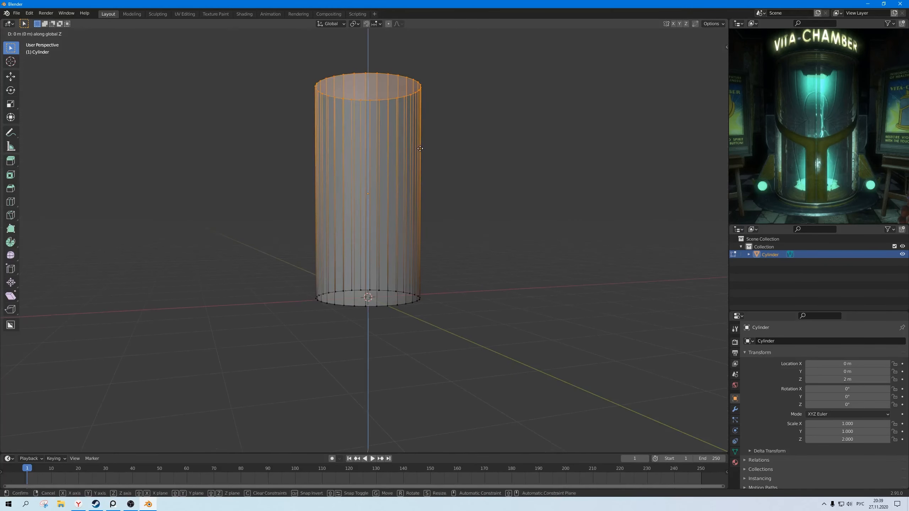
type("-0.5")
key("Return")
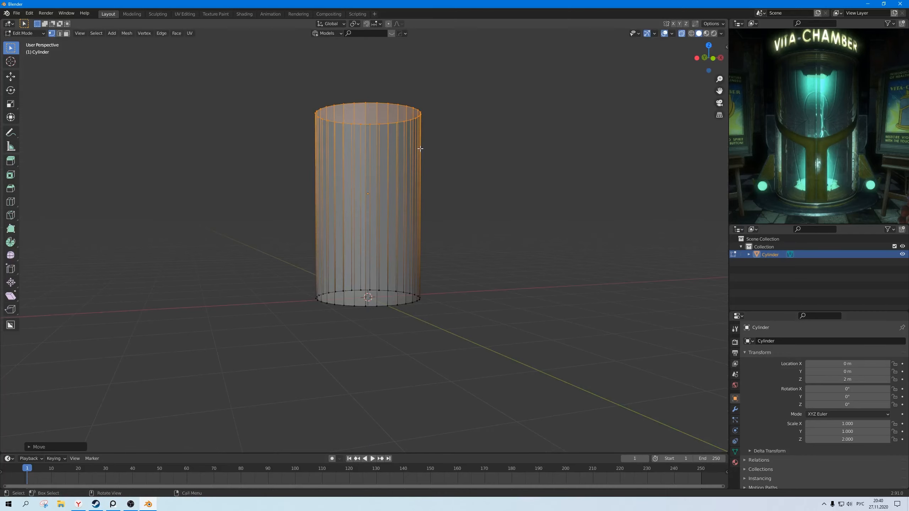
key("Tab")
- Examine the cylinder's proportions against the glass tube and Y-shaped metal band in the reference image
middle_click_drag(420, 149, 389, 206)
left_click(449, 170)
scroll(389, 203, "up", 2)
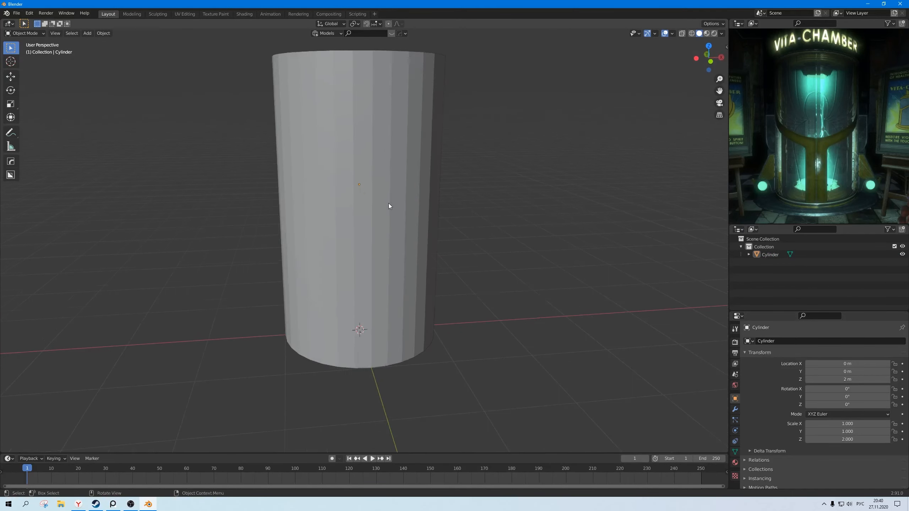
scroll(388, 203, "down", 1)
middle_click_drag(380, 230, 394, 223)
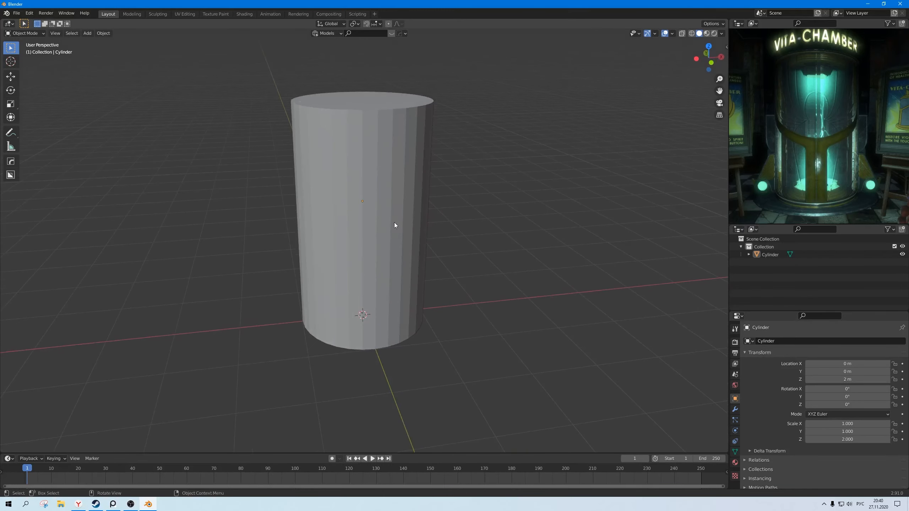
left_click(395, 222)
scroll(394, 222, "up", 2)
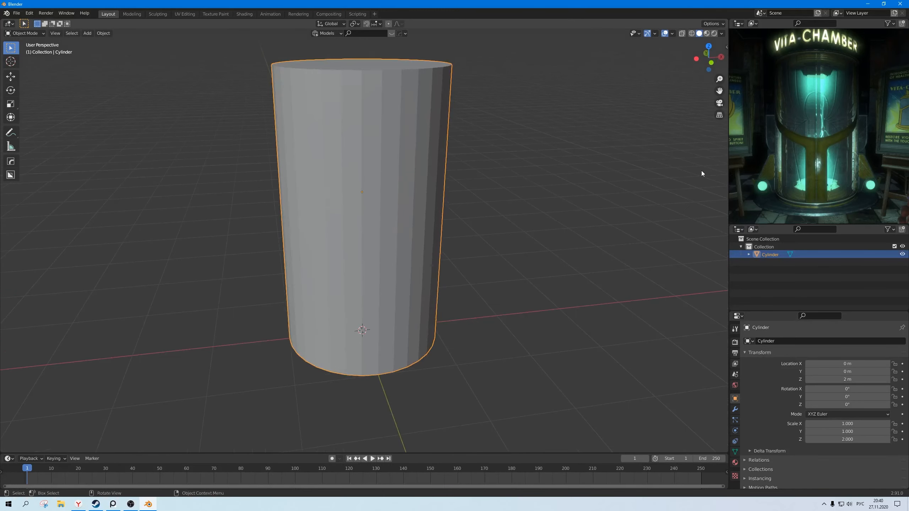
scroll(785, 153, "up", 2)
middle_click_drag(817, 120, 815, 98)
middle_click_drag(797, 198, 803, 184)
middle_click_drag(805, 152, 801, 205)
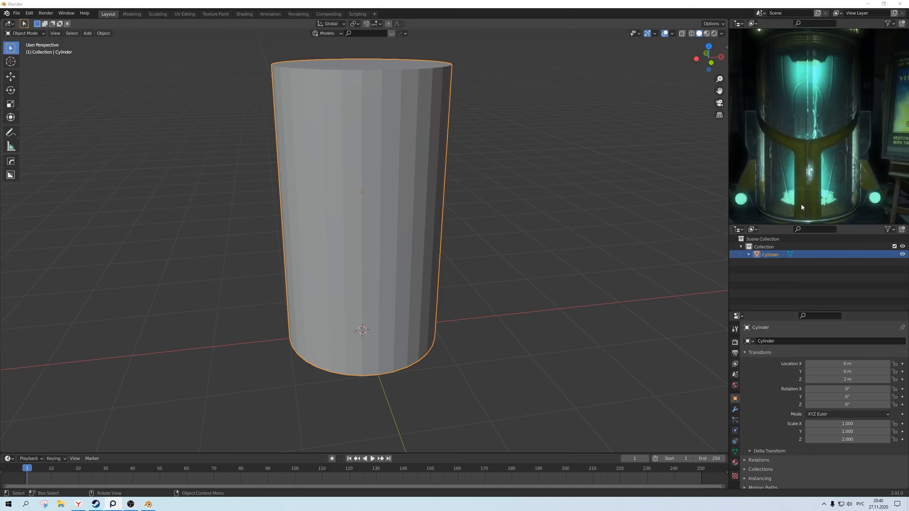
scroll(818, 151, "down", 2)
middle_click_drag(352, 255, 356, 250)
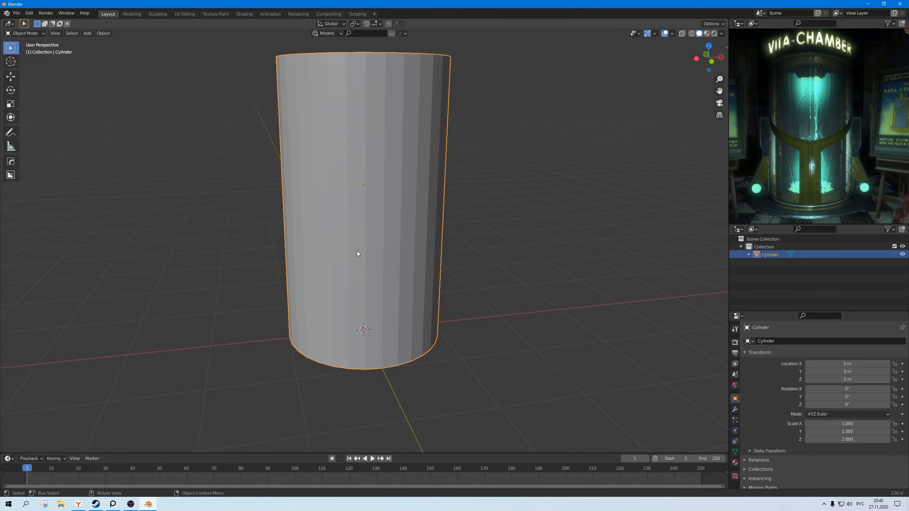
- Duplicate the cylinder in place without moving the copy
scroll(357, 250, "down", 2)
key("shift+d")
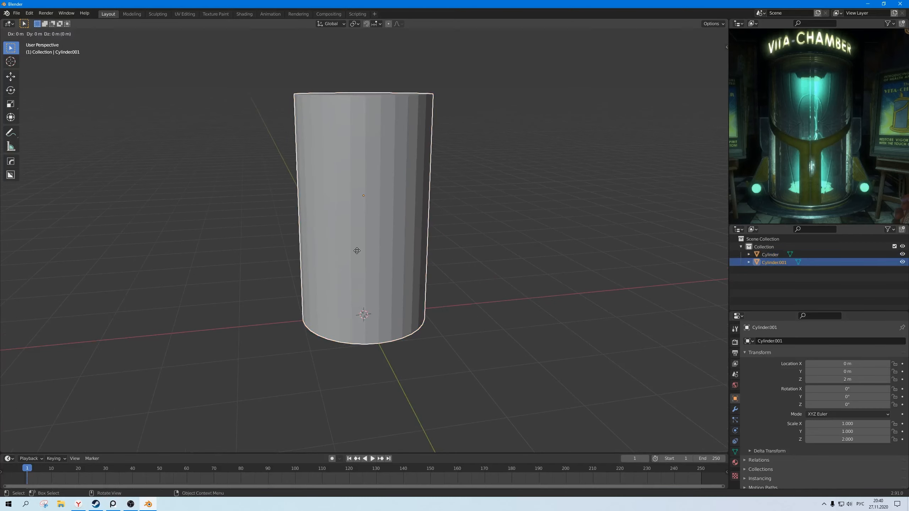
right_click(357, 251)
- Add one horizontal loop cut around the middle of the duplicate cylinder and isolate the duplicate in local view
middle_click_drag(388, 256, 386, 207)
key("Tab")
key("a")
key("ctrl+r")
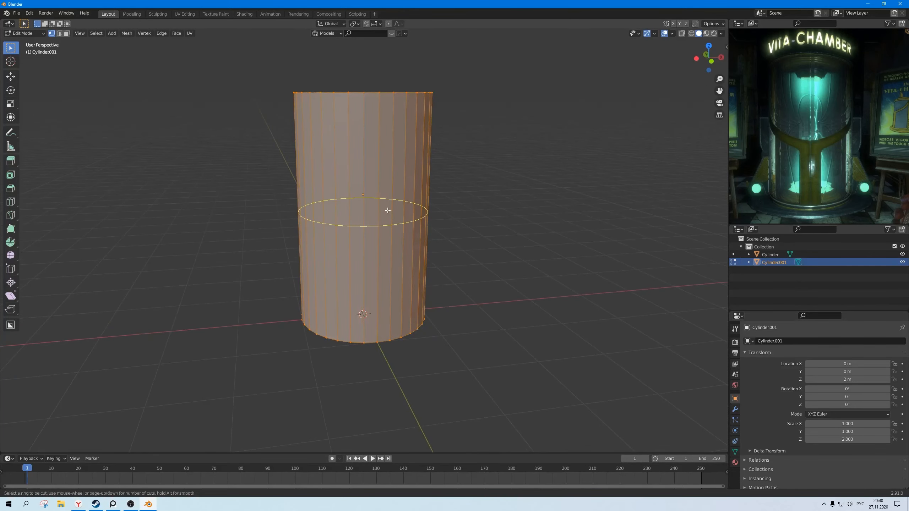
left_click(388, 210)
middle_click_drag(388, 211, 386, 218)
key("Tab")
key("KP_Divide")
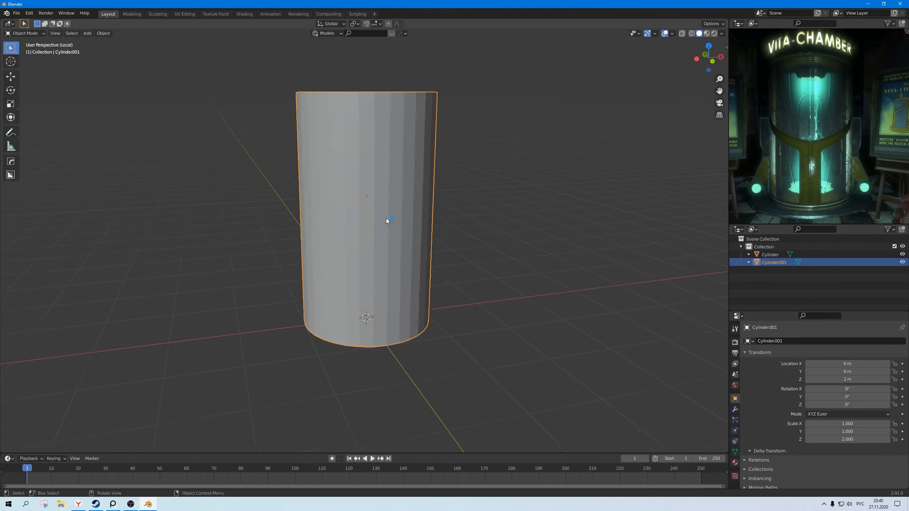
- Delete the top ring of vertices to remove the half of the duplicate above the loop cut
scroll(386, 232, "up", 2)
scroll(385, 245, "down", 3)
key("Tab")
mouse_move(394, 246)
middle_mouse_down()
mouse_move(379, 239)
mouse_move(401, 229)
middle_mouse_up()
scroll(372, 236, "up", 2)
key("alt+z")
left_click_drag(464, 197, 256, 102)
key("x")
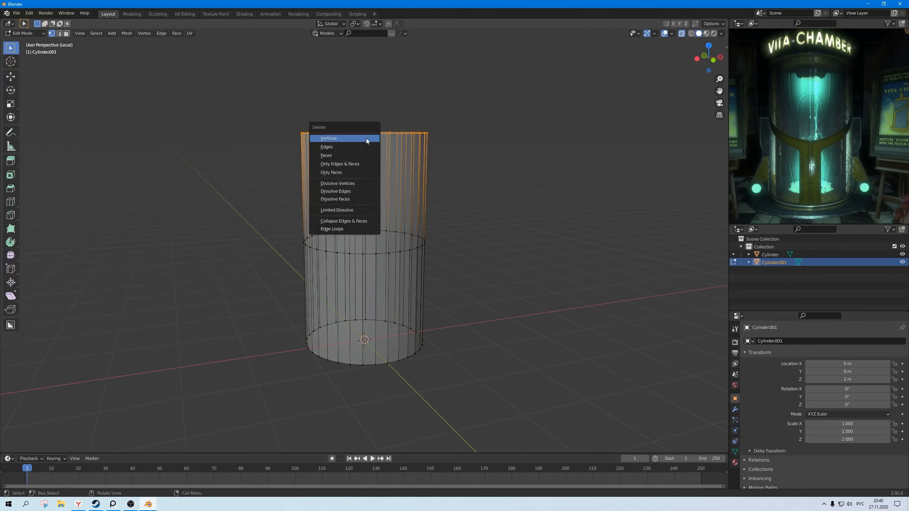
left_click(366, 138)
- Delete the cap face at the bottom of the remaining half cylinder
middle_click_drag(397, 294, 441, 374)
left_click(441, 373, "alt")
key("x")
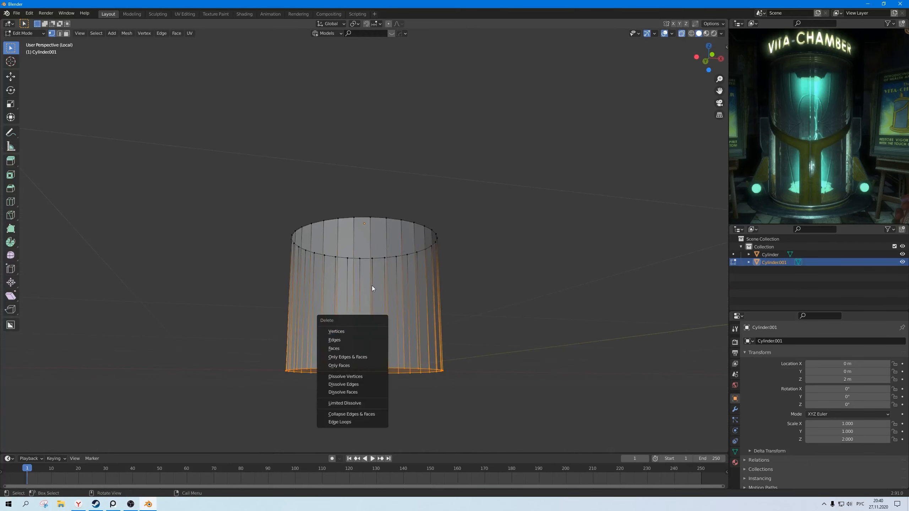
key("Escape")
key("3")
middle_click_drag(480, 311, 364, 290)
key("x")
left_click(354, 379)
key("1")
key("alt+z")
scroll(370, 296, "down", 2)
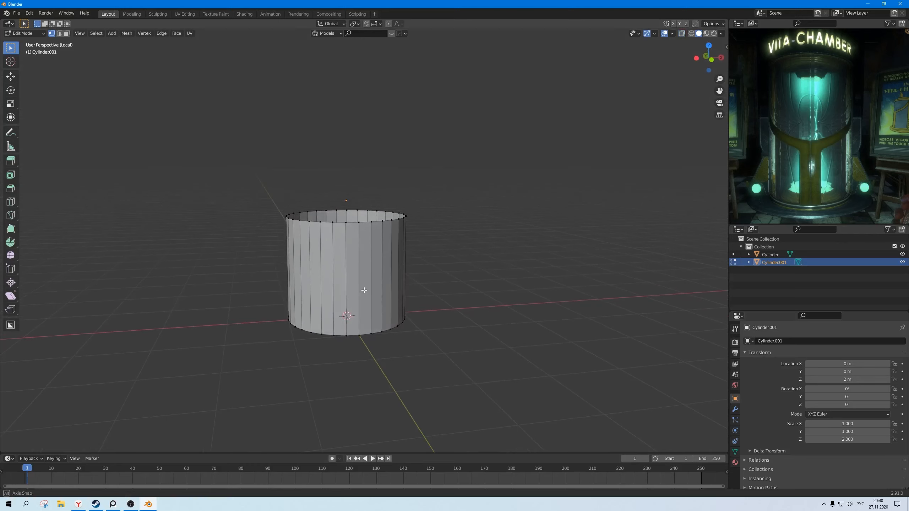
- Delete the bottom ring's vertices except the three at the front, keeping a two-face vertical strip and the upper ring
scroll(360, 297, "up", 1)
key("alt+z")
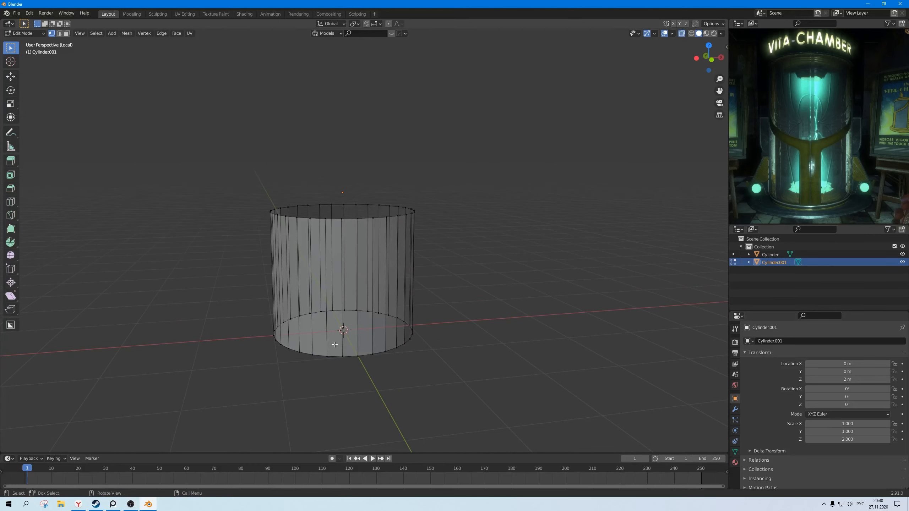
middle_click_drag(338, 337, 431, 374)
left_click_drag(430, 373, 197, 319)
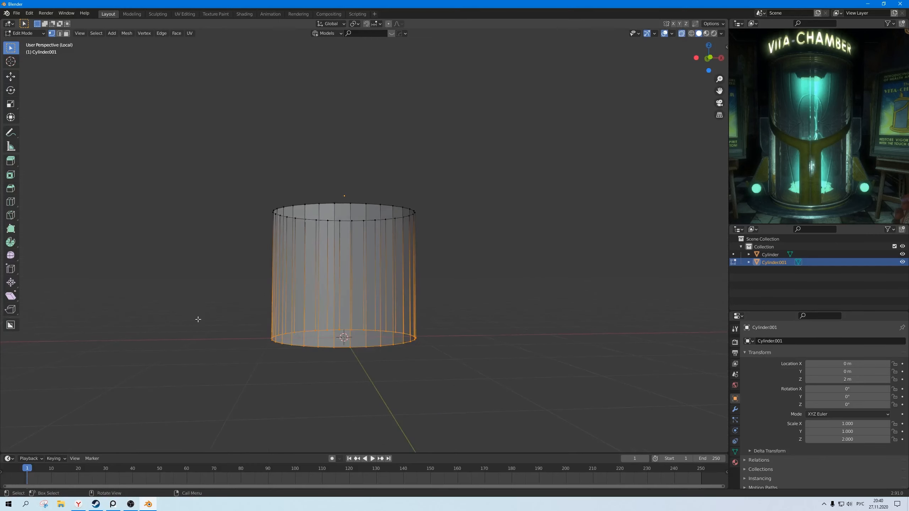
middle_click_drag(197, 318, 352, 282)
key("b")
key("x")
left_click(331, 308)
key("alt+z")
scroll(352, 328, "down", 1, "alt")
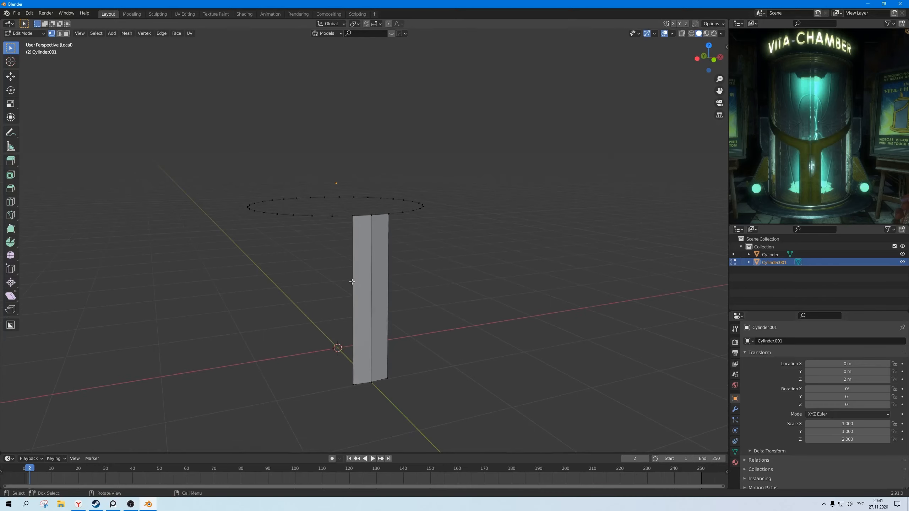
- Extrude the open edges of the upper ring downward along Z by about 0.19 m to form a band
left_click(340, 214, "alt")
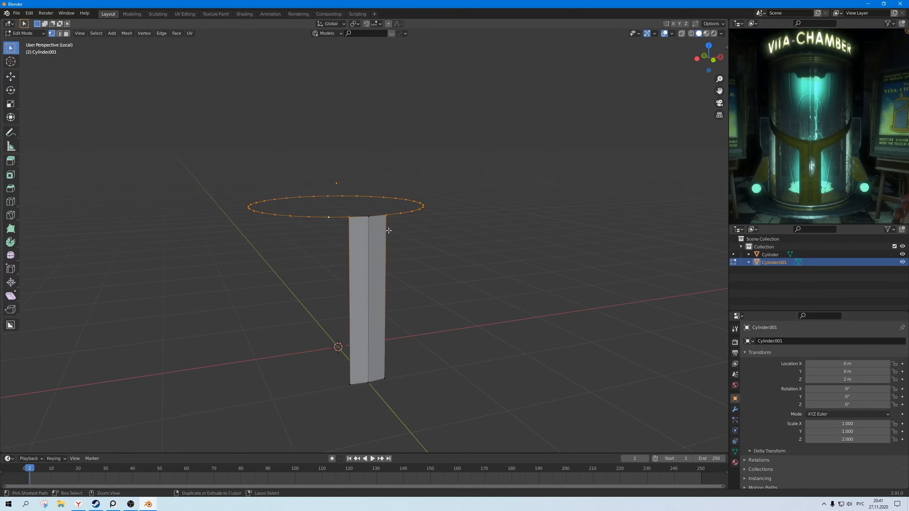
middle_click_drag(379, 225, 365, 248)
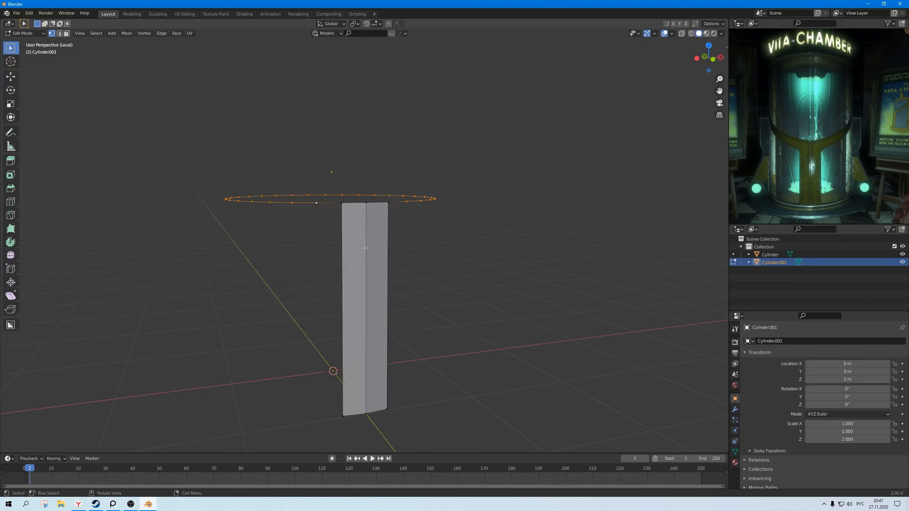
key("e")
key("z")
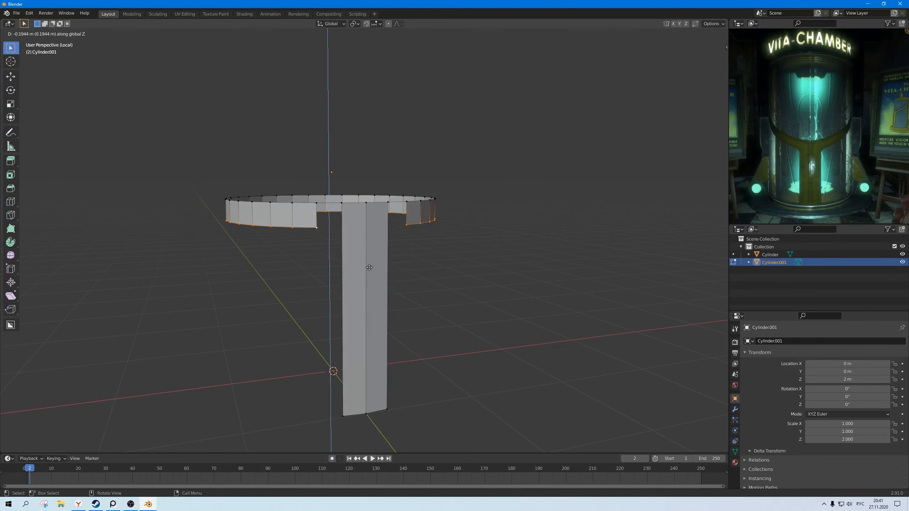
left_click(371, 267)
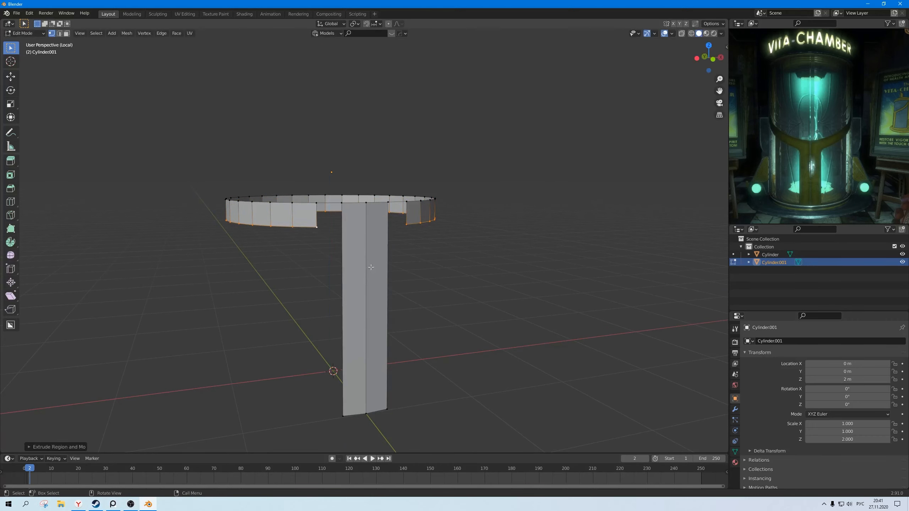
- Add a horizontal loop cut across the vertical strip, level with the band's lower edge
middle_click_drag(370, 267, 358, 258)
key("ctrl+r")
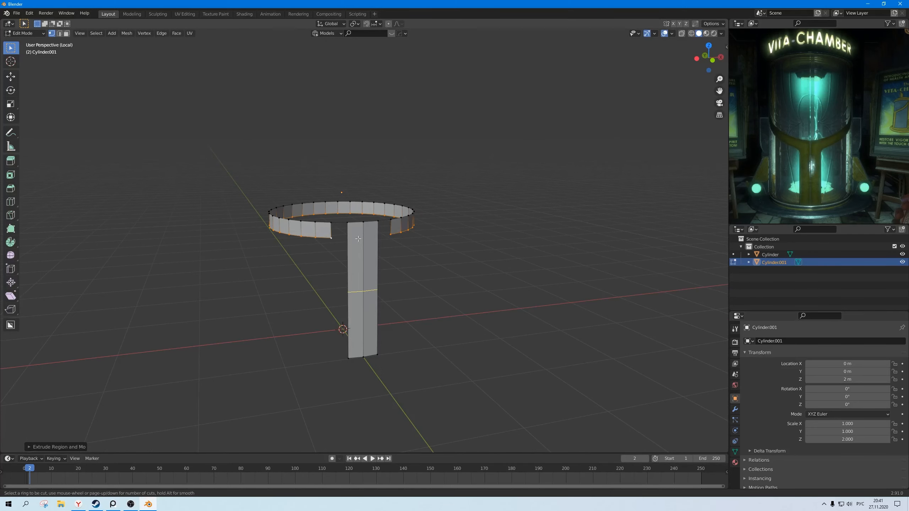
left_click(358, 258)
left_click(362, 186)
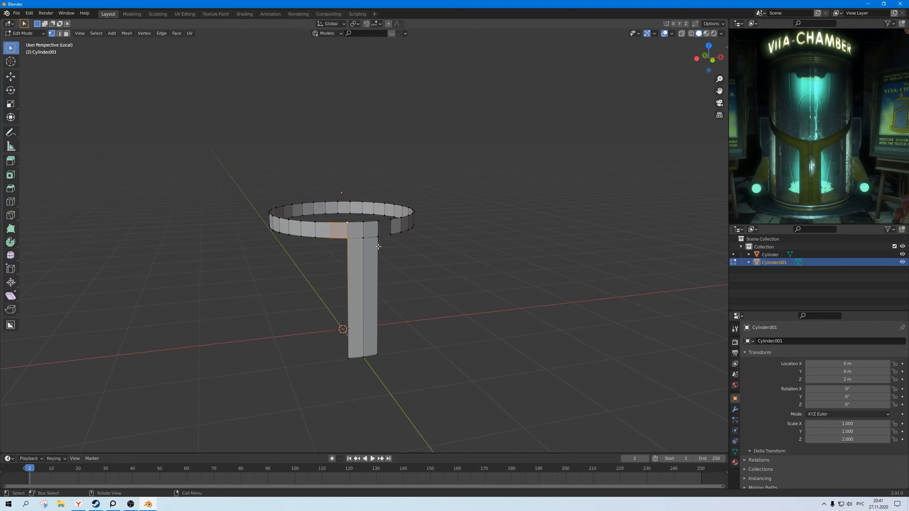
- Fill the gaps between the vertical strip and the band on both sides with faces
middle_click_drag(379, 247, 359, 223)
left_click_drag(337, 218, 337, 218)
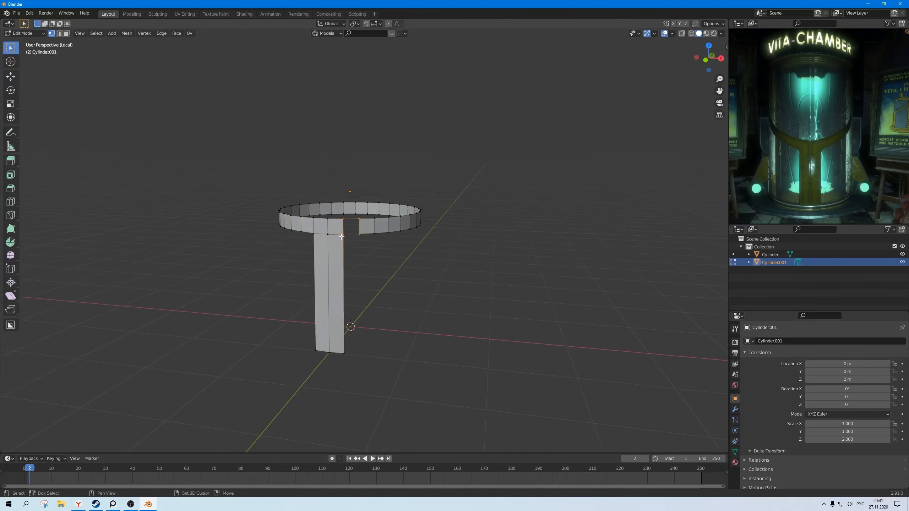
middle_click_drag(362, 251, 394, 293)
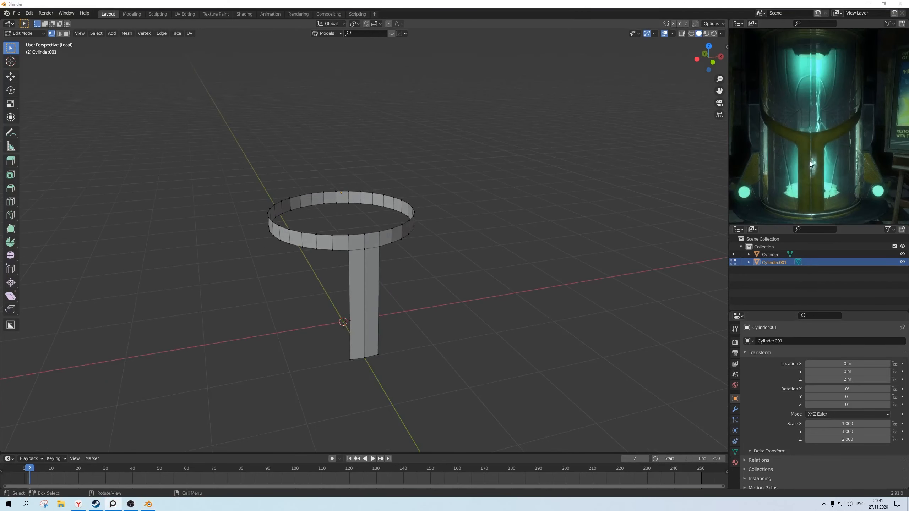
- Delete the rear half of the band's vertices, and return to Object Mode with the whole scene visible
middle_click_drag(358, 253, 411, 255)
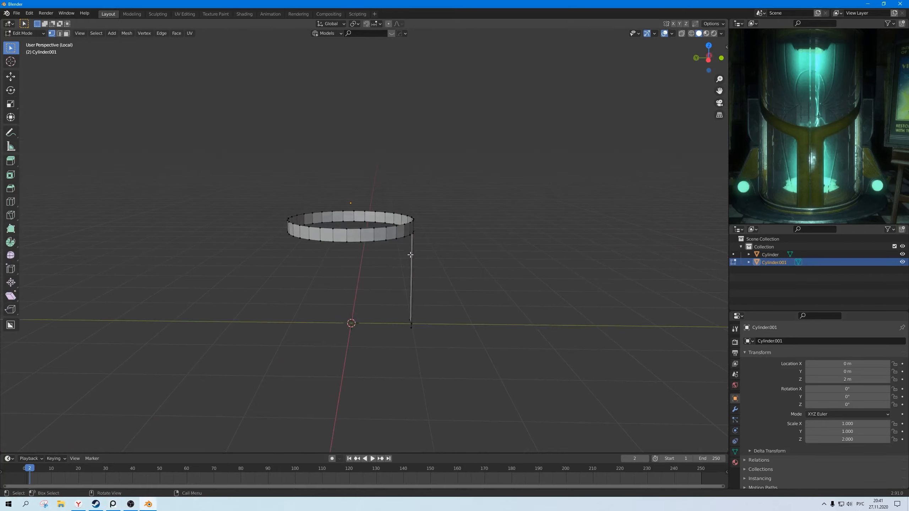
key("KP_1")
key("KP_3")
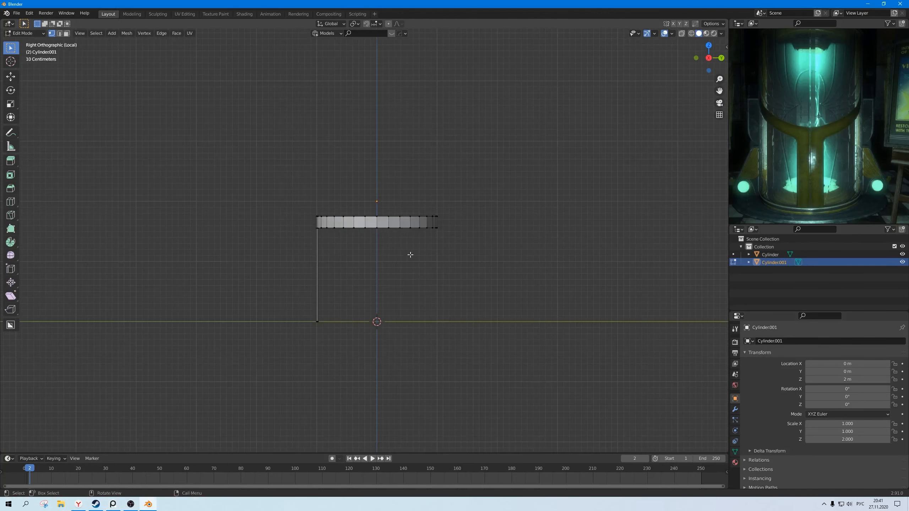
left_click_drag(523, 299, 383, 172)
key("x")
left_click(383, 174)
middle_click_drag(367, 228, 426, 270)
key("Tab")
key("KP_Divide")
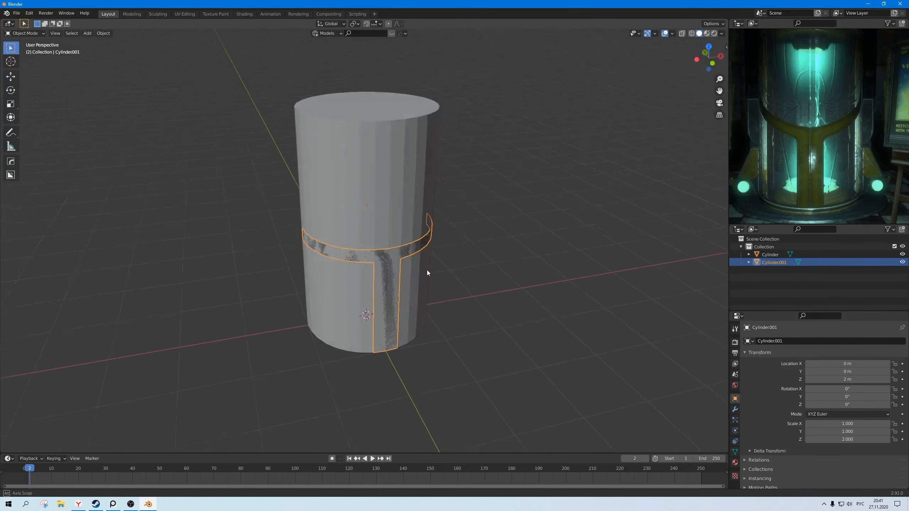
scroll(427, 270, "up", 3)
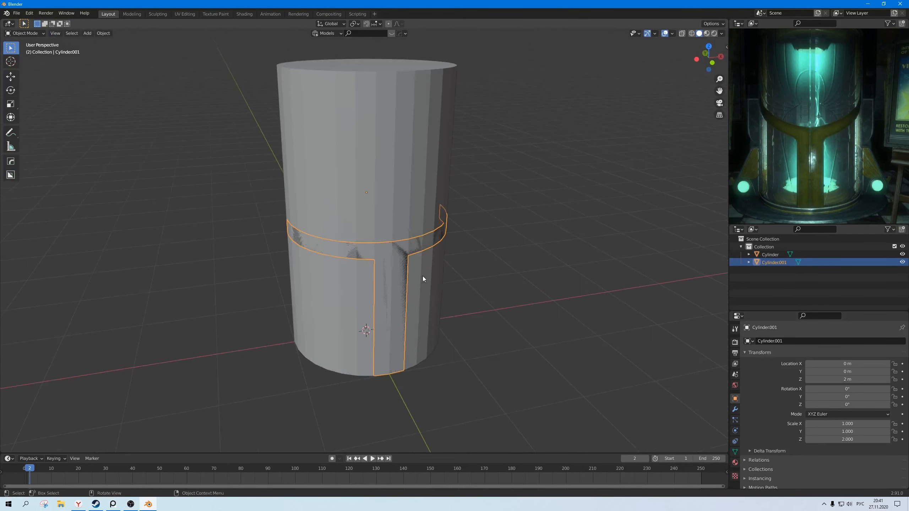
- Add a Solidify modifier to the band object, keeping the reference image clear of the modifier list
left_click(735, 409)
left_click(765, 341)
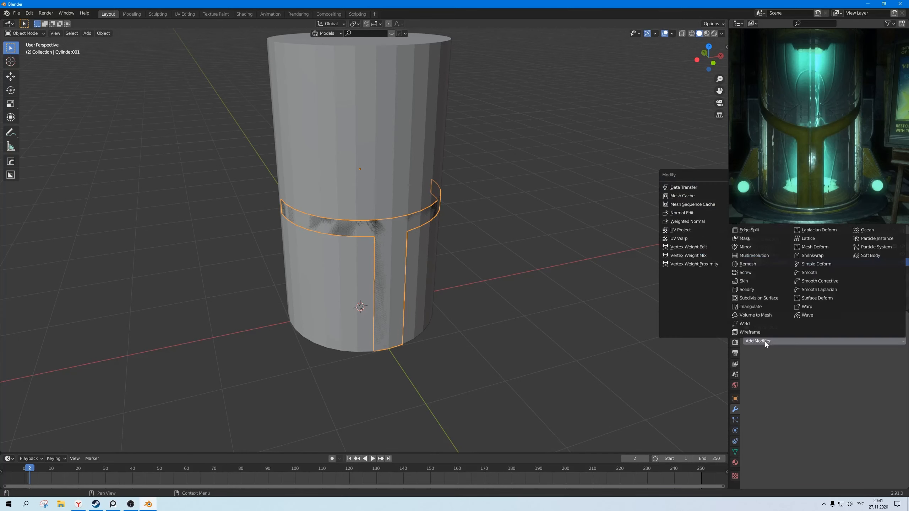
left_click(767, 341)
left_click_drag(817, 123, 593, 115)
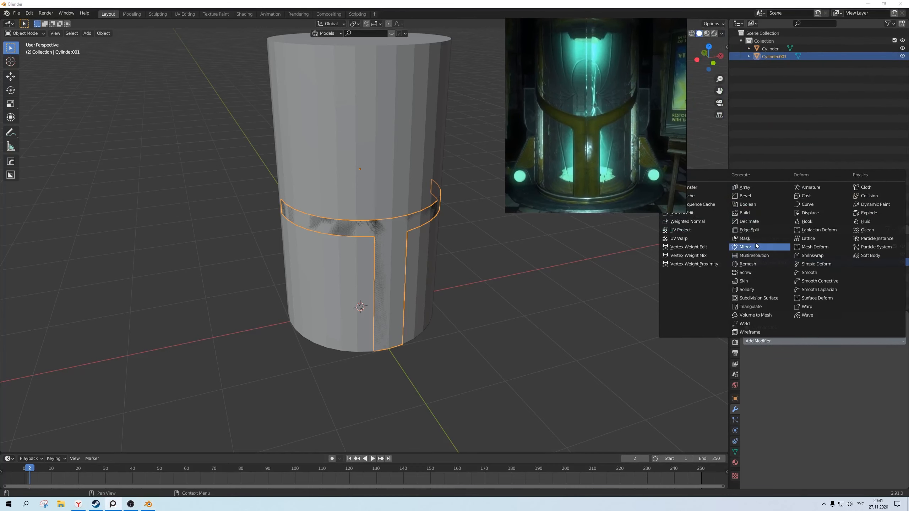
left_click(747, 290)
left_click_drag(615, 162, 846, 175)
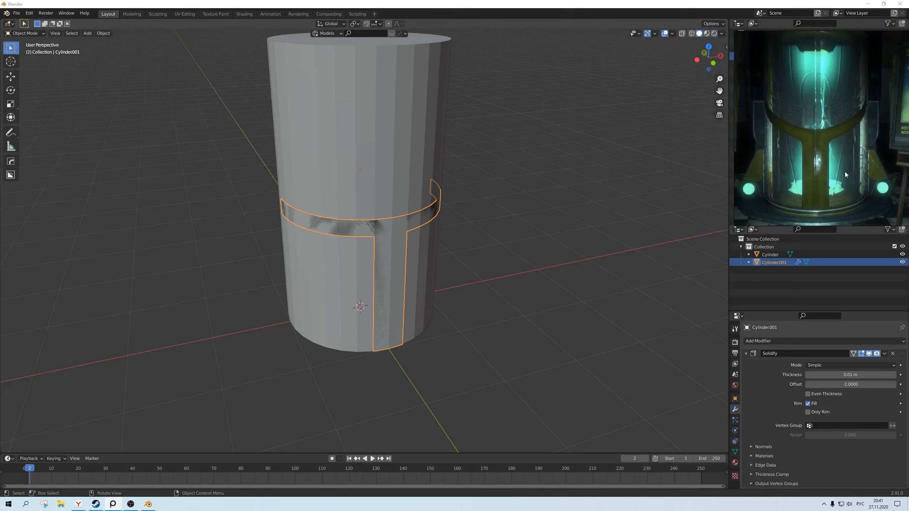
- Set the Solidify thickness to -0.1 m so the band projects outward from the cylinder
left_click_drag(851, 375, 813, 375)
left_click(521, 325)
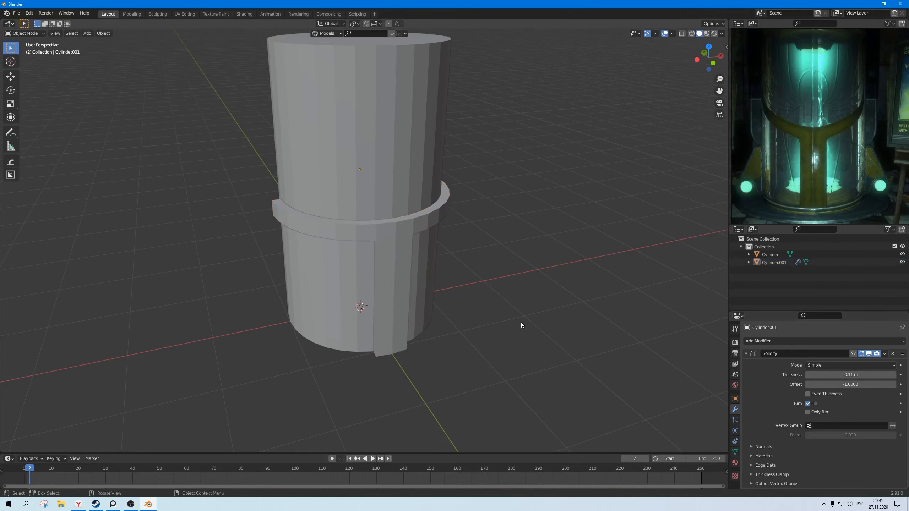
scroll(449, 279, "up", 2)
scroll(434, 272, "down", 4)
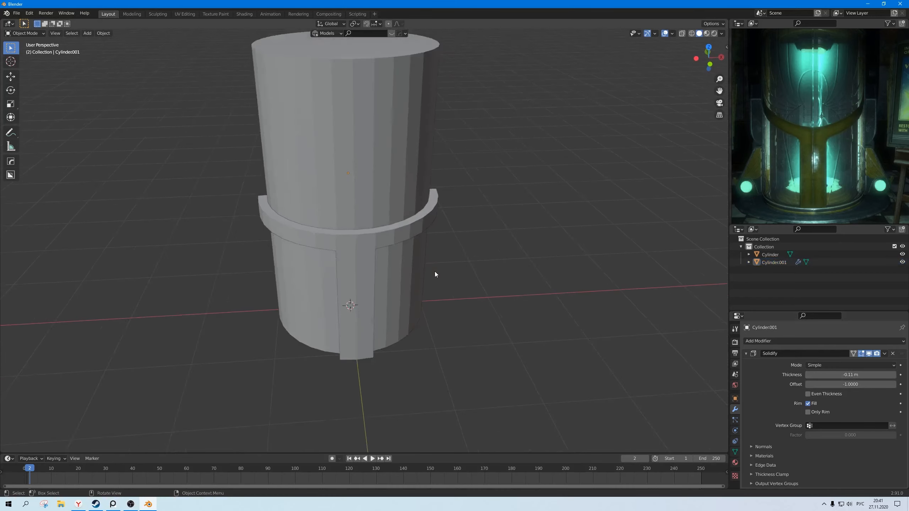
left_click(825, 375)
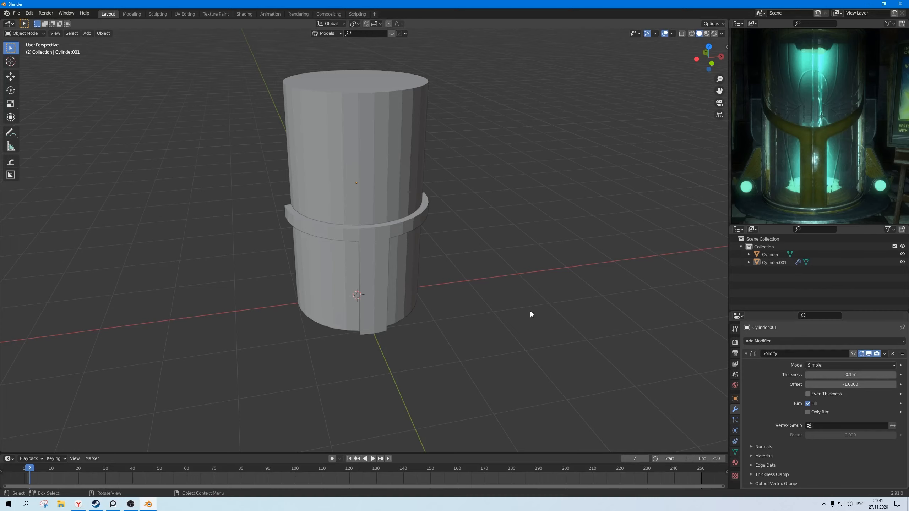
scroll(357, 300, "up", 3)
scroll(357, 302, "down", 3)
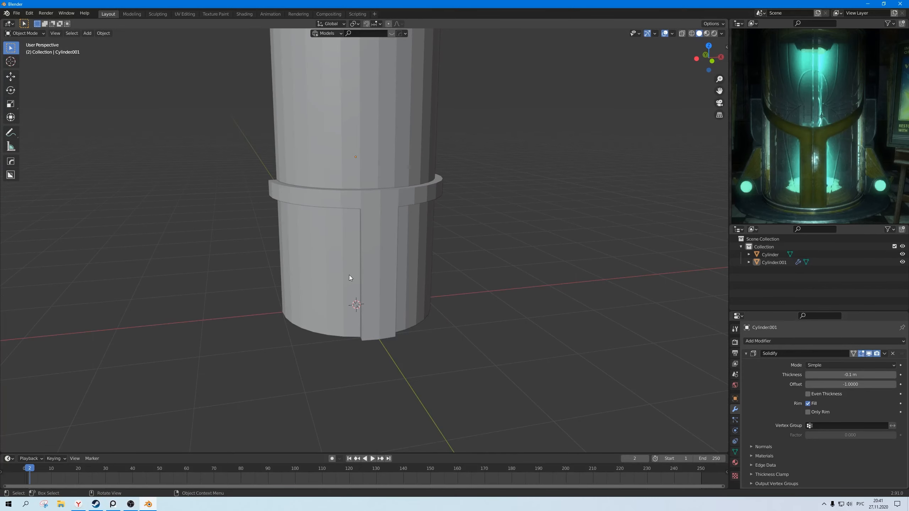
middle_click_drag(349, 275, 349, 246)
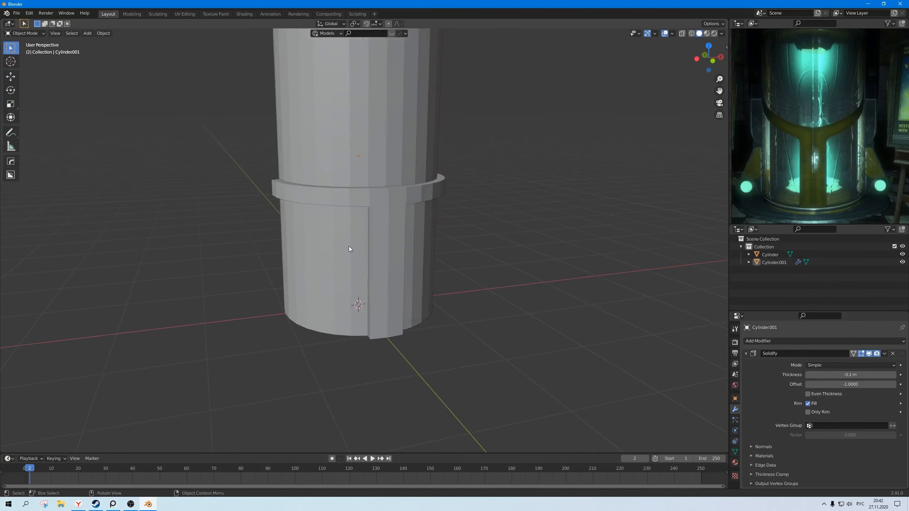
- Raise the band's two rear ends about 0.43 m along Z with smooth proportional editing at size about 1.46
left_click(340, 188)
key("Tab")
key("alt+z")
middle_click_drag(346, 197, 329, 210)
key("o")
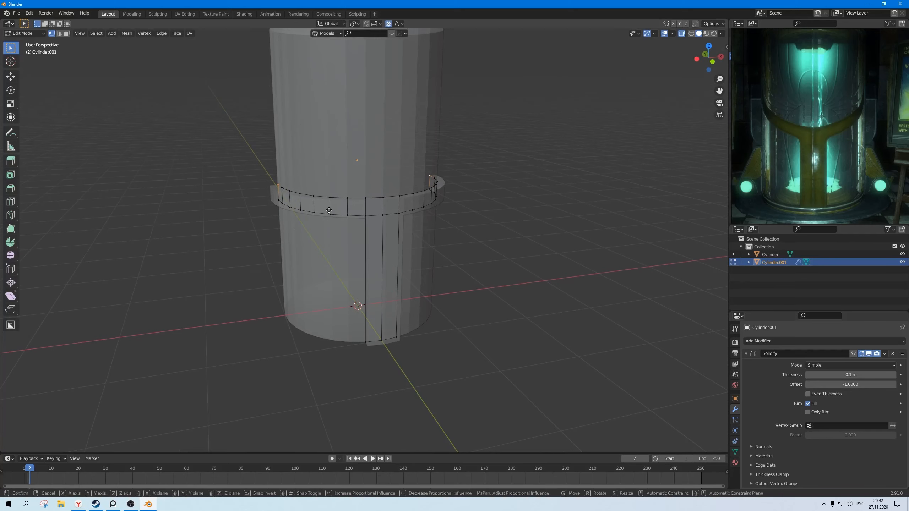
key("g")
key("z")
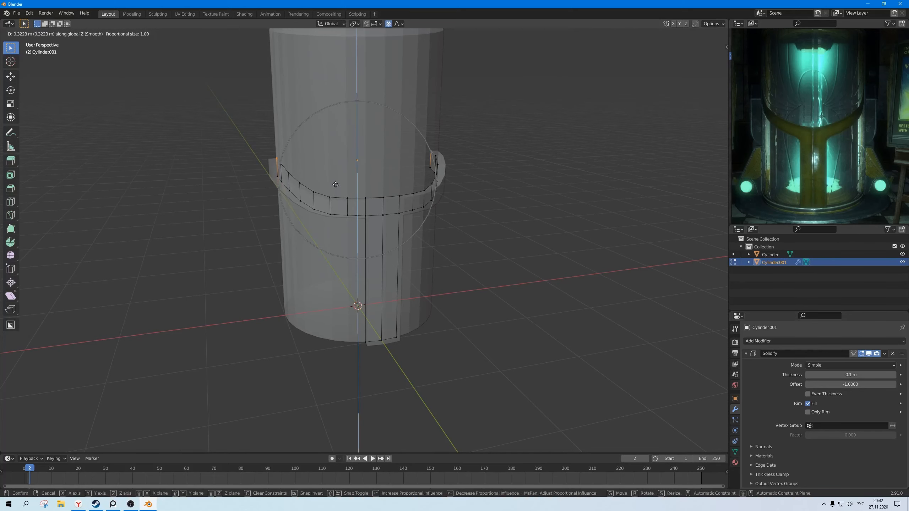
scroll(336, 185, "down", 2)
scroll(337, 179, "down", 2)
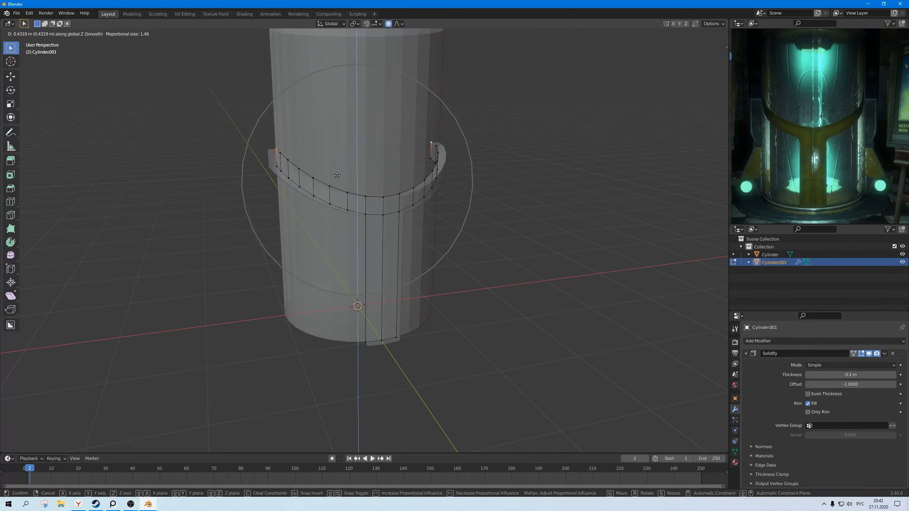
left_click(337, 176)
scroll(337, 176, "down", 4)
middle_click_drag(337, 175, 342, 206)
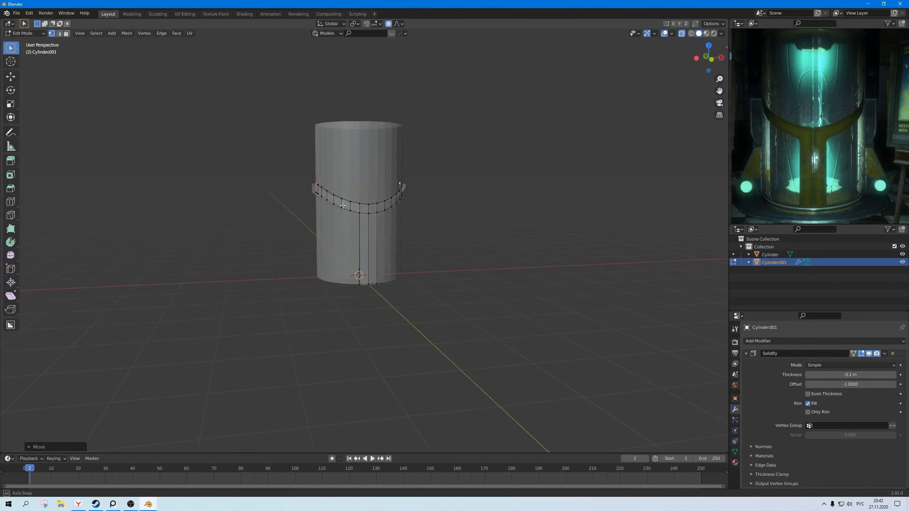
key("KP_1")
scroll(343, 206, "up", 5)
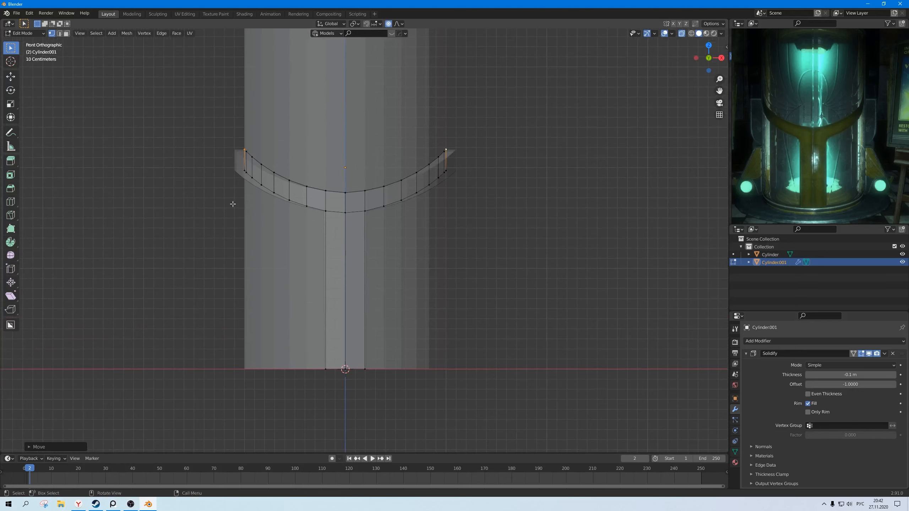
left_click(448, 172, "shift")
key("g")
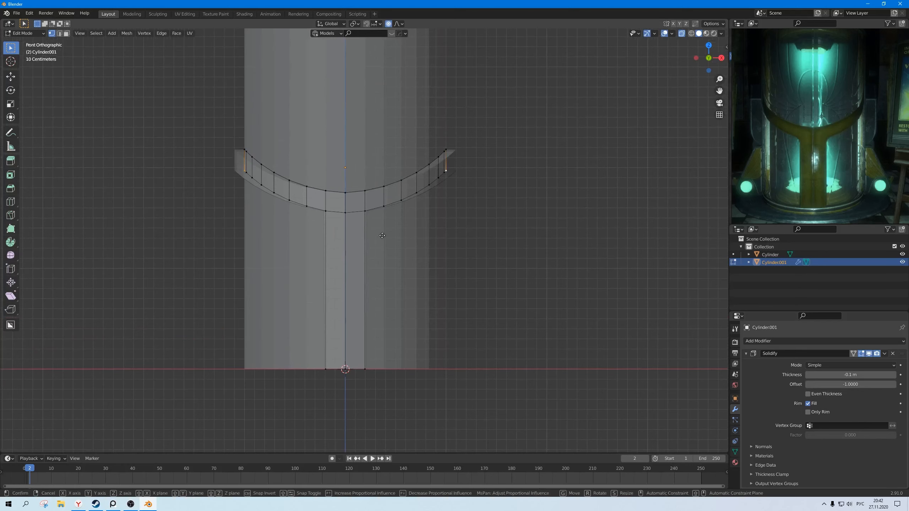
key("z")
scroll(382, 231, "up", 5)
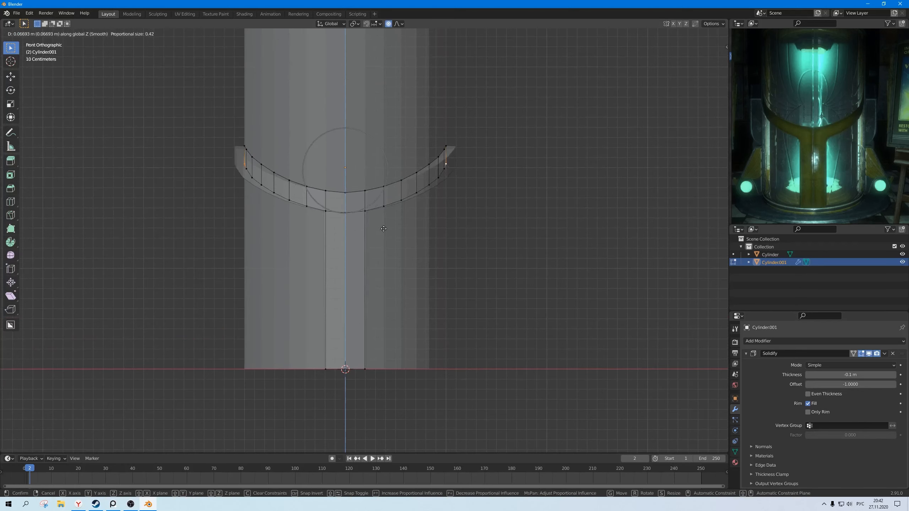
right_click(388, 223)
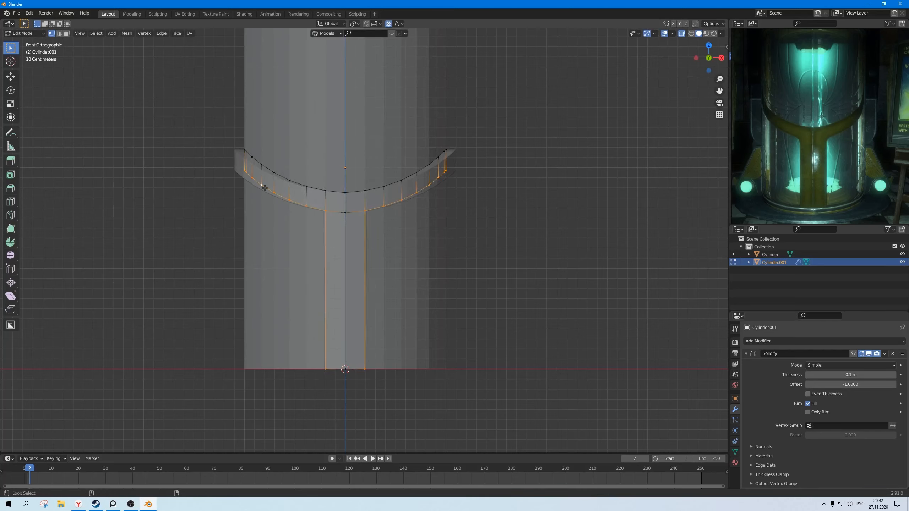
- Raise the band's lower-edge vertices along Z, excluding the five middle ones and the strip's bottom vertices
left_click_drag(402, 406, 307, 350, "ctrl")
left_click_drag(376, 241, 299, 194, "ctrl")
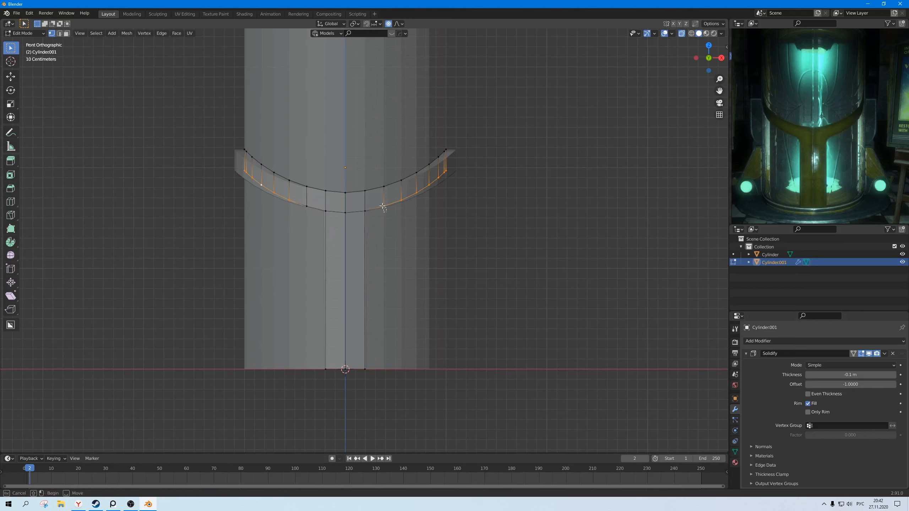
key("g")
key("z")
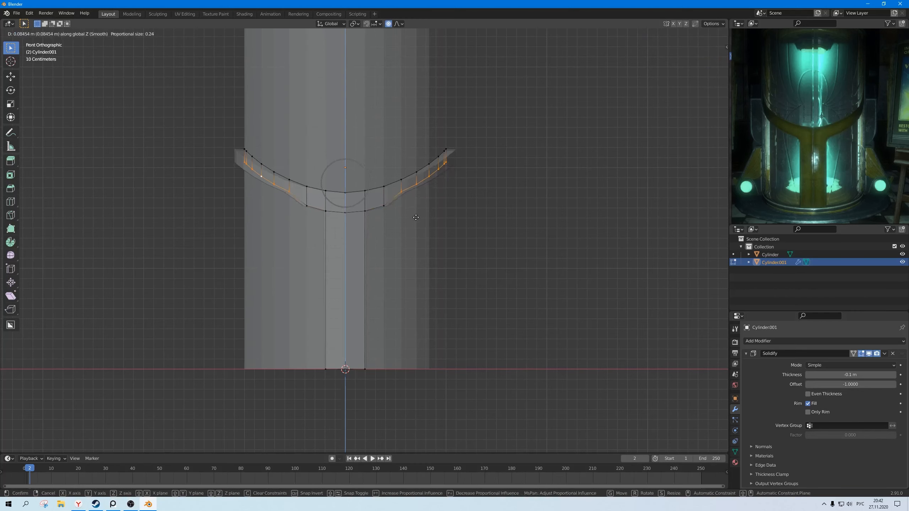
right_click(416, 217)
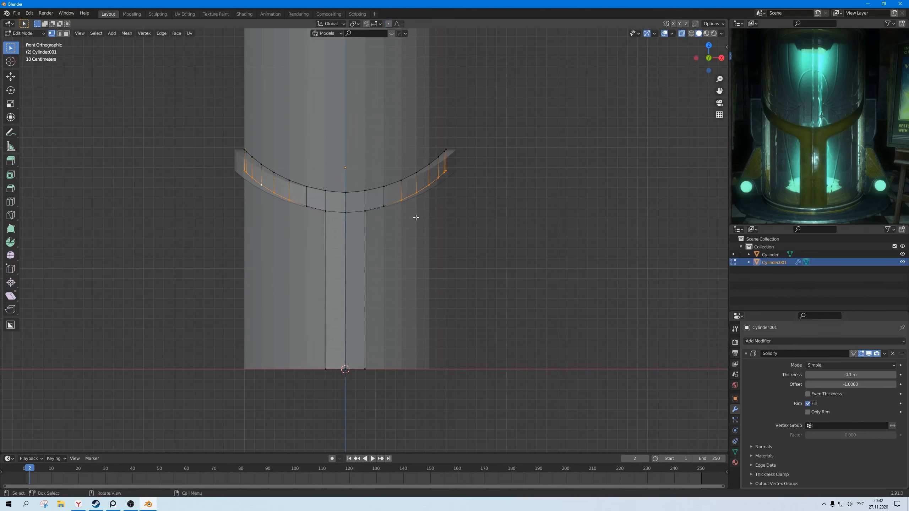
key("g")
key("z")
left_click(416, 212)
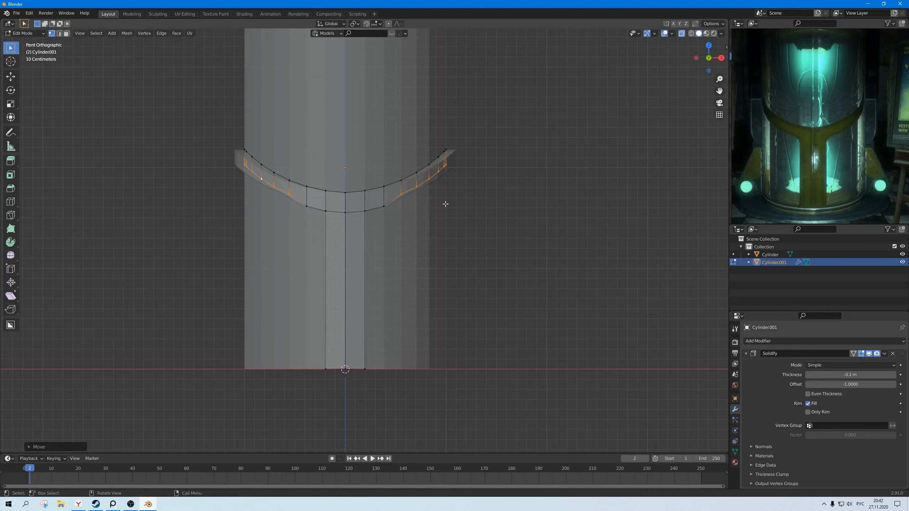
- Turn off proportional editing and lower the same selected vertices about 0.02 m along Z
key("r")
right_click(446, 198)
key("g")
key("z")
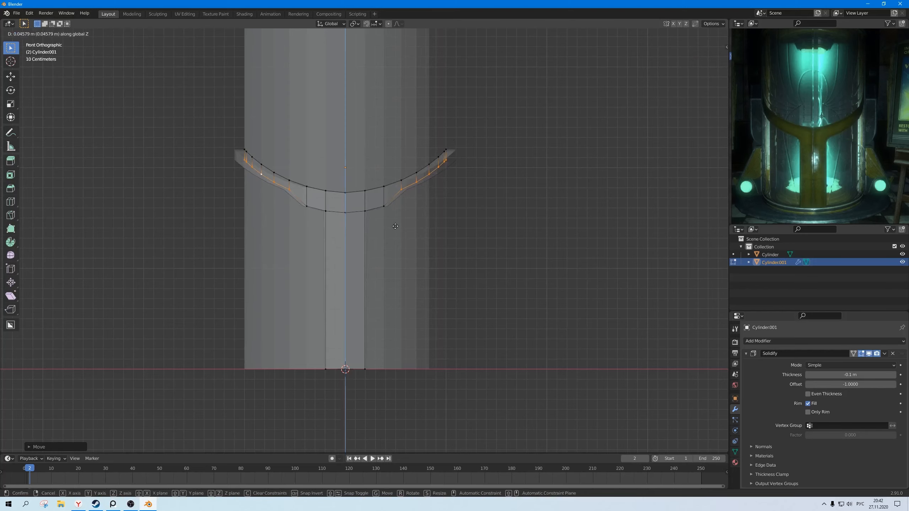
right_click(383, 266)
key("g")
key("z")
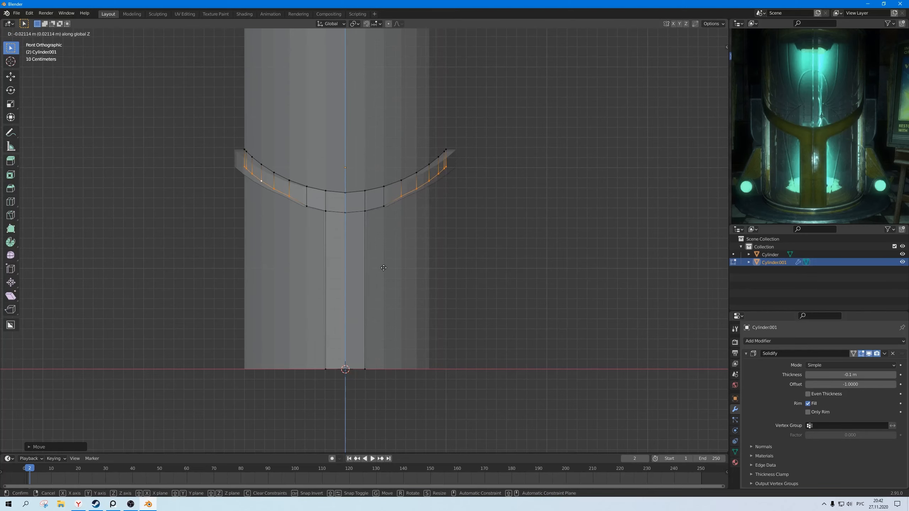
left_click(384, 266)
- Raise the fourth pair of lower-edge vertices out from the band's centre about 0.05 m along Z
left_click(273, 198)
scroll(280, 210, "up", 1)
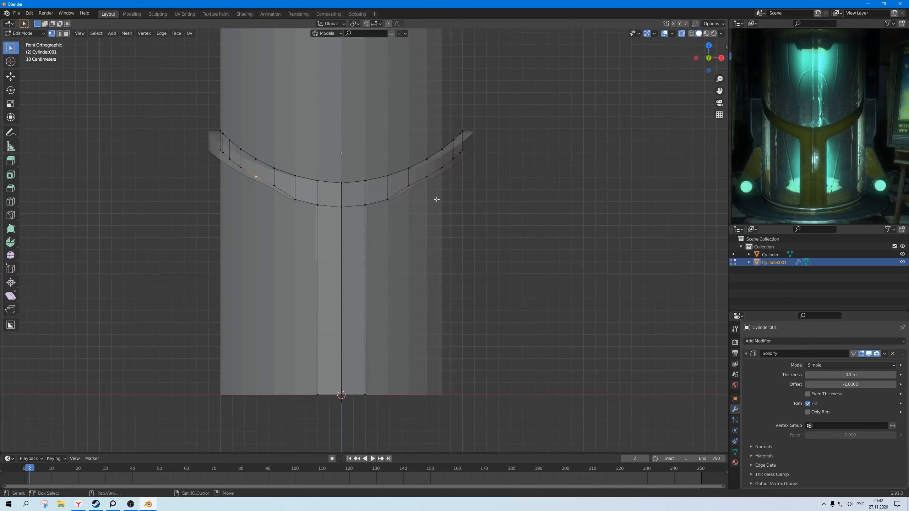
left_click(429, 183, "shift")
key("g")
key("z")
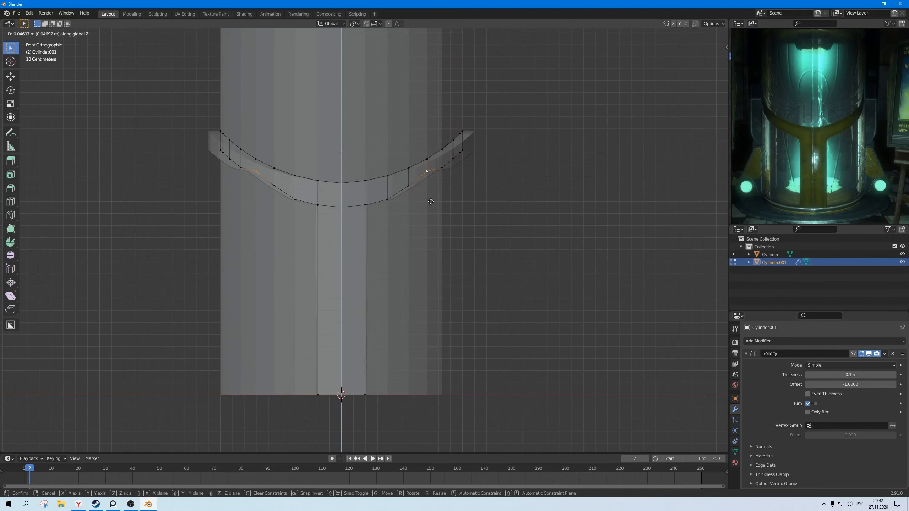
left_click(431, 201)
- Raise the fifth pair of lower-edge vertices along Z to narrow the band towards its ends
left_click(241, 168)
scroll(382, 294, "up", 3)
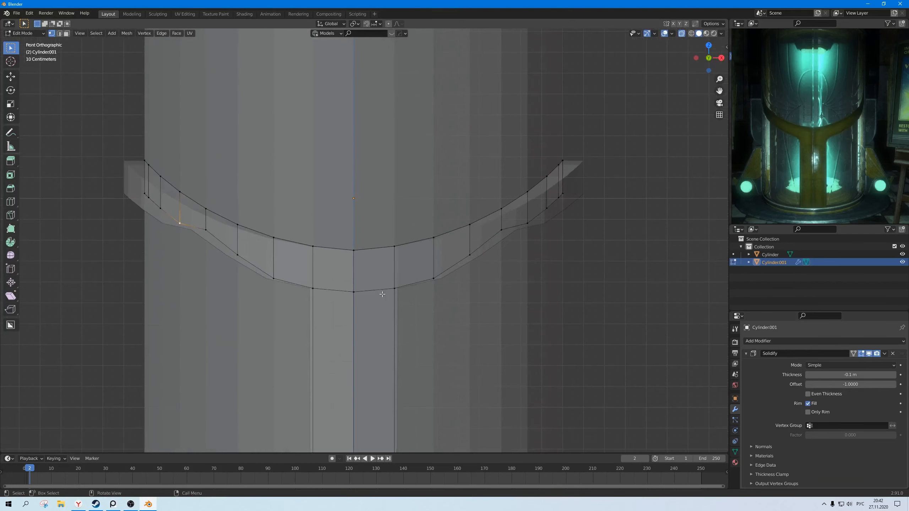
left_click(526, 217, "shift")
key("g")
key("z")
left_click(527, 243)
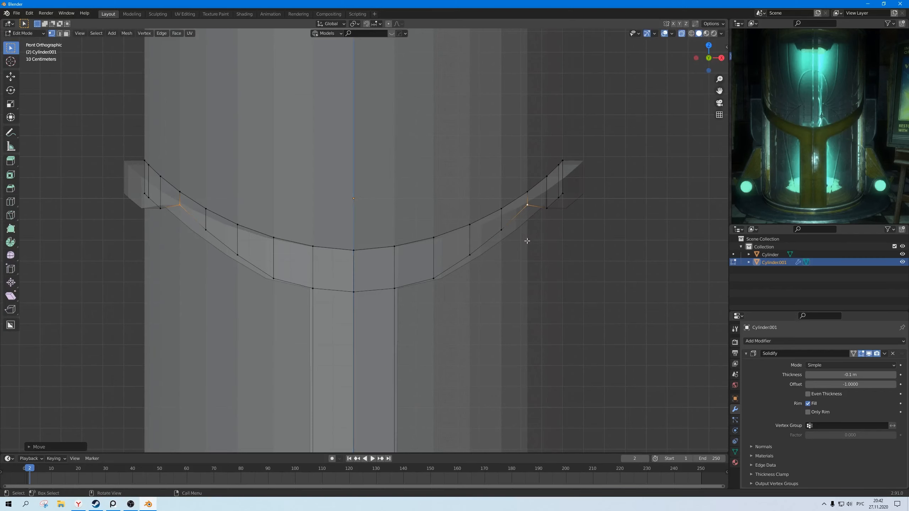
- Raise the sixth pair of lower-edge vertices out from the band's centre about 0.1 m along Z
left_click(546, 209)
left_click(161, 211, "shift")
key("g")
key("z")
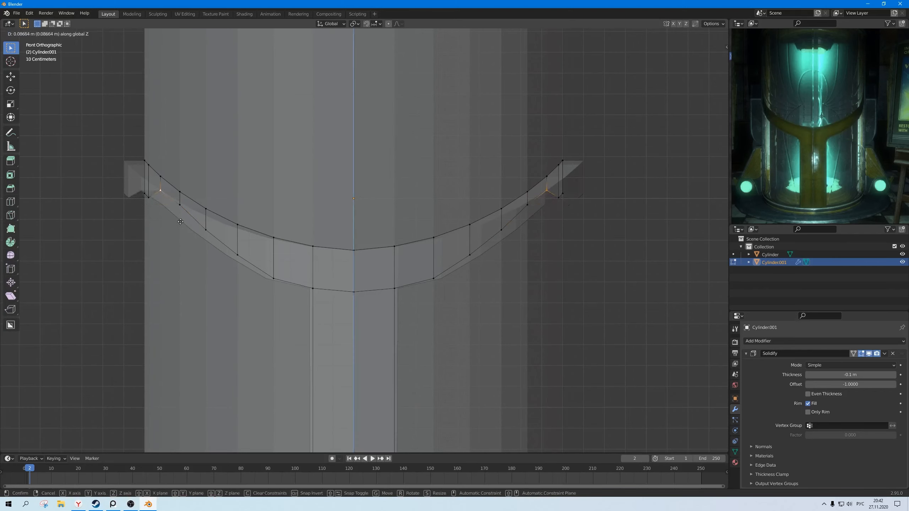
left_click(182, 217)
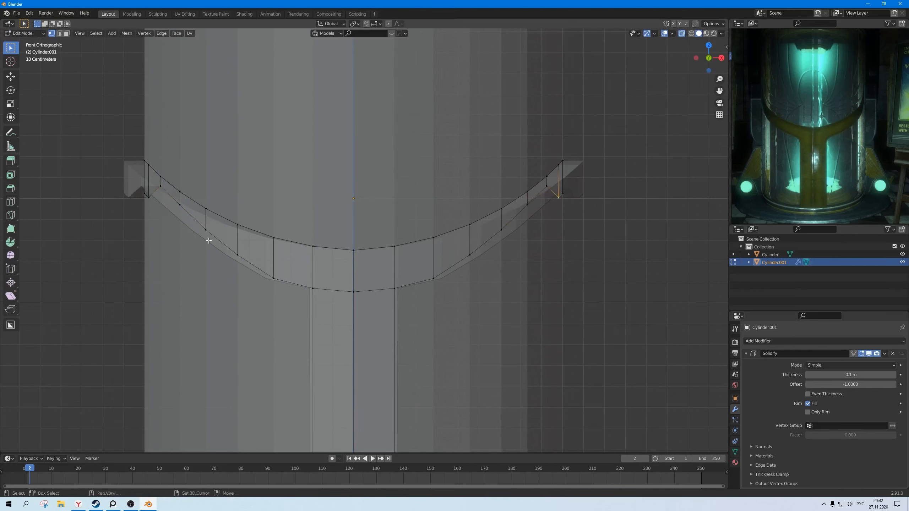
- Raise the seventh pair of lower-edge vertices about 0.12 m and the outermost pair about 0.14 m along Z, tapering the band's ends
key("g")
key("z")
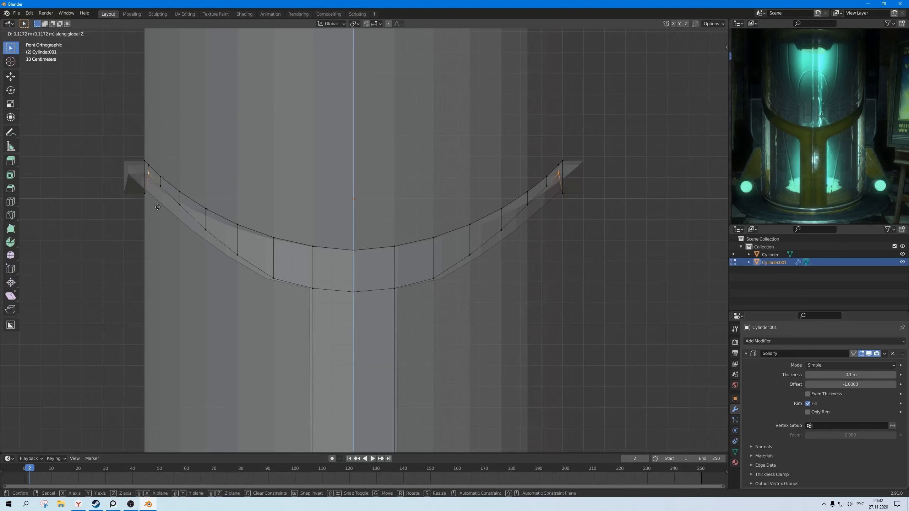
left_click(157, 206)
left_click(562, 193)
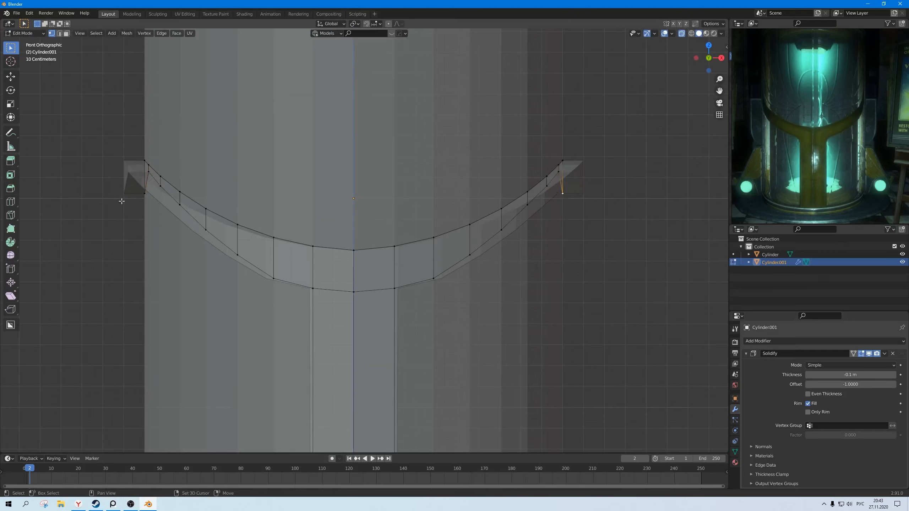
key("g")
key("z")
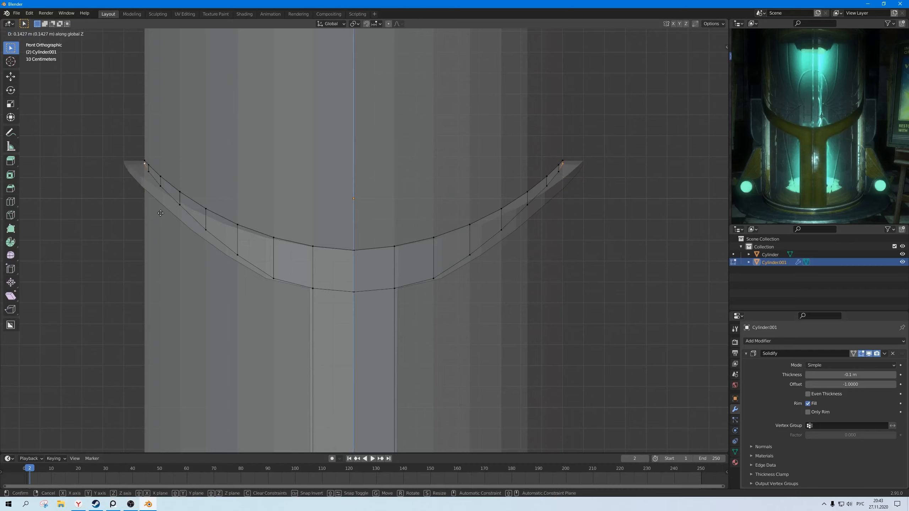
left_click(160, 213)
scroll(298, 308, "down", 6)
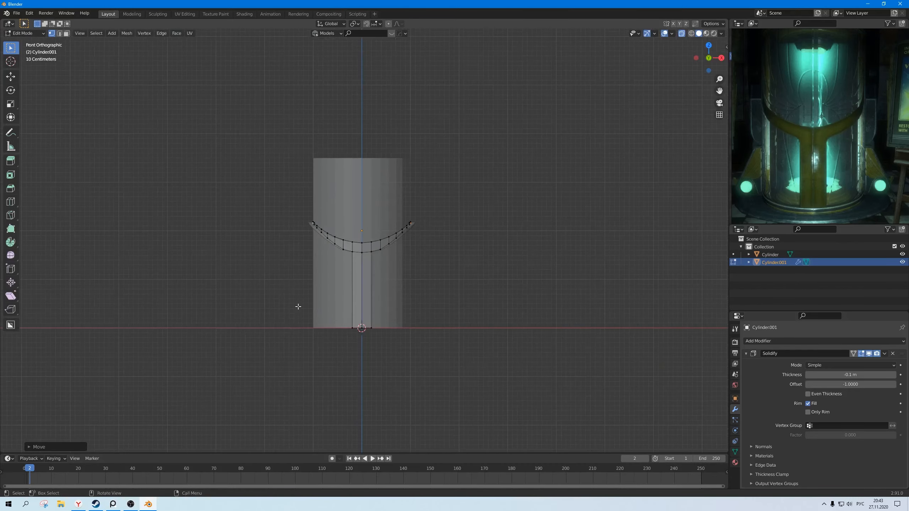
middle_click_drag(298, 308, 344, 307)
key("Tab")
middle_click_drag(402, 286, 389, 301)
left_click(469, 309)
- Raise the pair of lower-edge vertices just outside the vertical strip's upper corners about 0.02 m along Z
scroll(382, 302, "up", 3)
scroll(367, 290, "up", 5)
key("Tab")
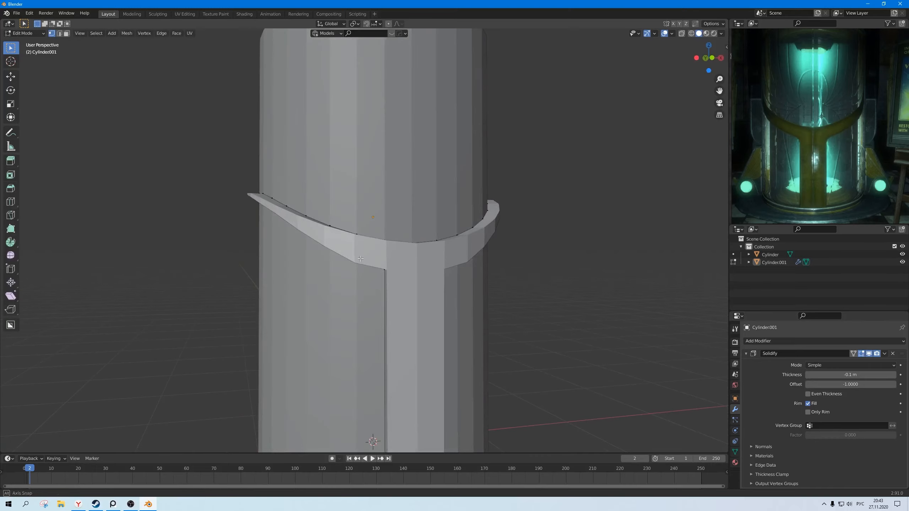
middle_click_drag(344, 245, 417, 258)
key("g")
key("z")
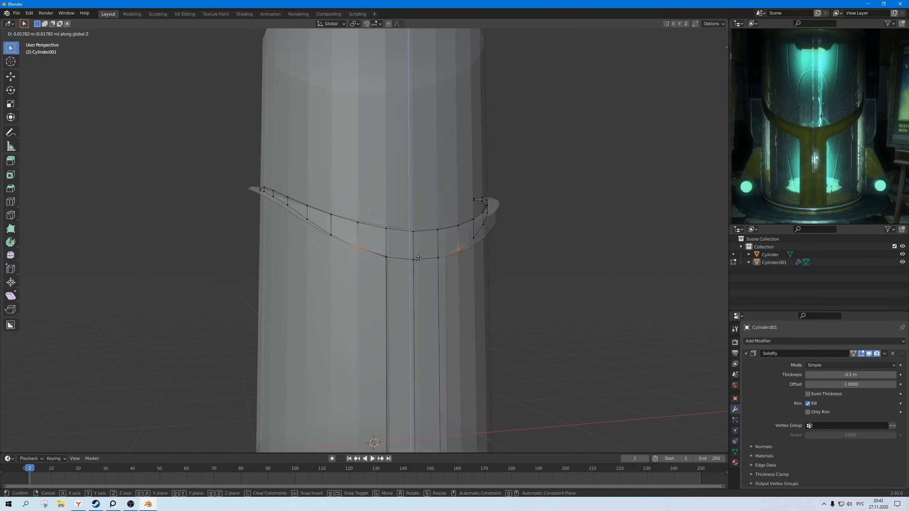
left_click(417, 258)
key("Tab")
left_click(511, 280)
key("alt+z")
scroll(512, 281, "down", 4)
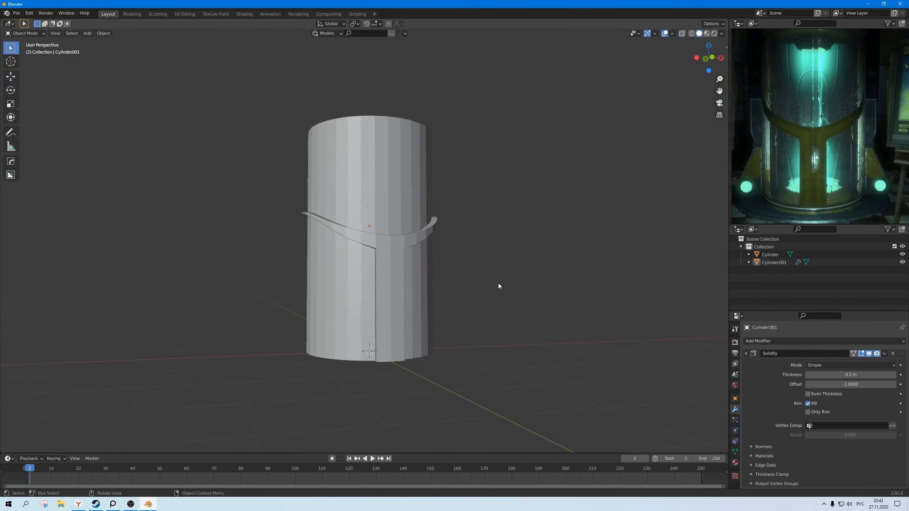
- Set the band's Solidify thickness to -0.06 m and enable Only Rim
middle_click_drag(499, 285, 324, 316)
scroll(462, 300, "down", 2)
scroll(367, 327, "up", 4)
left_click(324, 317)
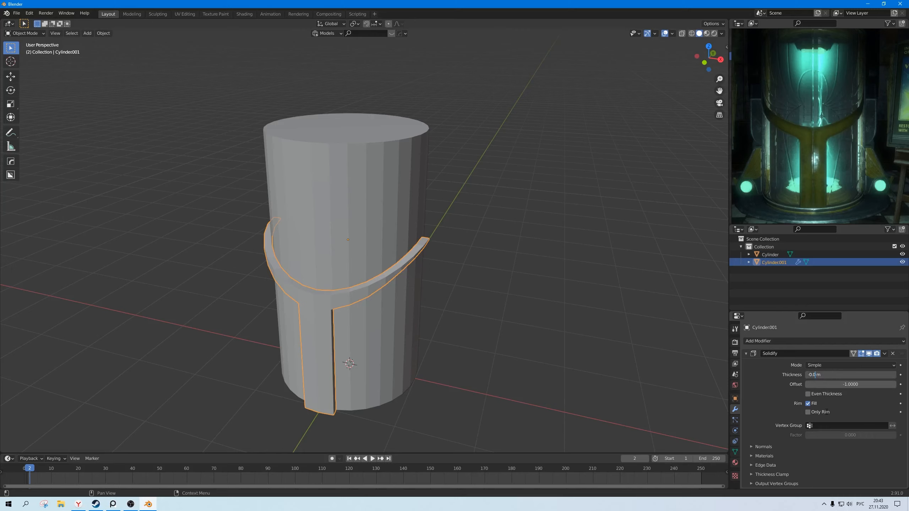
key("Return")
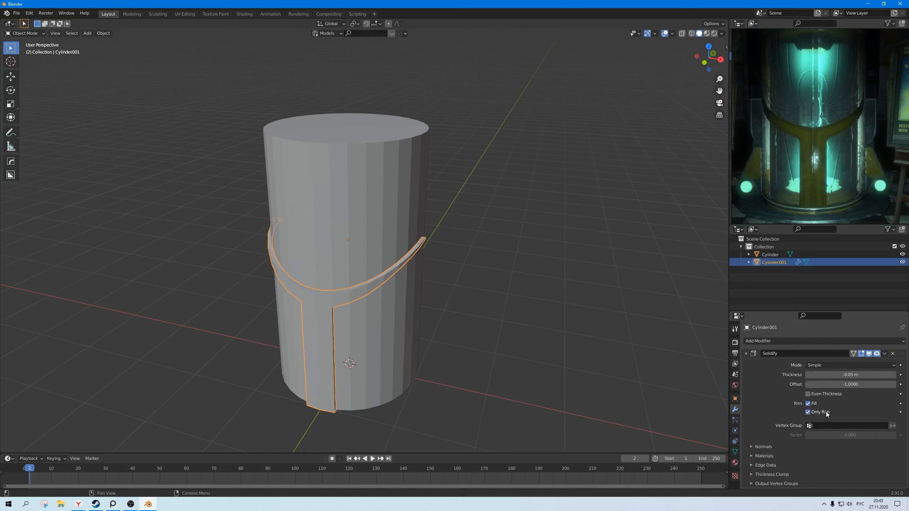
left_click(817, 376)
key("Return")
left_click(471, 365)
scroll(465, 361, "down", 3)
middle_click_drag(448, 355, 391, 308)
- Try to delete the edges along the centre line of the band's vertical strip
left_click(356, 299)
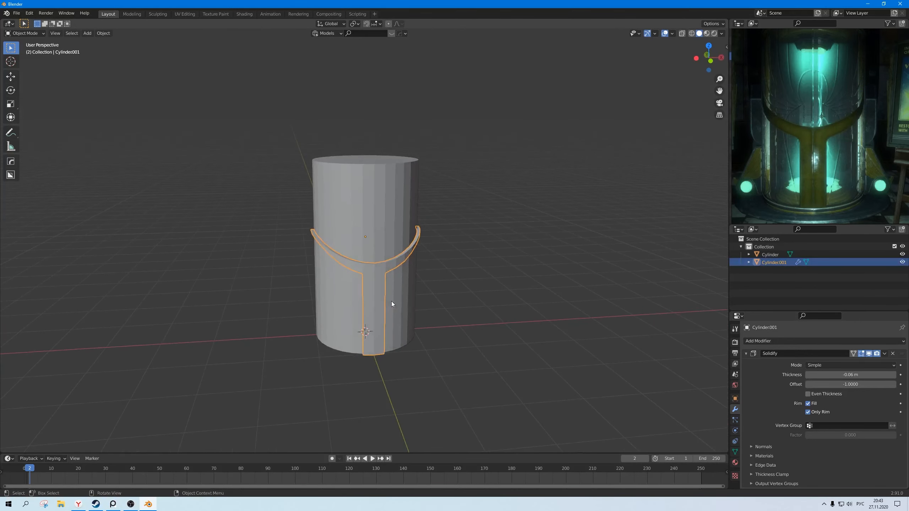
scroll(391, 302, "up", 4)
scroll(399, 316, "down", 2)
scroll(389, 311, "up", 1)
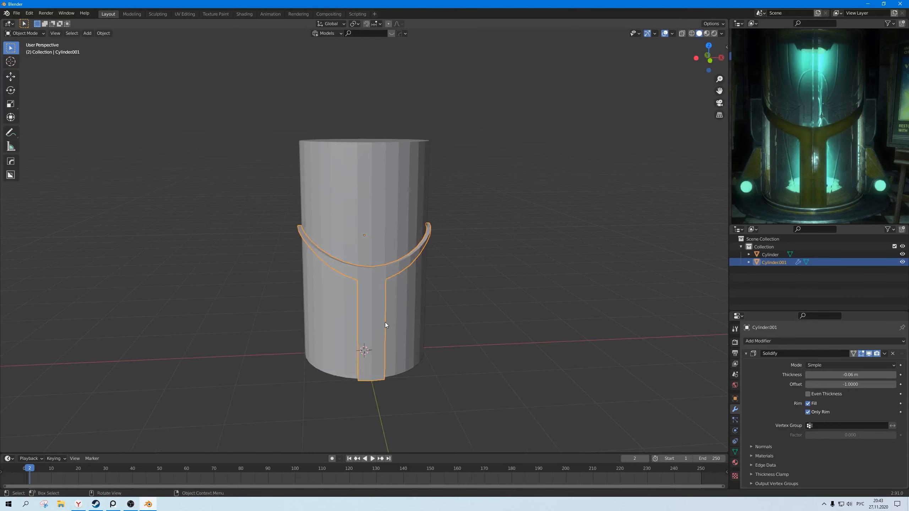
key("Tab")
scroll(385, 324, "up", 2)
key("2")
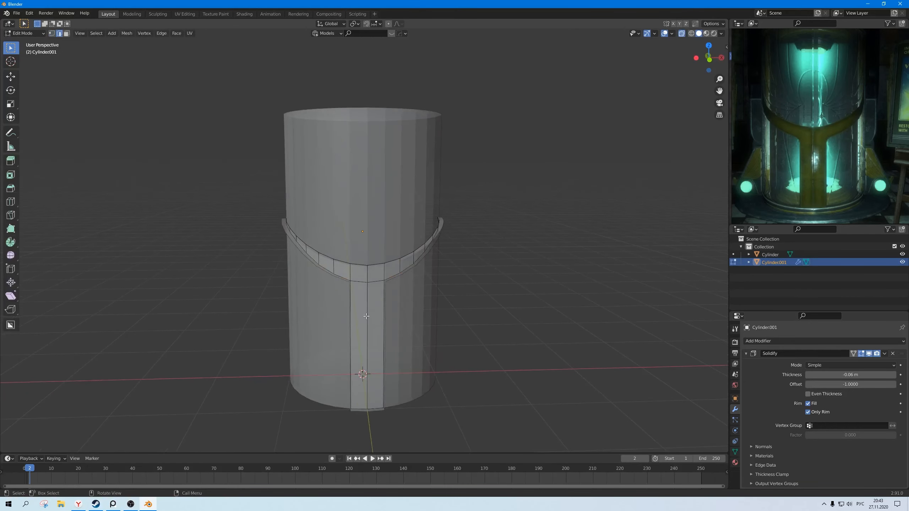
middle_click_drag(368, 278, 358, 252, "shift")
key("x")
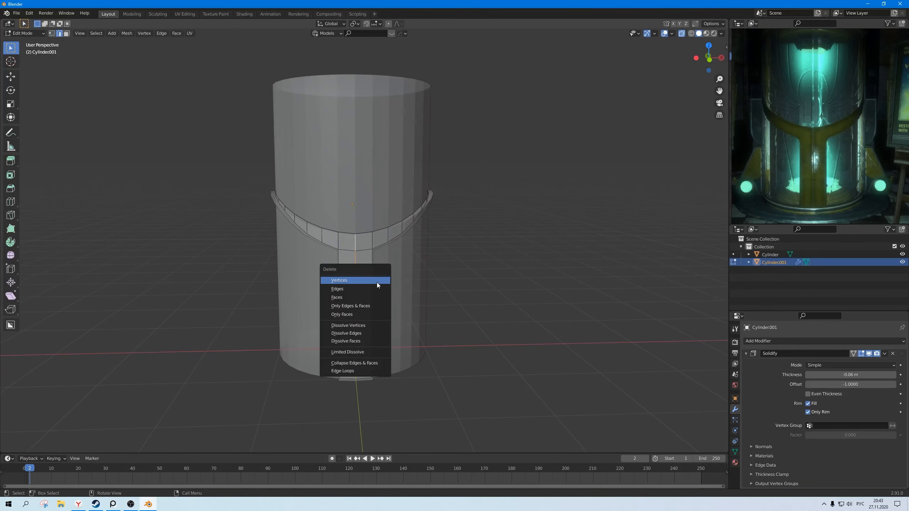
left_click(377, 290)
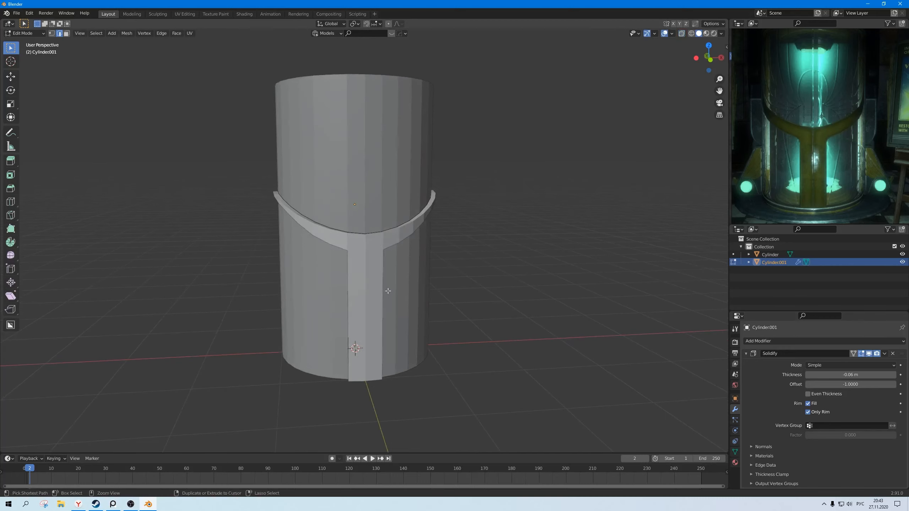
- Separate the right half of the Y-shaped band, including its centre-line vertices, into its own object
key("Tab")
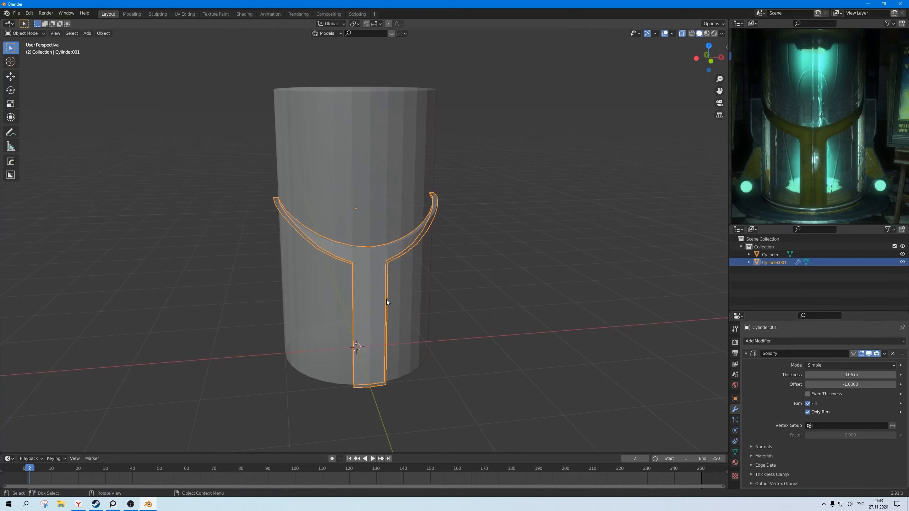
key("Tab")
key("a")
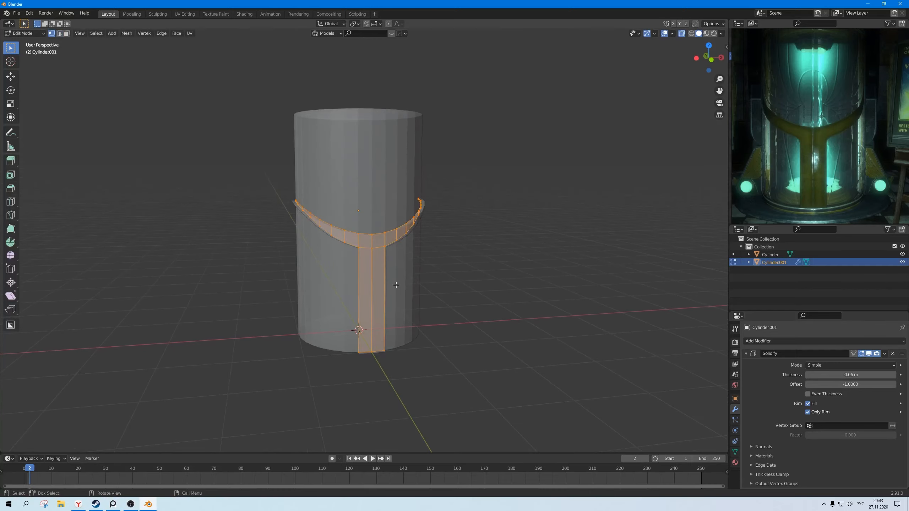
middle_click_drag(396, 284, 464, 366)
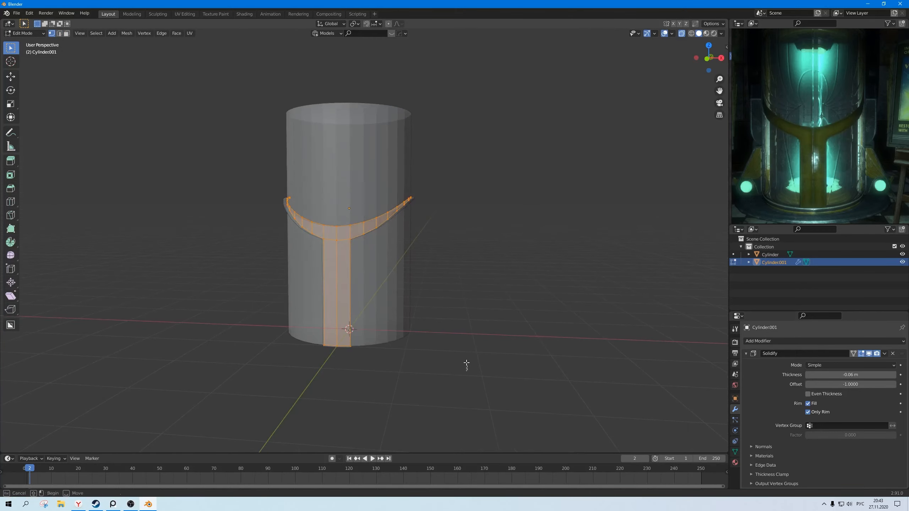
left_click_drag(467, 371, 346, 164)
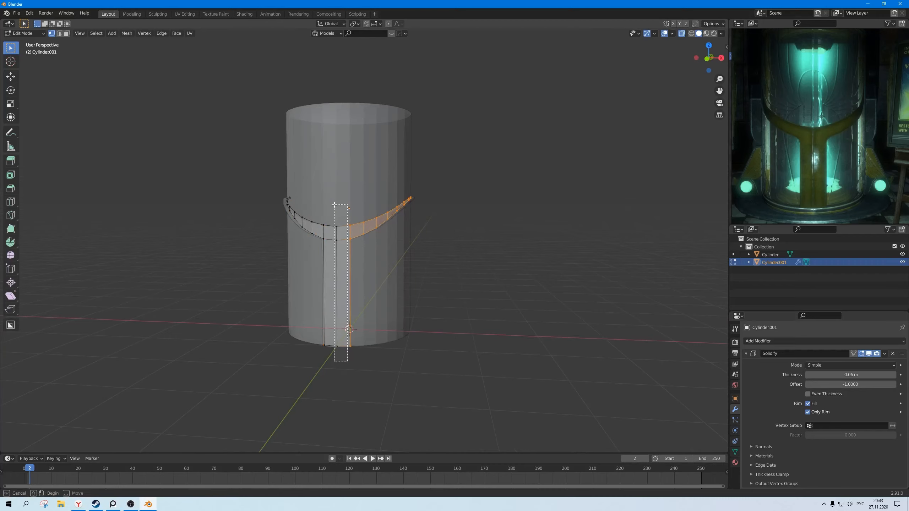
left_click_drag(334, 205, 335, 205, "shift")
middle_click_drag(334, 205, 370, 264)
key("p")
left_click(370, 264)
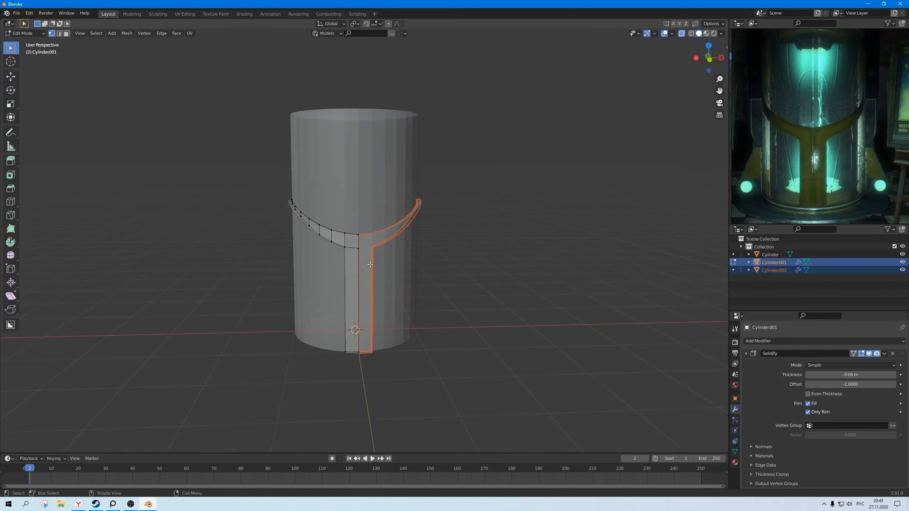
key("Tab")
- Inspect the two separated halves of the band and their shared centre line
left_click(337, 235)
left_click(337, 241)
key("Tab")
key("Tab")
scroll(366, 276, "up", 3)
scroll(366, 283, "down", 3)
middle_click_drag(367, 287, 371, 366)
key("alt+a")
scroll(373, 315, "up", 3)
key("Tab")
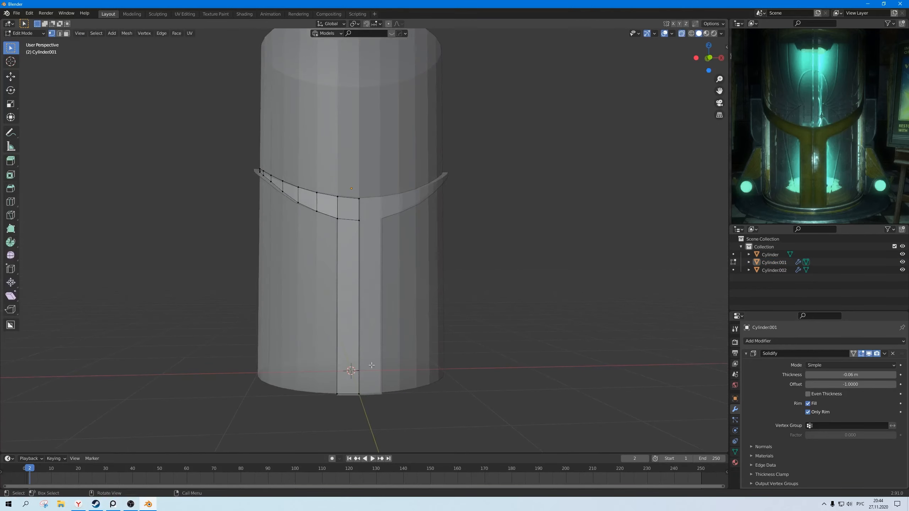
key("Tab")
left_click(360, 303)
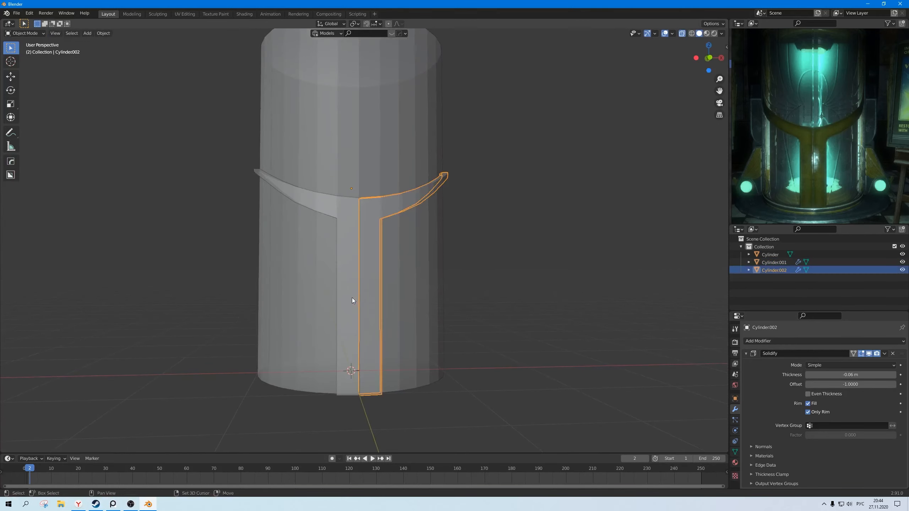
left_click(342, 298)
key("Tab")
key("Tab")
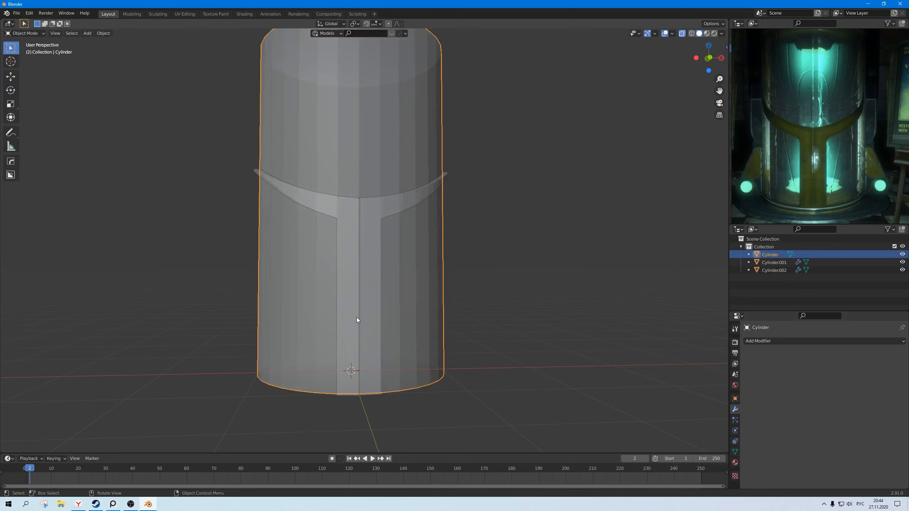
- Move the left half's centre-line vertices slightly away from the middle along X in front view
left_click(357, 318)
key("Tab")
key("alt+z")
left_click(362, 394, "alt")
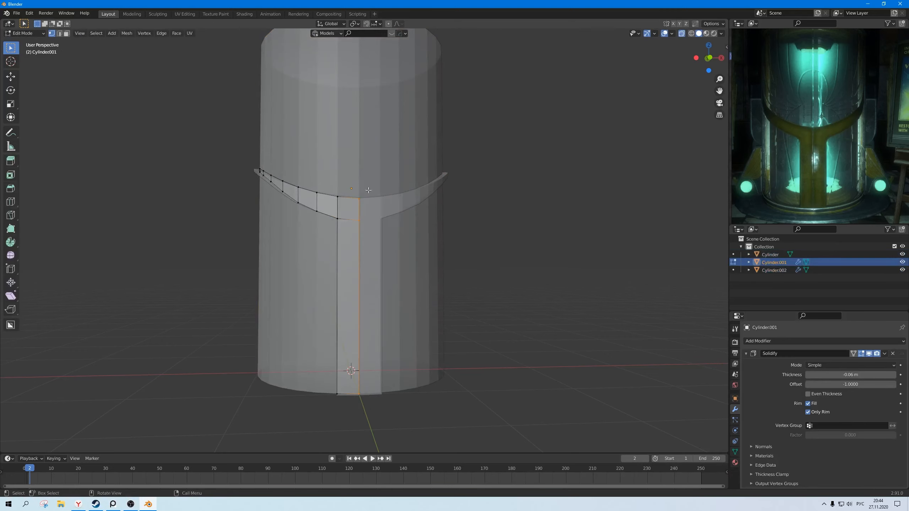
middle_click_drag(365, 397, 392, 269)
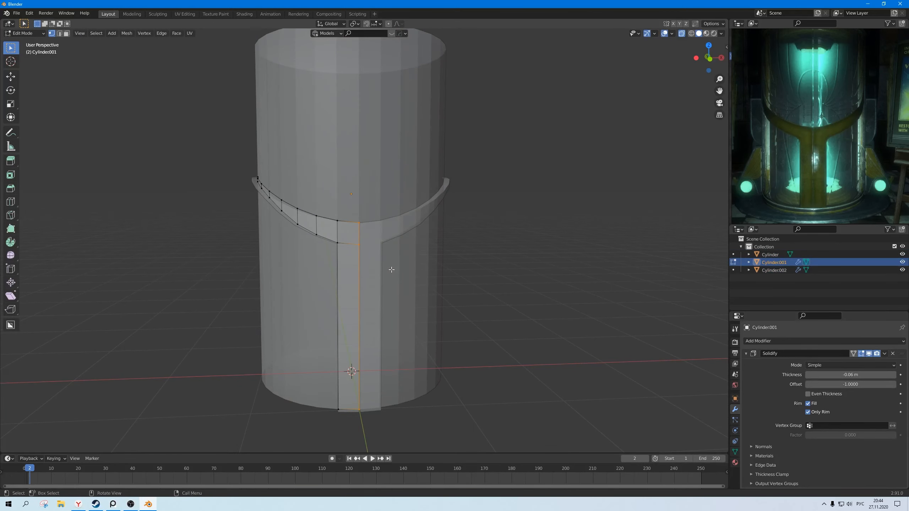
key("KP_1")
scroll(392, 269, "up", 8)
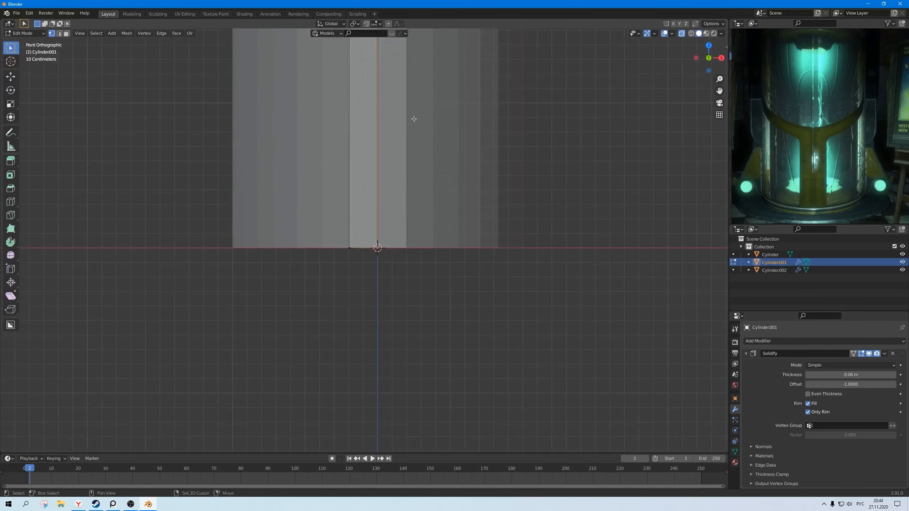
key("g")
key("x")
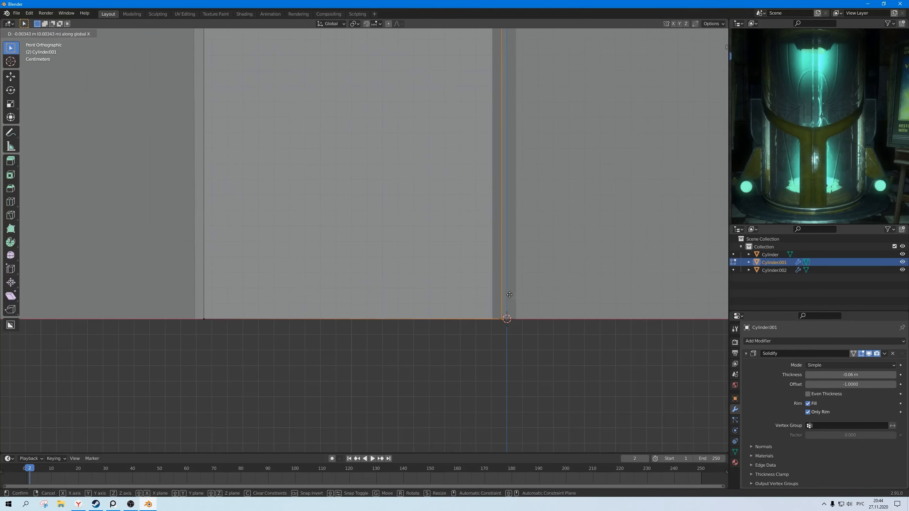
left_click(510, 295)
scroll(469, 238, "down", 7)
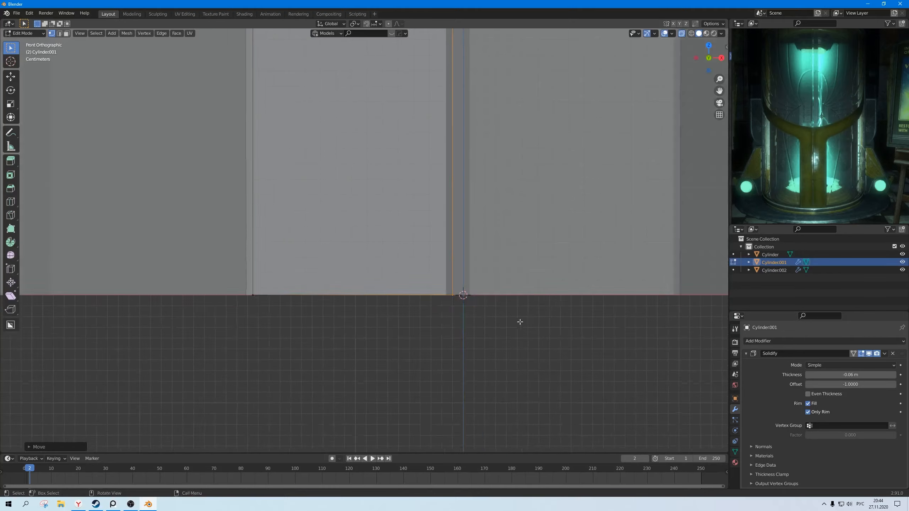
- Move the right half's centre-line vertices 0.01 m along X to open a narrow gap between the band halves
left_click(469, 238)
key("Tab")
scroll(467, 237, "down", 7)
key("alt+z")
middle_click_drag(409, 339, 413, 389, "shift")
key("alt+z")
left_click_drag(400, 342, 349, 73)
scroll(398, 312, "up", 6)
middle_click_drag(420, 376, 371, 190, "shift")
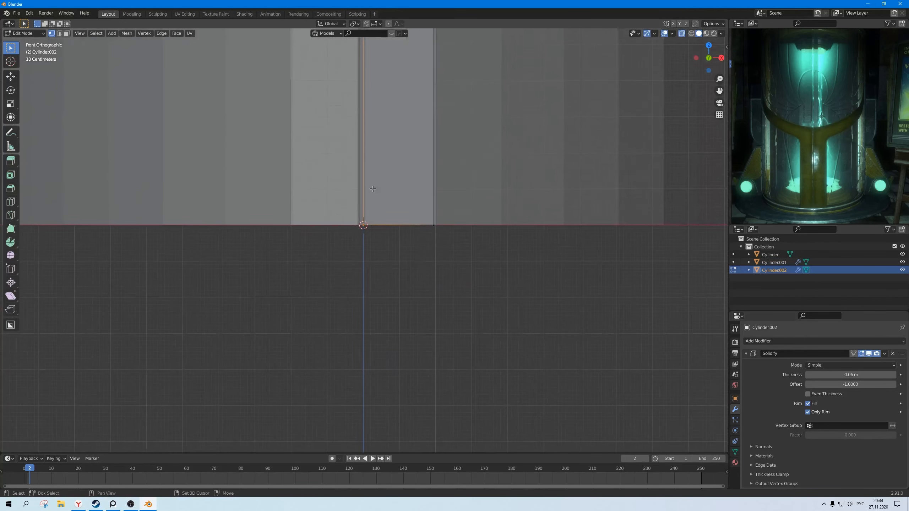
scroll(379, 193, "up", 8)
scroll(386, 194, "up", 3)
key("g")
key("x")
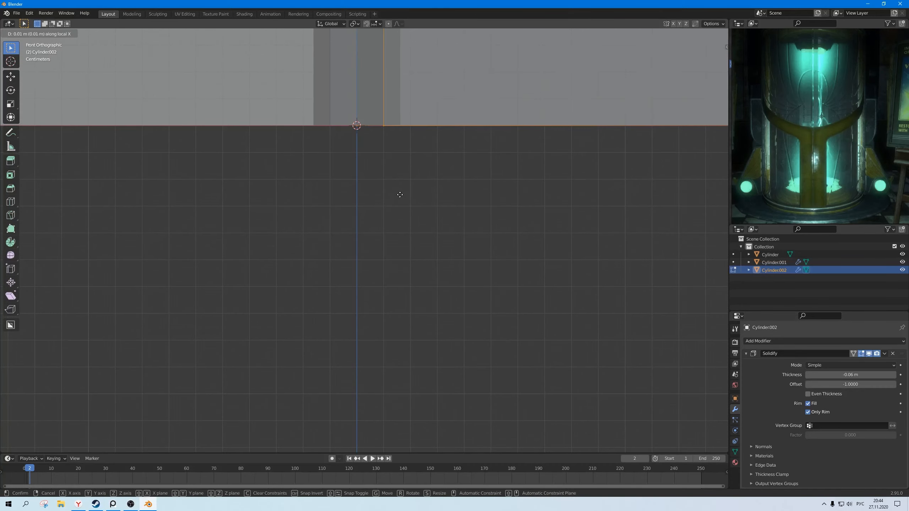
left_click(406, 196, "ctrl")
key("Tab")
scroll(406, 196, "down", 6)
key("alt+z")
scroll(402, 237, "down", 1, "alt")
left_click(402, 237)
scroll(405, 200, "down", 6)
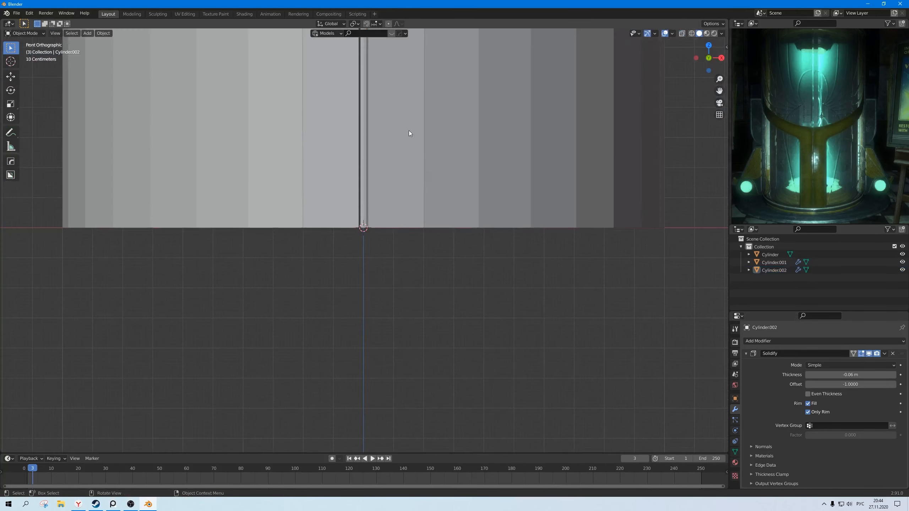
- Examine the gap between the two band halves and compare the model with the Vita-Chamber reference image
middle_click_drag(409, 131, 397, 181)
scroll(394, 171, "down", 6)
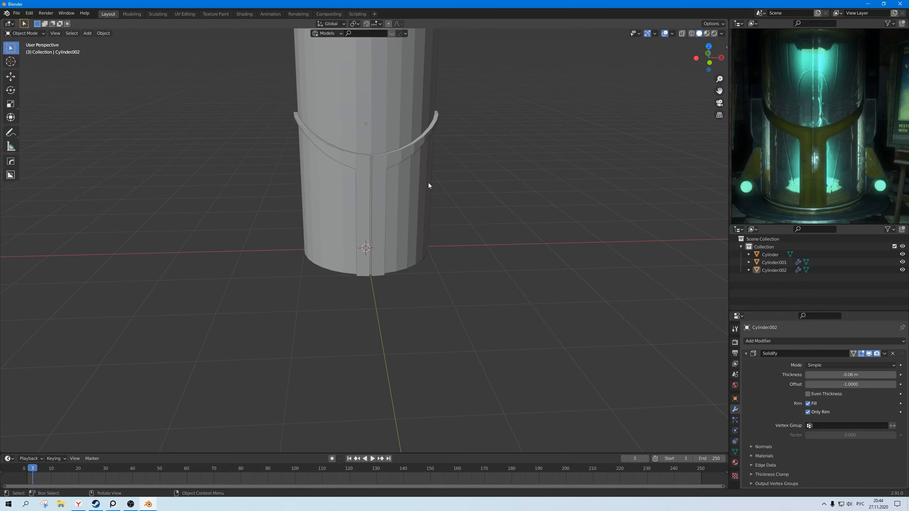
scroll(412, 165, "down", 4)
mouse_move(417, 158)
middle_mouse_down()
mouse_move(398, 186)
mouse_move(407, 164)
middle_mouse_up()
scroll(401, 172, "up", 4)
scroll(393, 171, "down", 2)
scroll(843, 151, "down", 3)
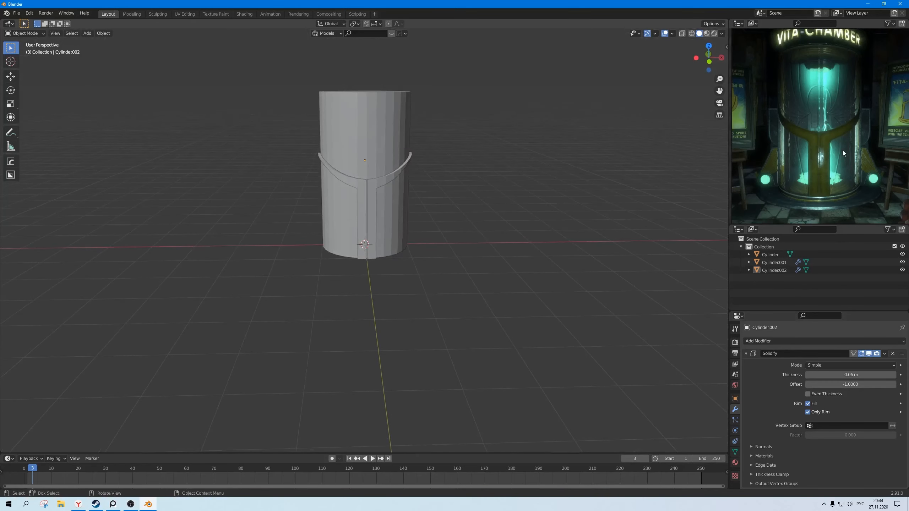
- Scale both halves of the Y-shaped band to about 0.86 along the global Z axis
middle_click_drag(552, 197, 483, 223)
scroll(440, 219, "up", 2)
left_click(361, 220)
left_click(362, 221, "shift")
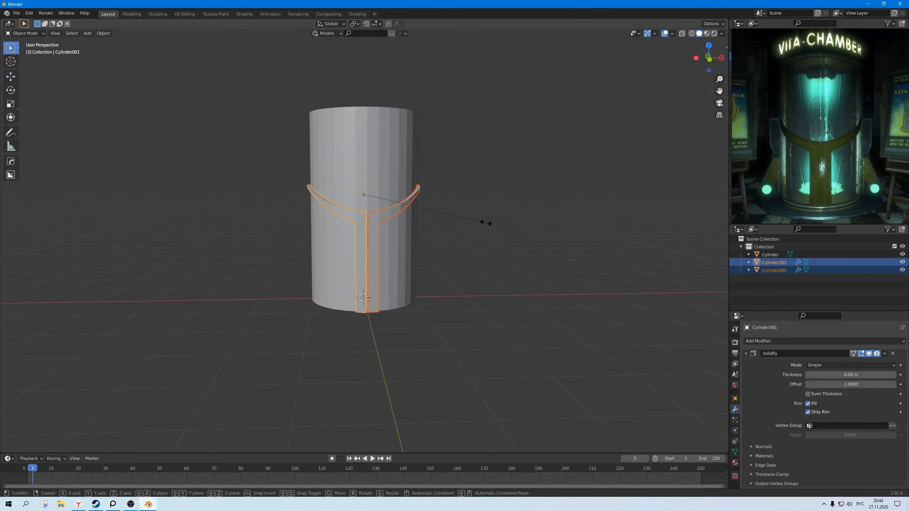
key("s")
key("z")
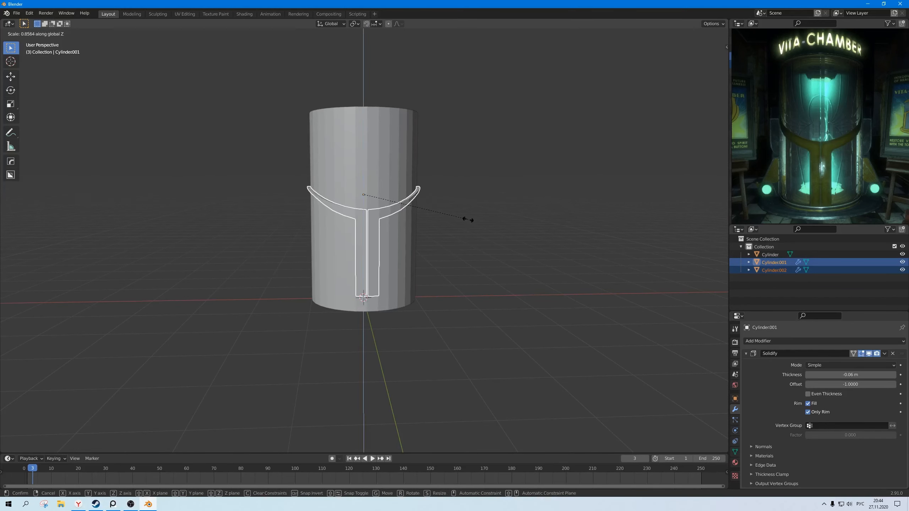
left_click(468, 219)
- Move both band halves down along Z in front view to the cylinder's base
key("KP_1")
key("KP_Decimal")
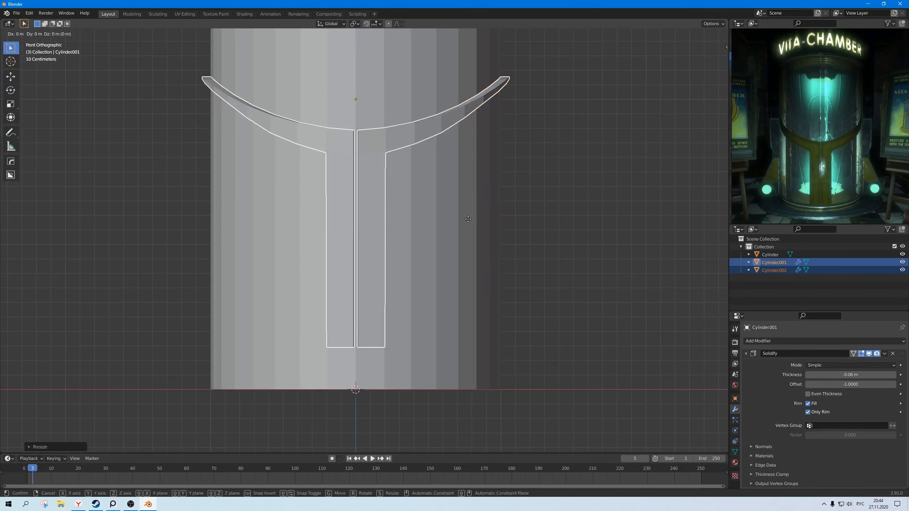
key("g")
key("z")
left_click(465, 261)
- Fine-tune the band halves' height along Z so their lower edges line up with the cylinder's bottom edge
scroll(333, 297, "up", 10)
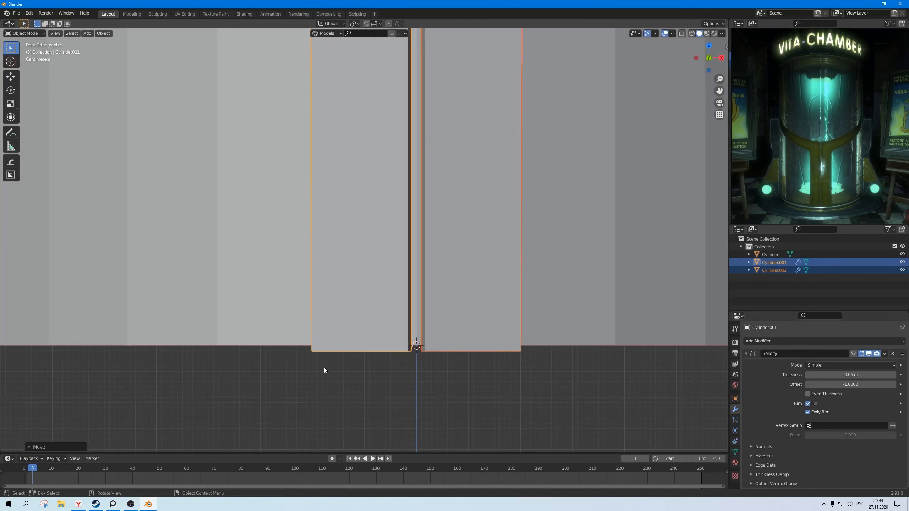
key("g")
key("z")
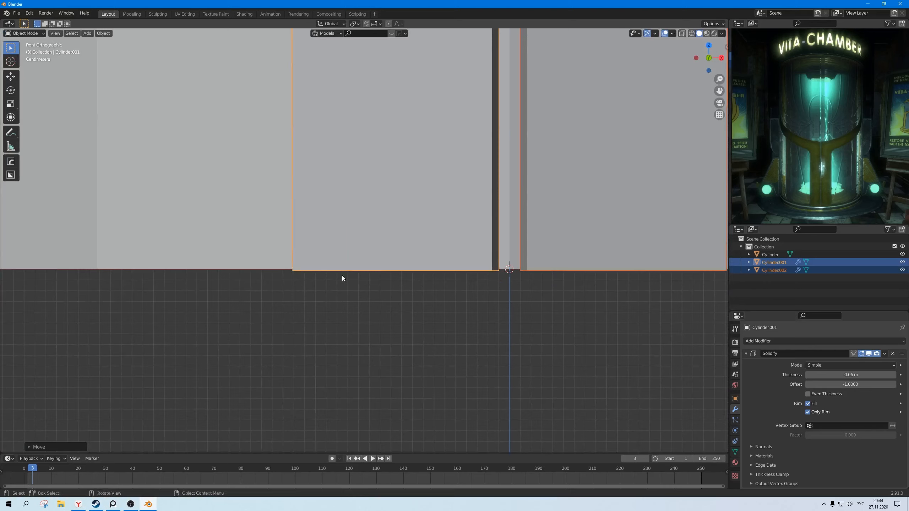
scroll(281, 305, "up", 5)
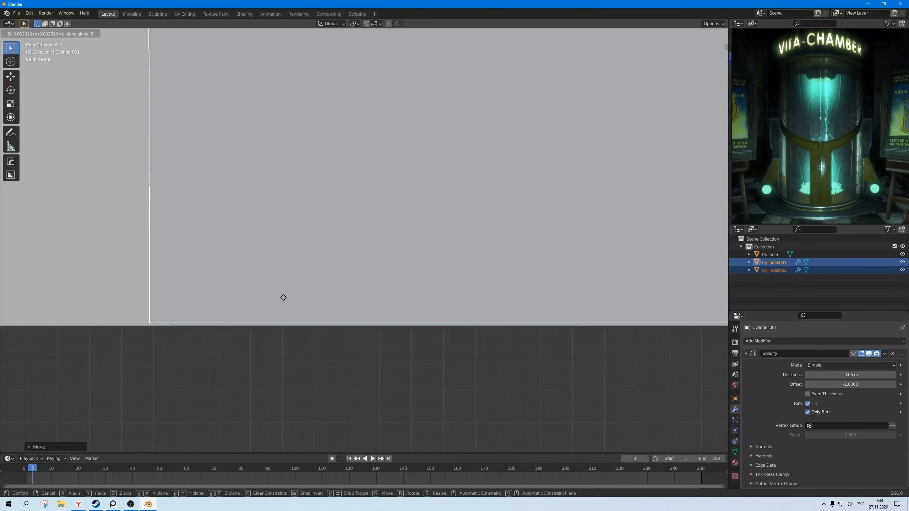
left_click(283, 301)
left_click(261, 391)
scroll(394, 194, "down", 10)
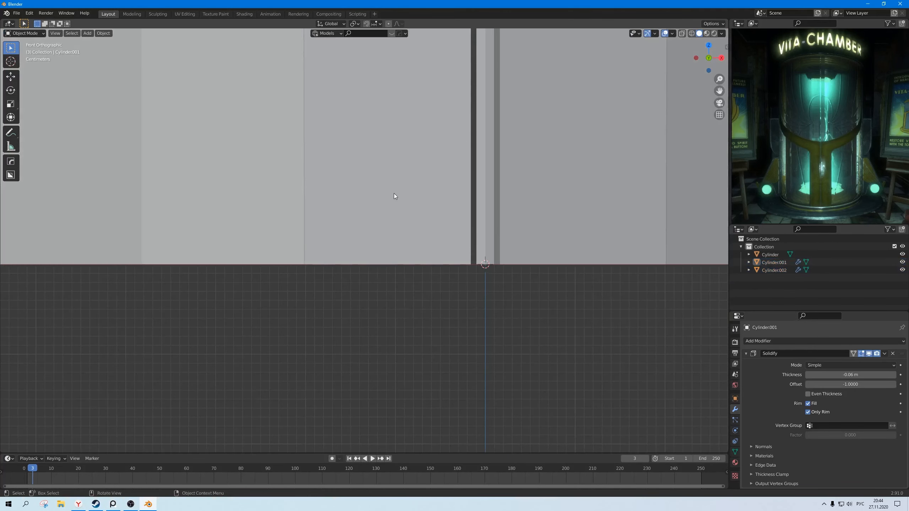
- Switch to the Shading workspace and create a new material for the main cylinder
middle_click_drag(397, 188, 440, 205)
scroll(431, 217, "up", 5)
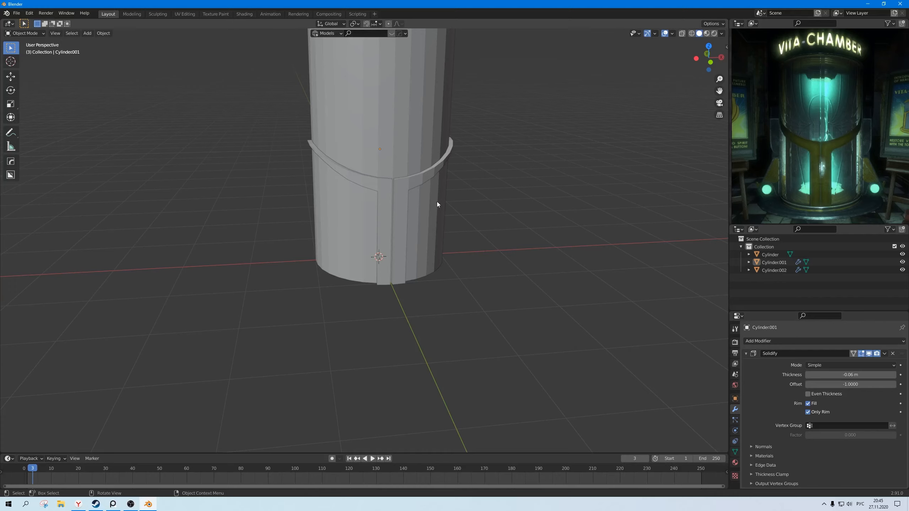
scroll(415, 190, "down", 3)
middle_click_drag(409, 199, 391, 200)
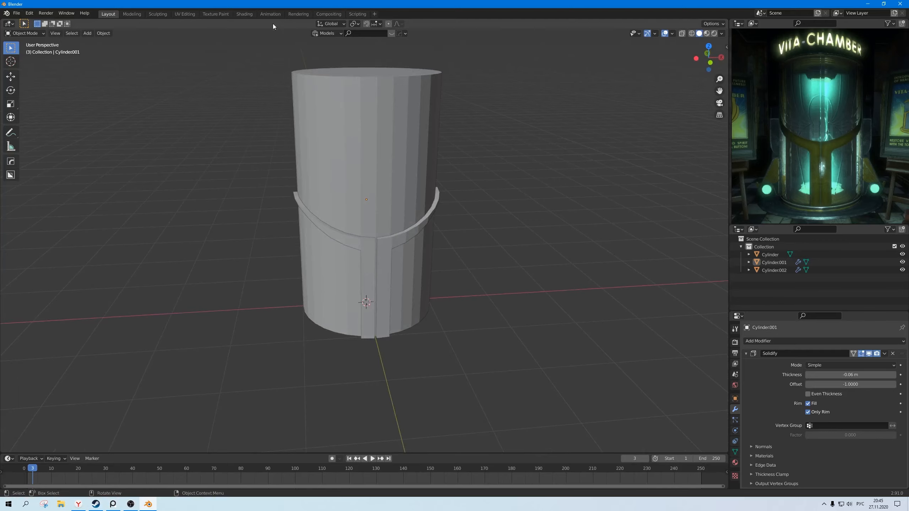
left_click(244, 14)
scroll(451, 161, "up", 4)
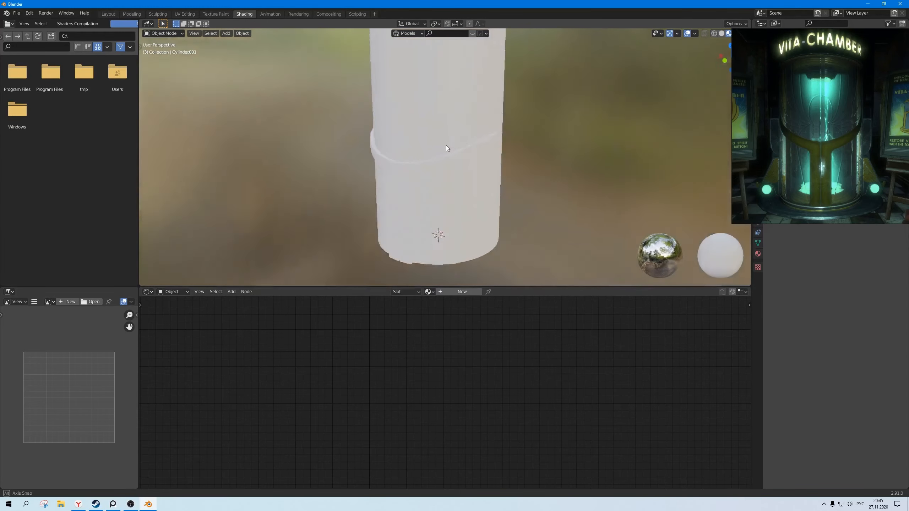
middle_click_drag(446, 144, 430, 162)
left_click(439, 164)
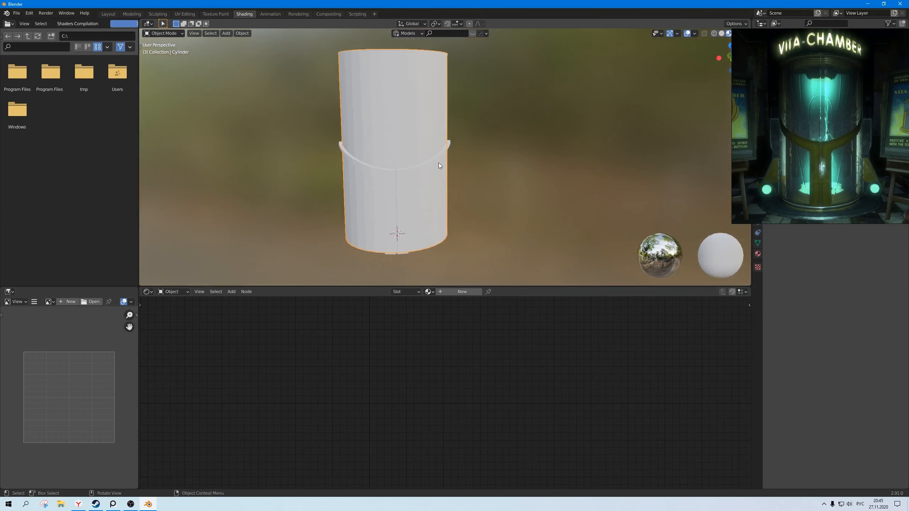
left_click(451, 293)
key("Home")
- Add a Glass BSDF node to the cylinder's material and delete the Principled BSDF node
key("shift+a")
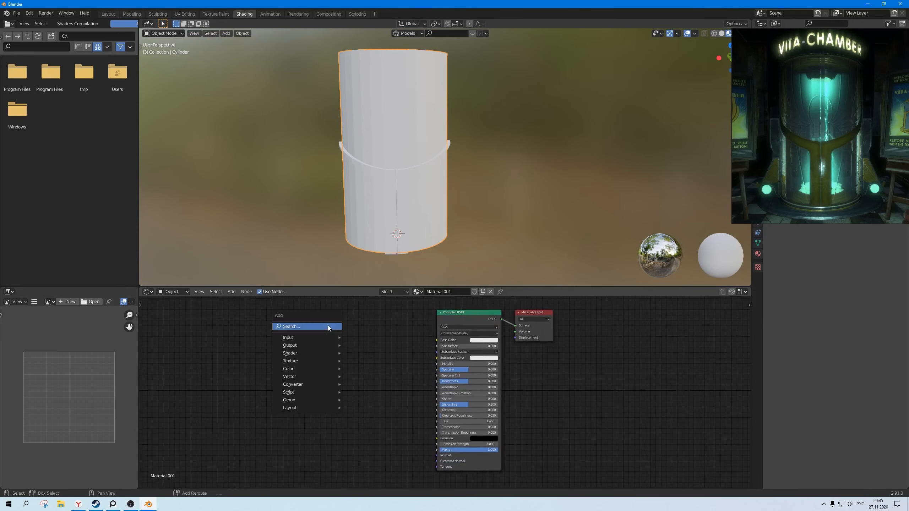
mouse_move(317, 361)
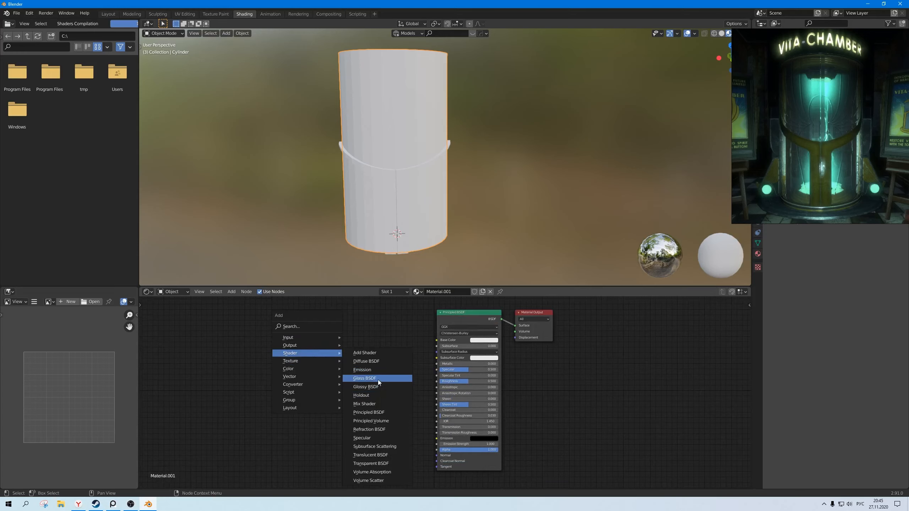
left_click(375, 379)
left_click(328, 323)
left_click(471, 316)
key("Delete")
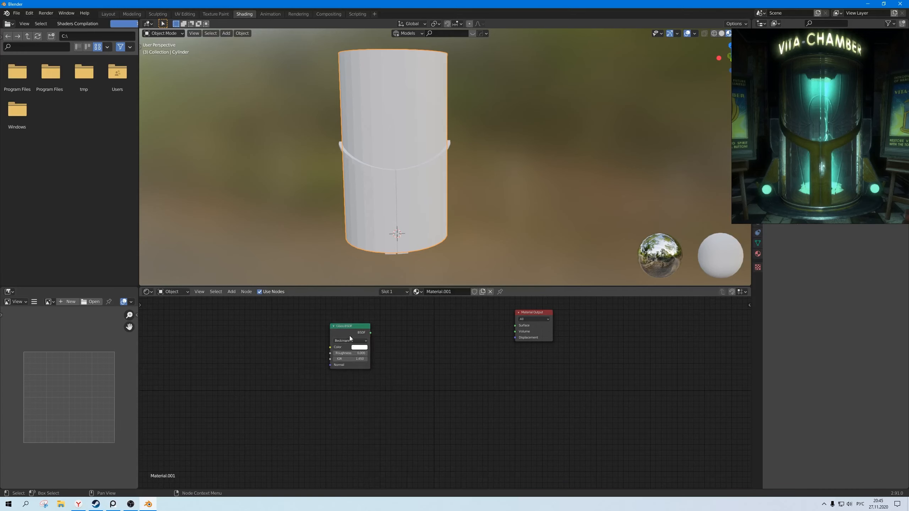
- Add a Transparent BSDF node below the Glass BSDF
scroll(396, 342, "up", 2)
key("shift+a")
mouse_move(388, 357)
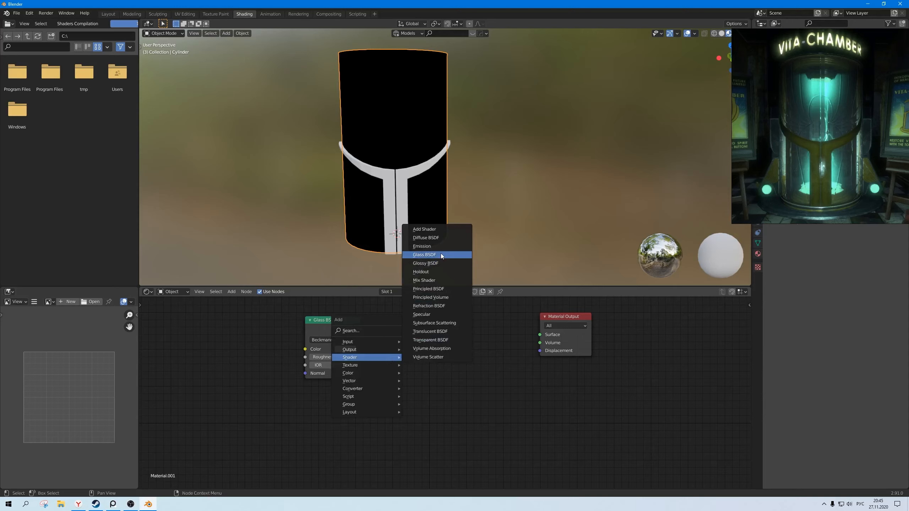
left_click(434, 340)
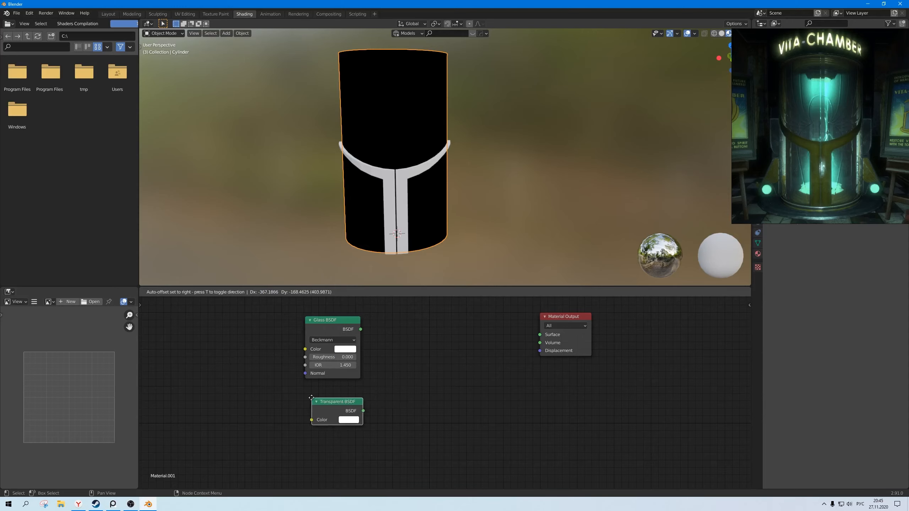
left_click(454, 338)
- Add a Mix Shader combining the Glass and Transparent BSDFs and connect it to the Material Output's surface
key("shift+a")
mouse_move(481, 340)
left_click(551, 388)
left_click(396, 336)
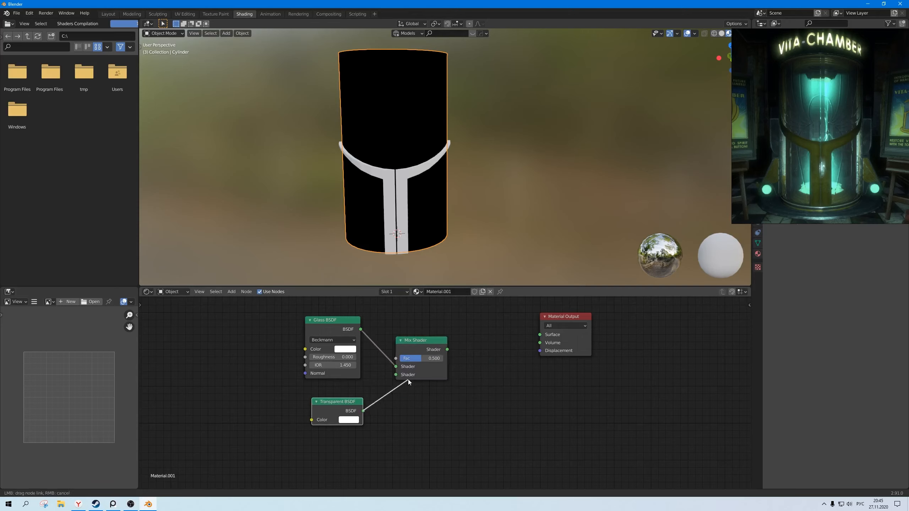
left_click(419, 341, "ctrl+shift")
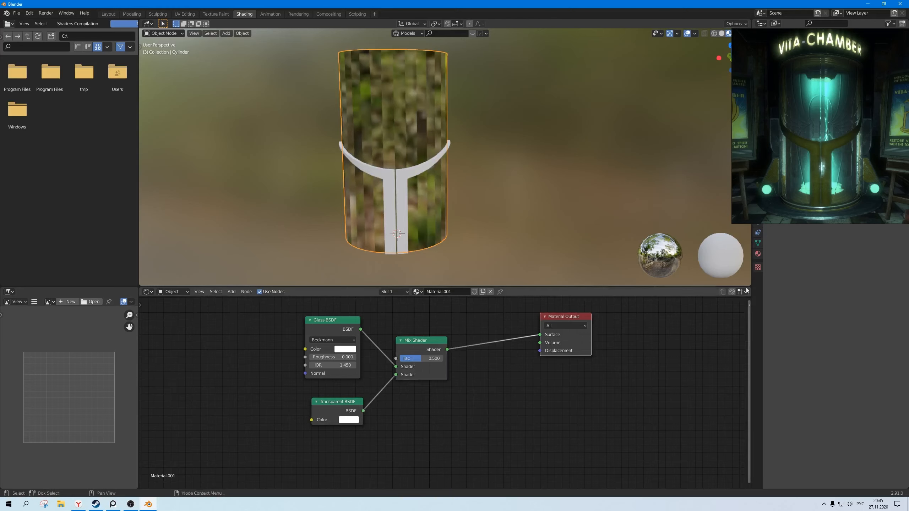
- Set the glass material's Blend Mode and Shadow Mode to Alpha Hashed, shifting the reference image clear of the settings
left_click(758, 254)
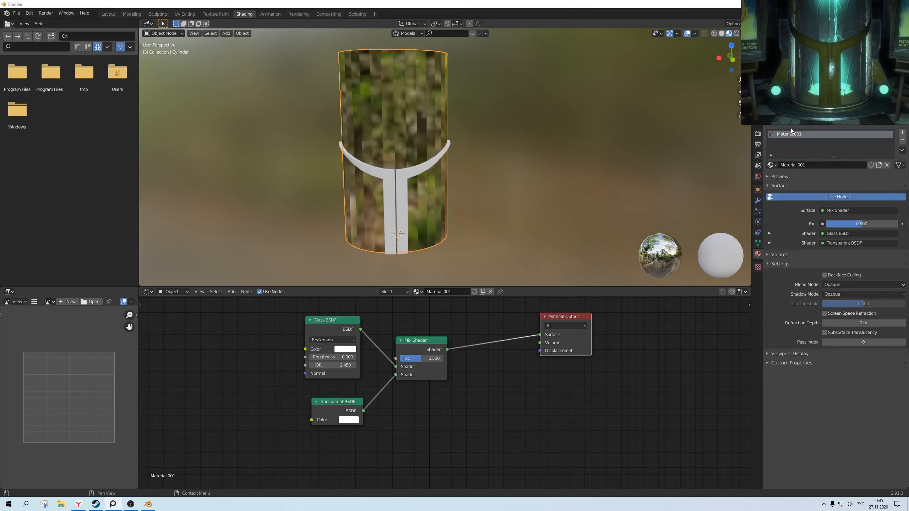
left_click_drag(786, 101, 782, 197)
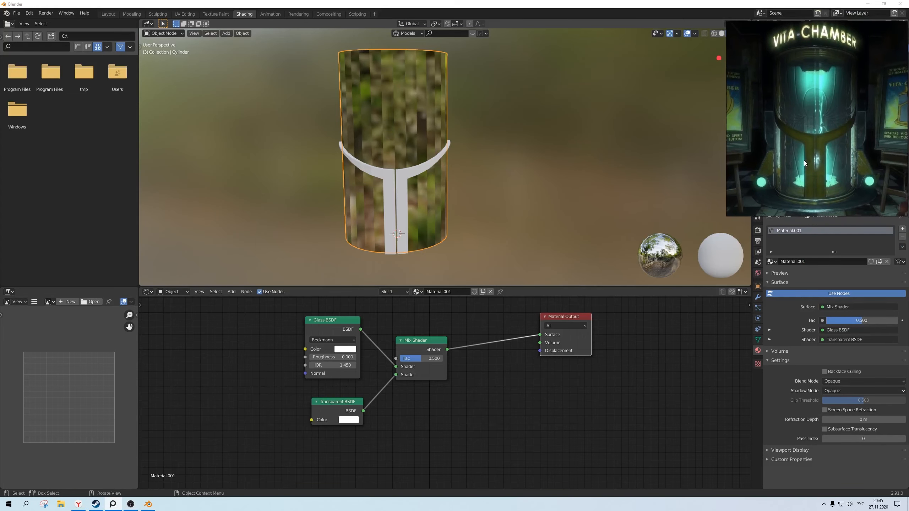
left_click(826, 382)
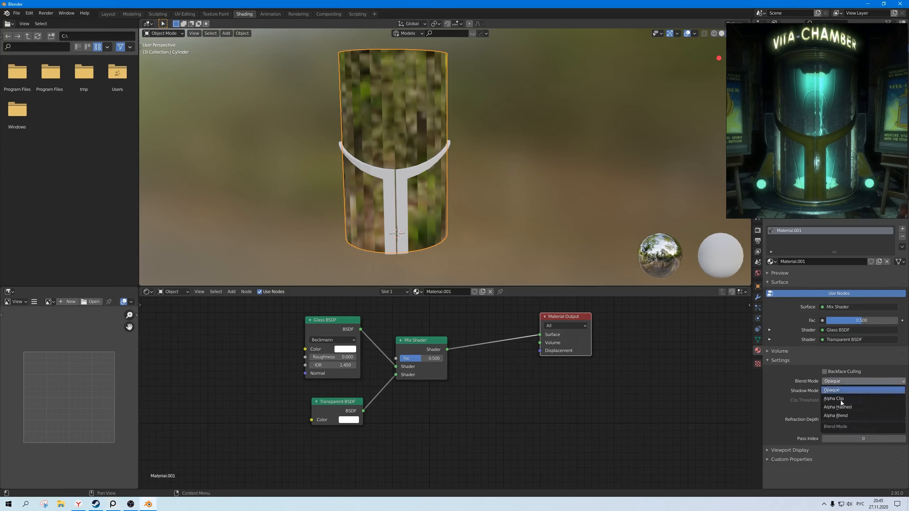
left_click(836, 393)
left_click(843, 392)
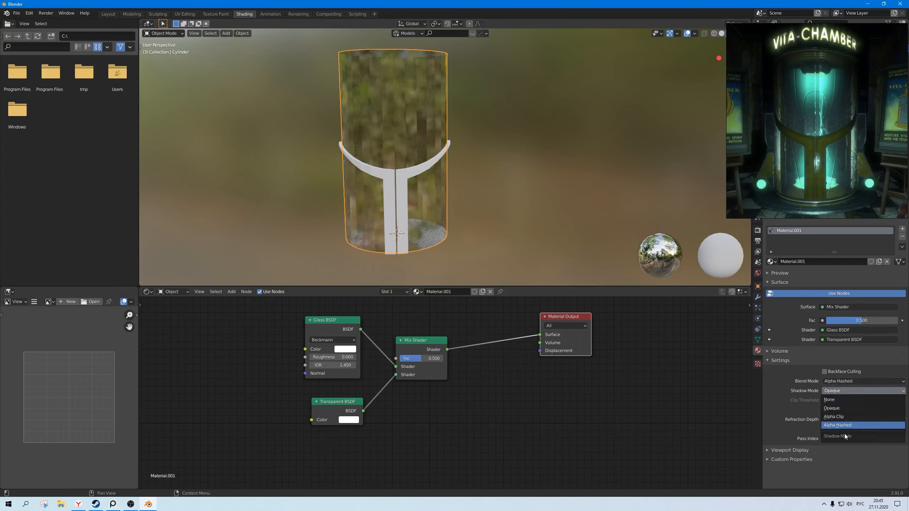
left_click(844, 425)
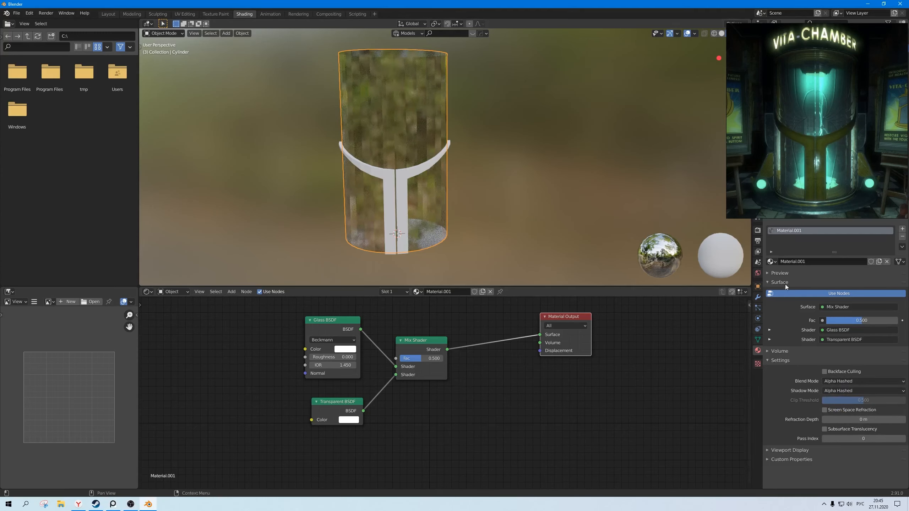
- Check the glass cylinder from several angles and enable Scene Lights and Scene World for the viewport shading
left_click(758, 231)
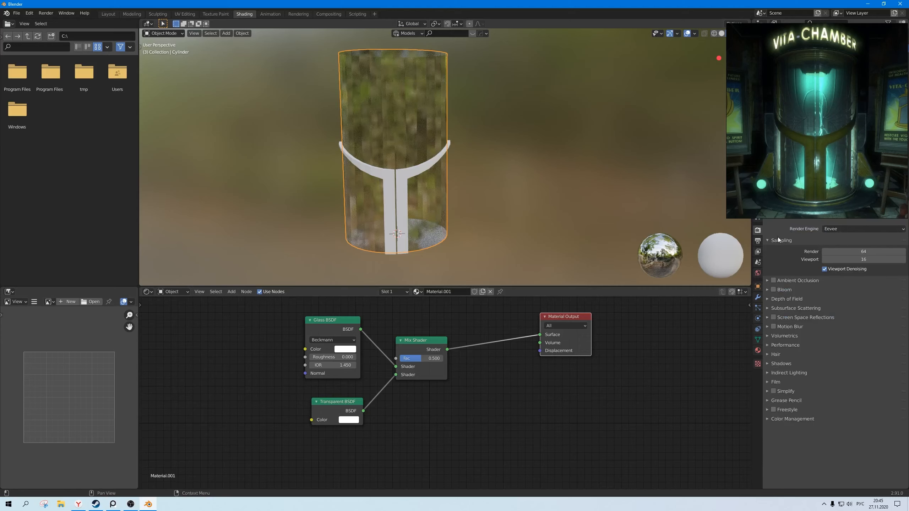
left_click(758, 351)
middle_click_drag(595, 254, 481, 231)
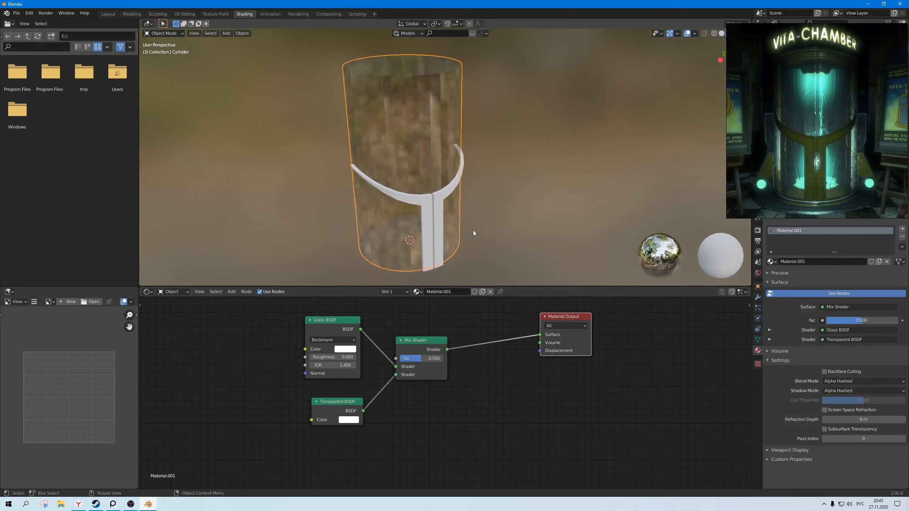
middle_click_drag(472, 232, 432, 223)
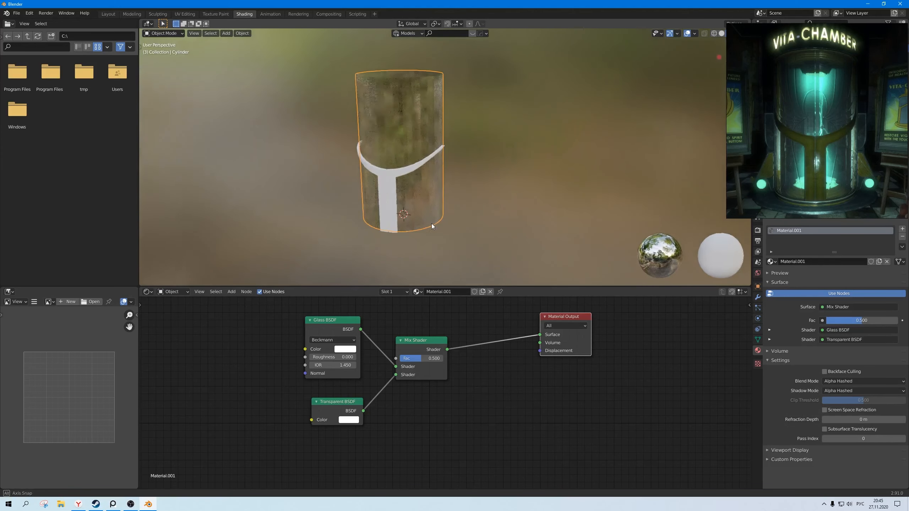
left_click(745, 34)
left_click(699, 71)
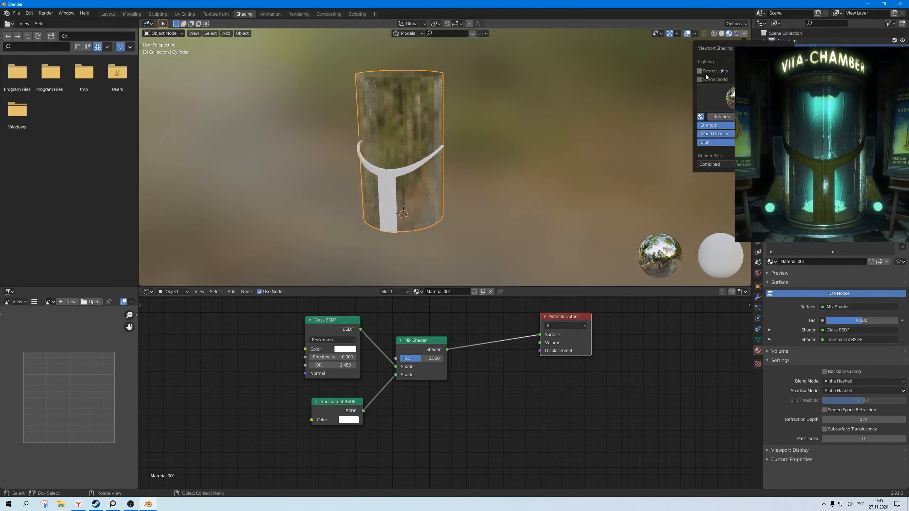
left_click(699, 79)
- Add a point light at the cylinder's base centre and raise it about 0.3 m along Z
left_click(451, 172)
key("shift+a")
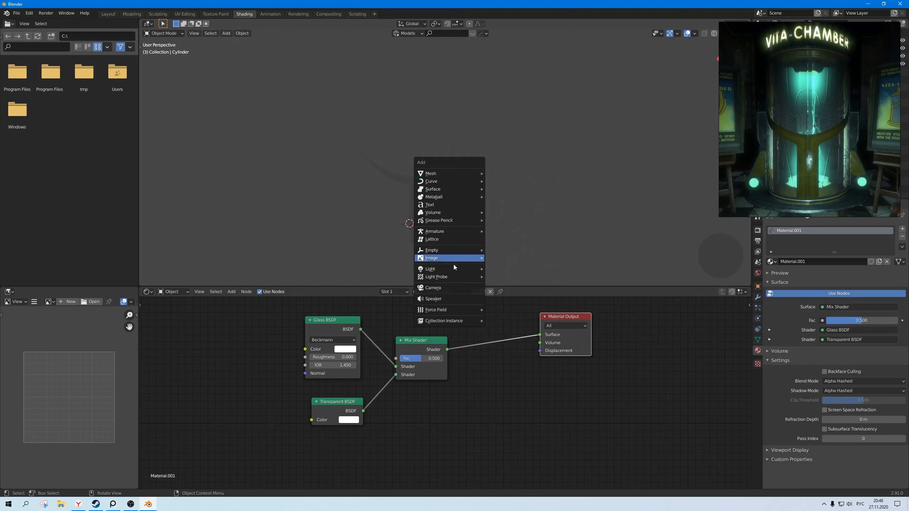
mouse_move(443, 274)
left_click(512, 269)
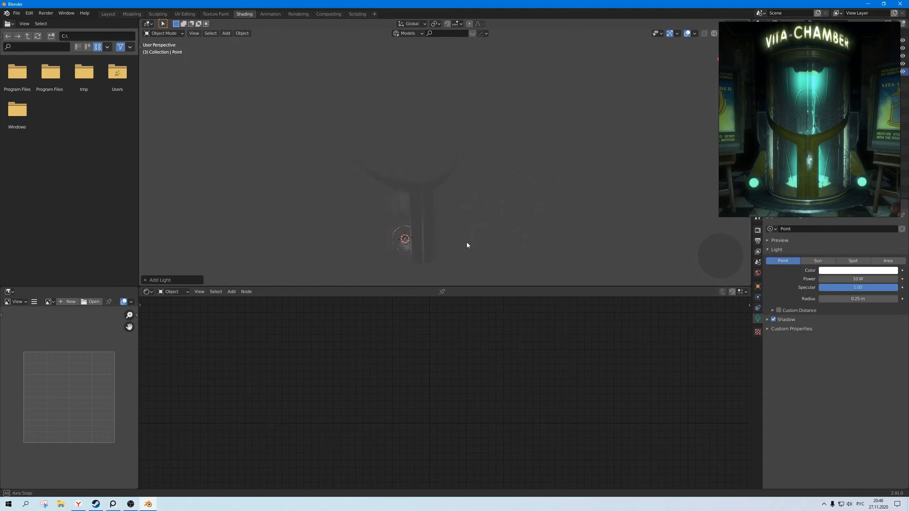
key("g")
key("z")
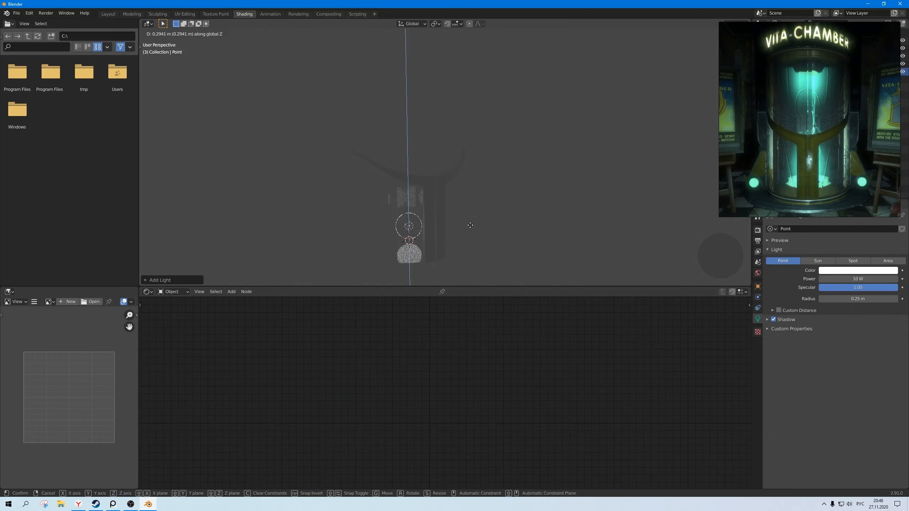
left_click(454, 227)
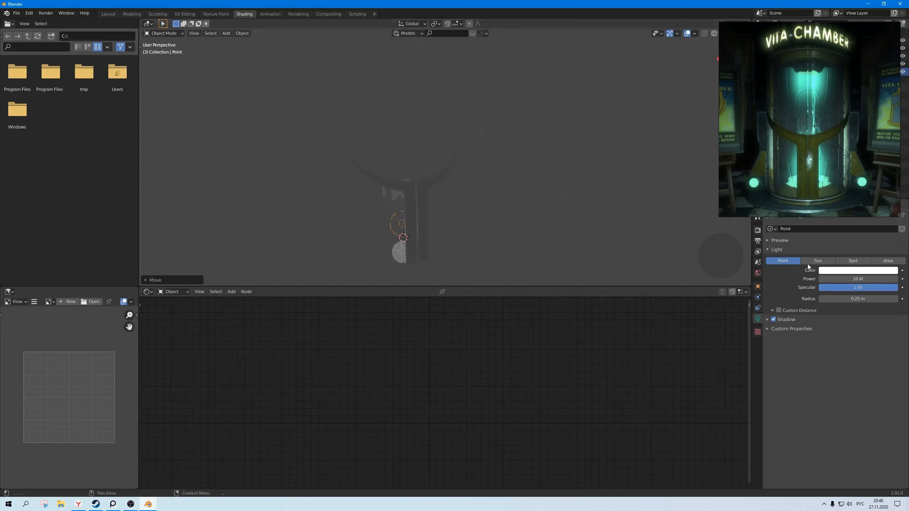
- Try the Spot, Area and Sun types on the light and set it back to Point
left_click(854, 260)
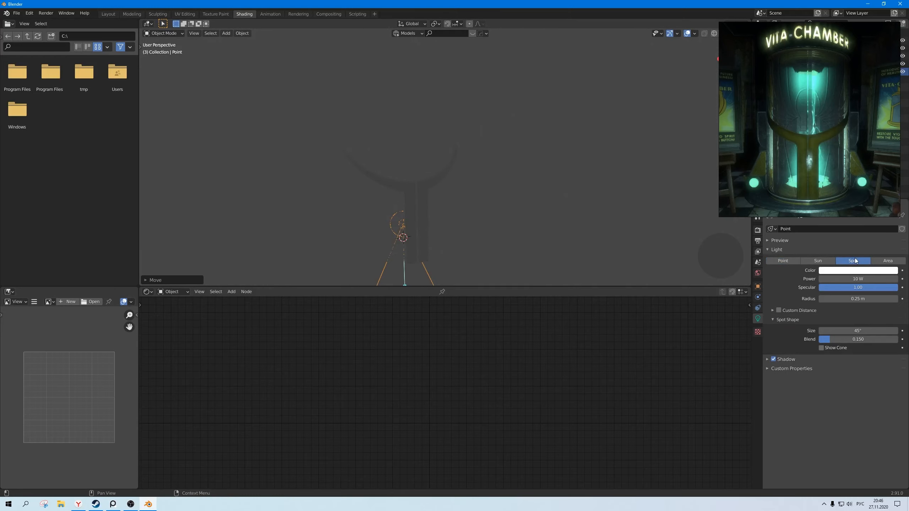
left_click(886, 262)
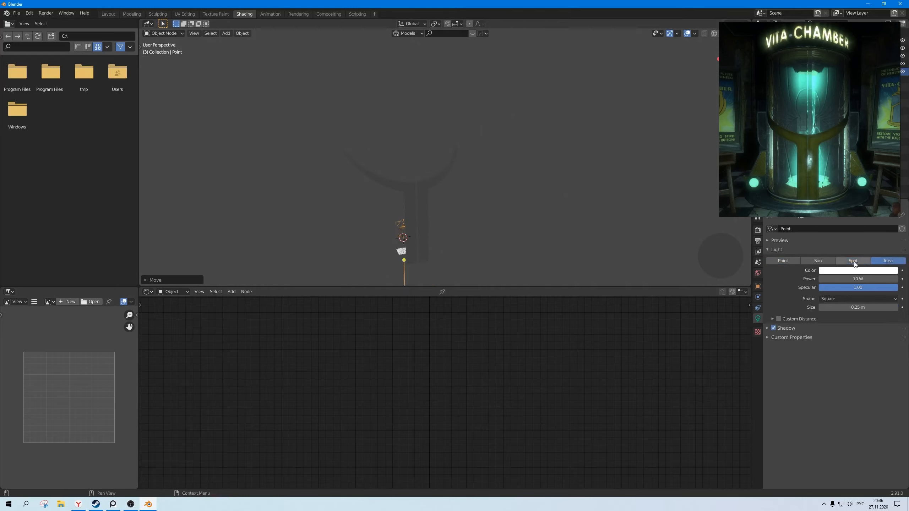
left_click(813, 260)
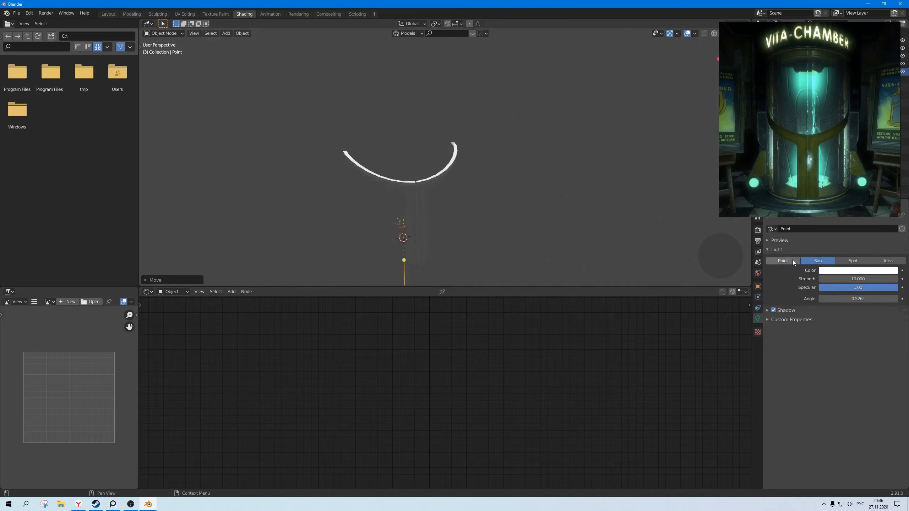
left_click(784, 261)
key("s")
key("z")
key("Escape")
- Raise the point light about 0.85 m along Z inside the cylinder and set its Power to 148.8 W
key("g")
key("z")
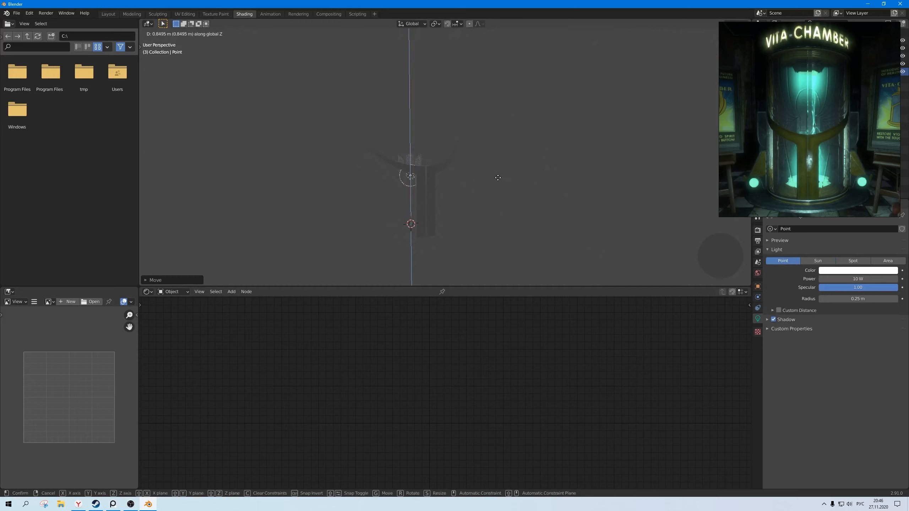
left_click(498, 178)
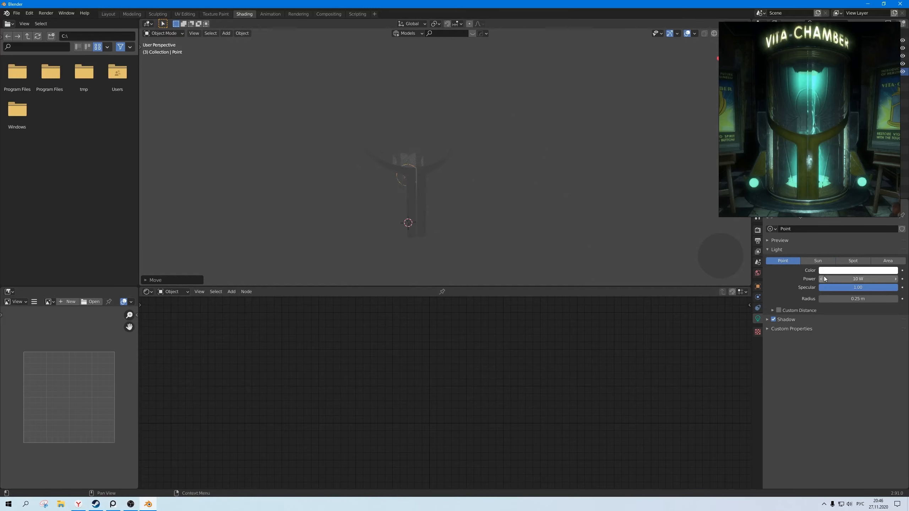
left_click_drag(824, 276, 855, 276)
- Try to sample the point light's colour from the reference image with the eyedropper
left_click(845, 271)
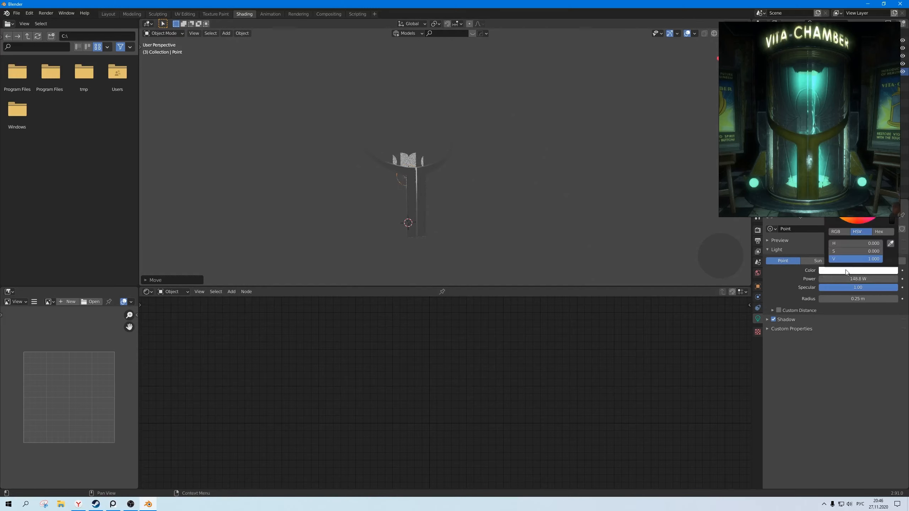
left_click(891, 244)
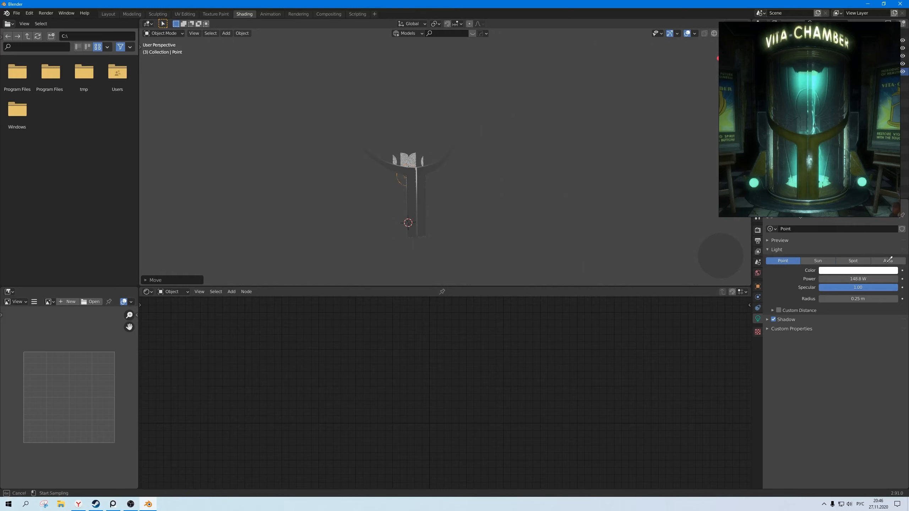
left_click(756, 185)
- Set the point light's colour to a bright turquoise with hue 0.459, shifting the reference image clear of the colour picker
left_click(858, 271)
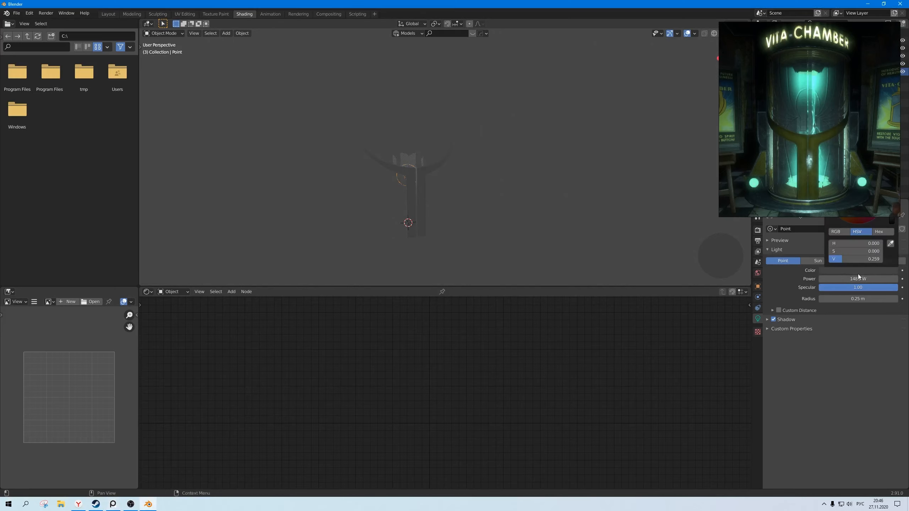
right_click_drag(834, 162, 736, 204)
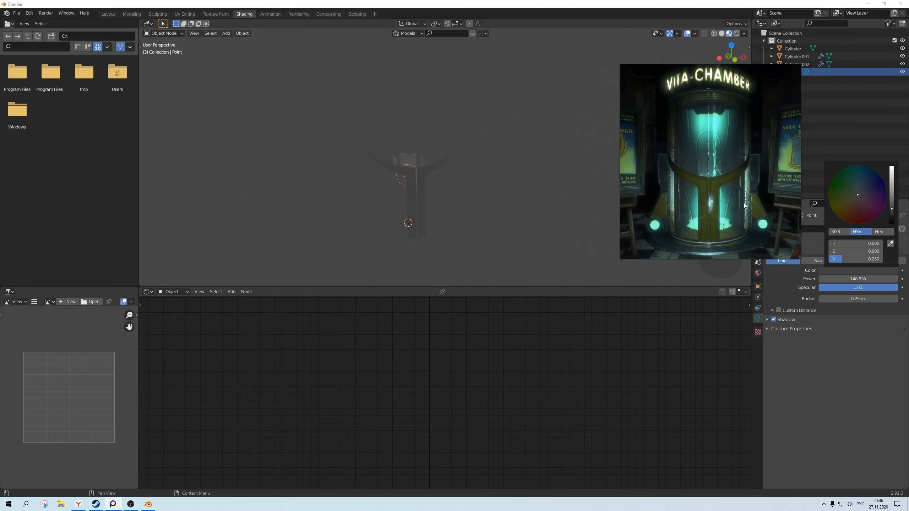
left_click(859, 272)
left_click(892, 182)
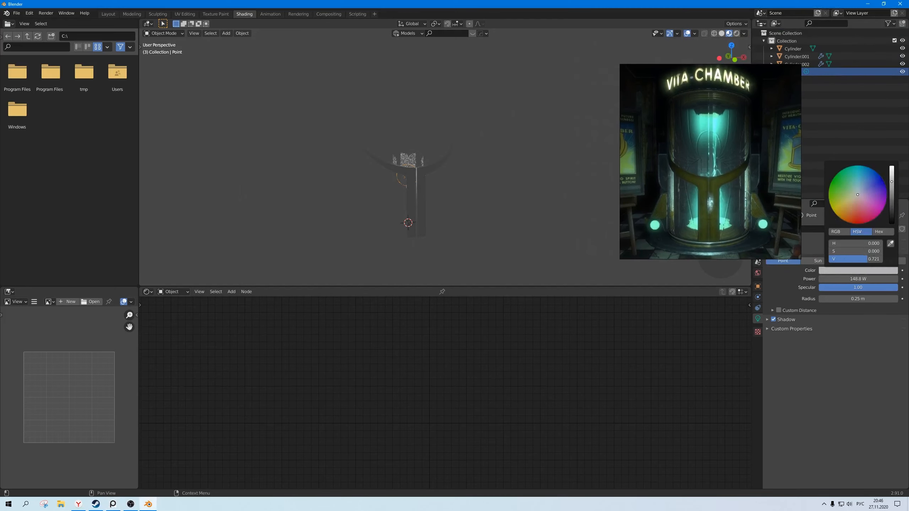
left_click(856, 170)
left_click_drag(891, 184, 892, 171)
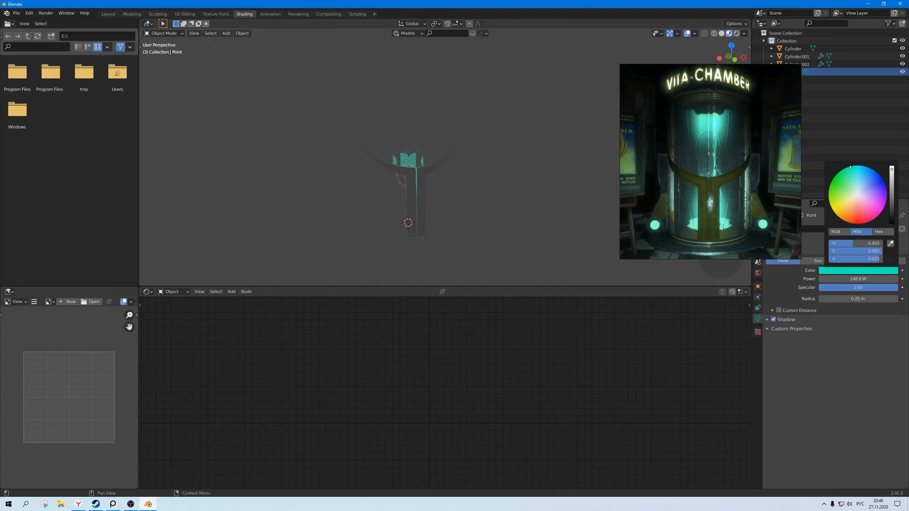
left_click_drag(720, 215, 809, 172)
- Try placing a duplicate of the point light about 0.74 m lower along Z
middle_click_drag(469, 203, 443, 202)
scroll(424, 216, "down", 1)
scroll(413, 214, "down", 2)
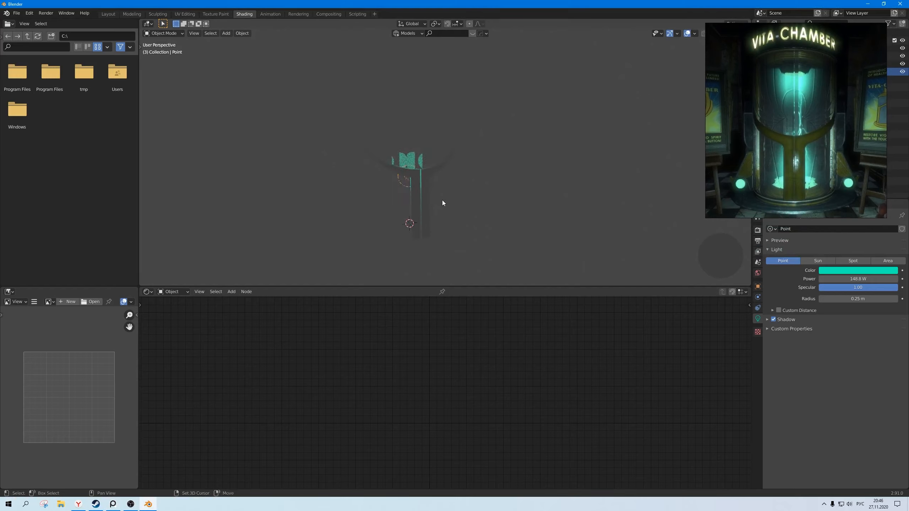
key("shift+d")
key("z")
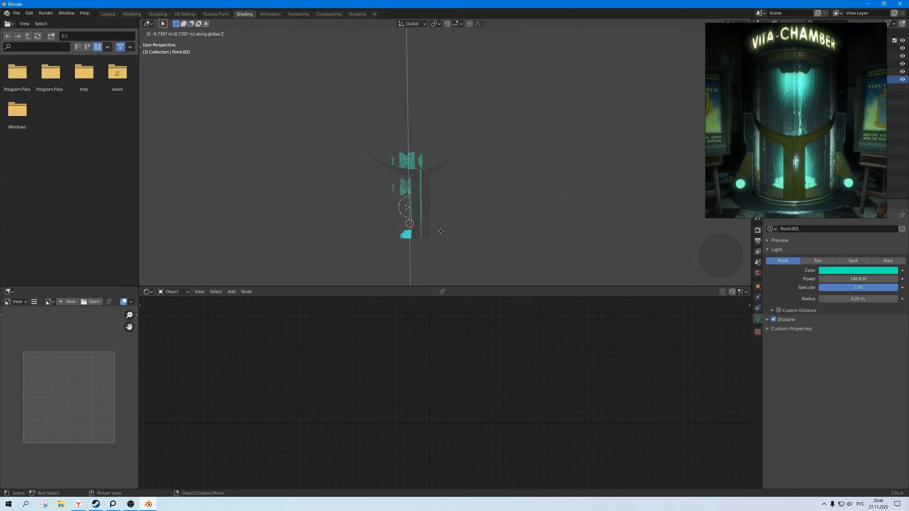
right_click(442, 233)
key("ctrl+z")
mouse_move(446, 226)
middle_mouse_down()
mouse_move(464, 223)
mouse_move(452, 221)
middle_mouse_up()
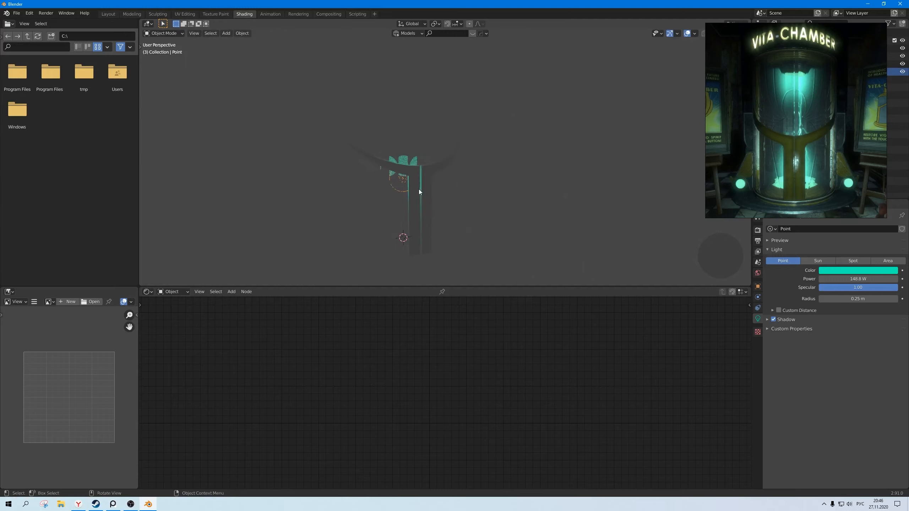
- Switch to the Layout workspace with Rendered viewport shading and shift the reference image clear of the viewport
left_click(109, 15)
scroll(412, 194, "down", 2)
middle_click_drag(412, 194, 409, 196)
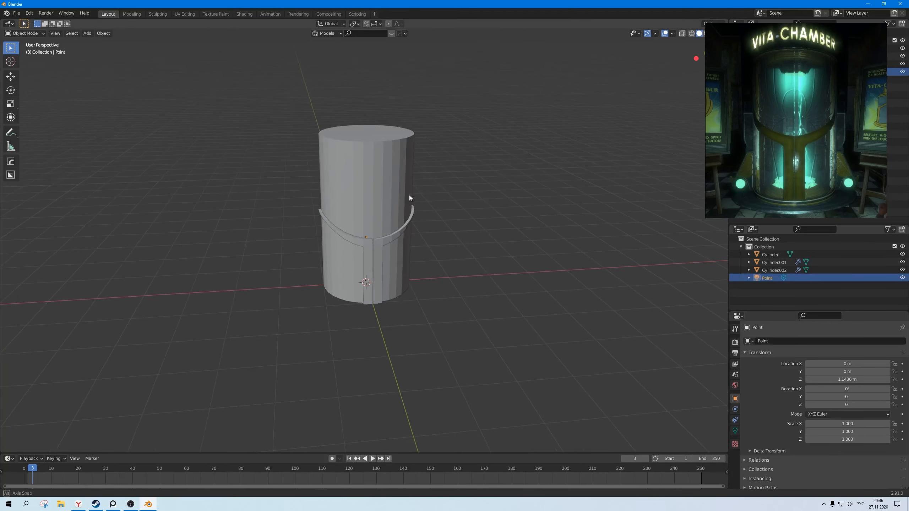
key("z")
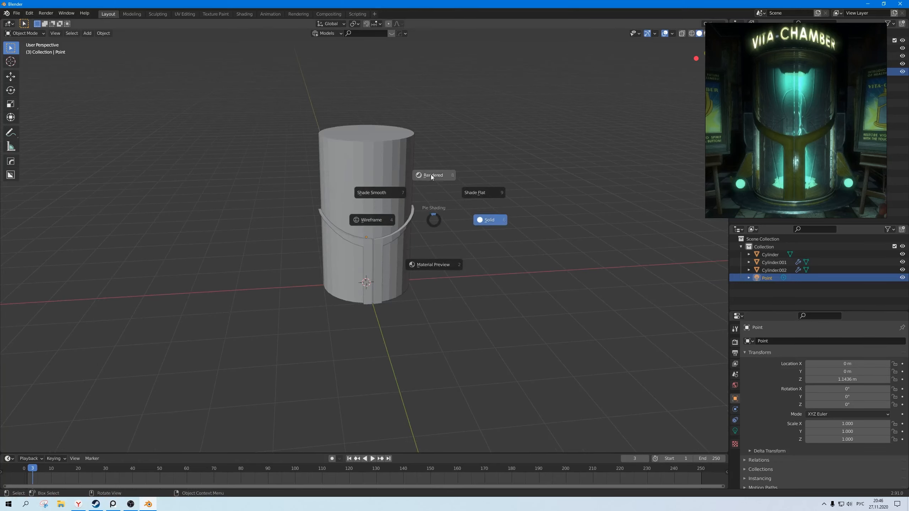
left_click_drag(769, 132, 792, 130)
left_click(462, 241)
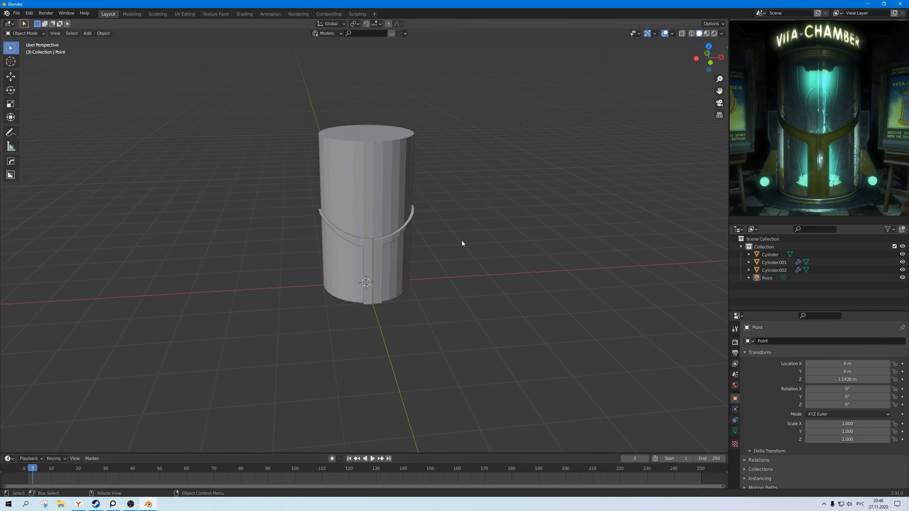
key("z")
left_click(475, 190)
scroll(429, 261, "down", 1)
mouse_move(430, 262)
middle_mouse_down()
mouse_move(441, 256)
mouse_move(428, 259)
middle_mouse_up()
- Add a plane at the cylinder's base and scale it by 2 to serve as a floor
key("shift+a")
mouse_move(415, 162)
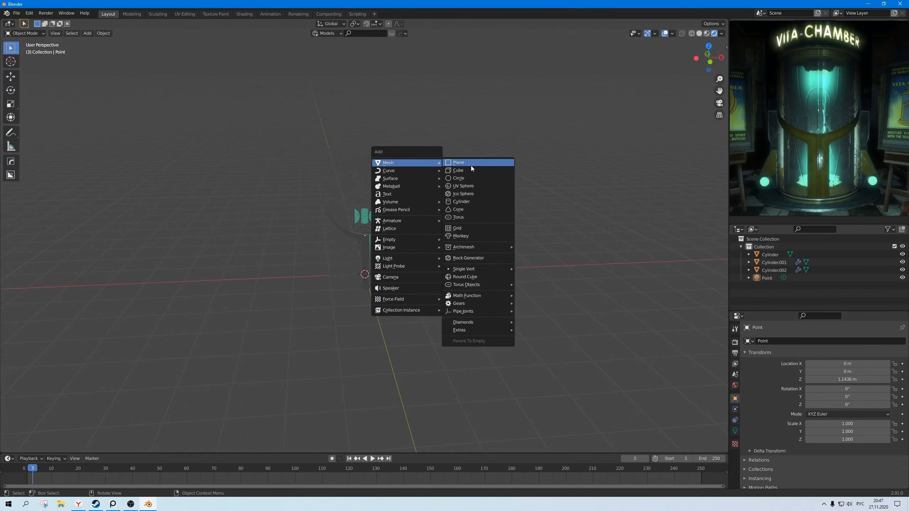
left_click(471, 166)
middle_click_drag(405, 292, 422, 291)
key("s")
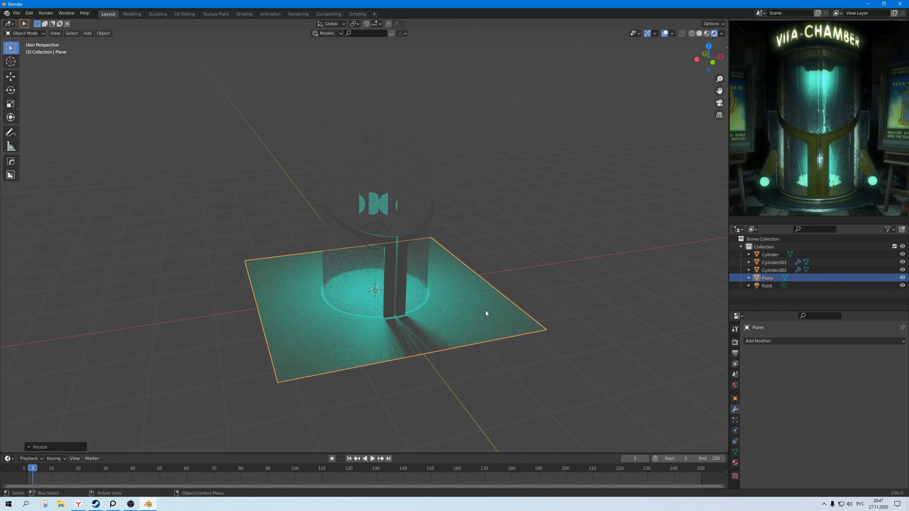
key("1")
key("BackSpace")
key("0")
key("1")
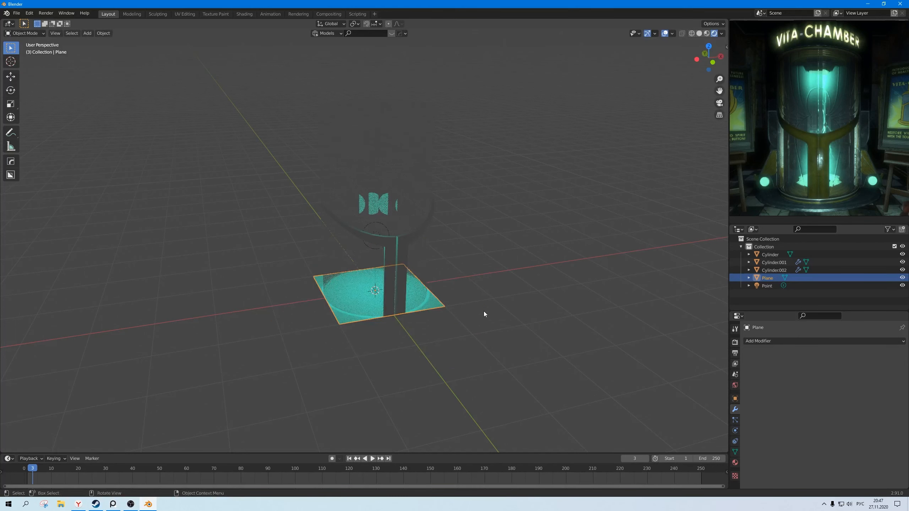
key("BackSpace")
key("2")
key("Return")
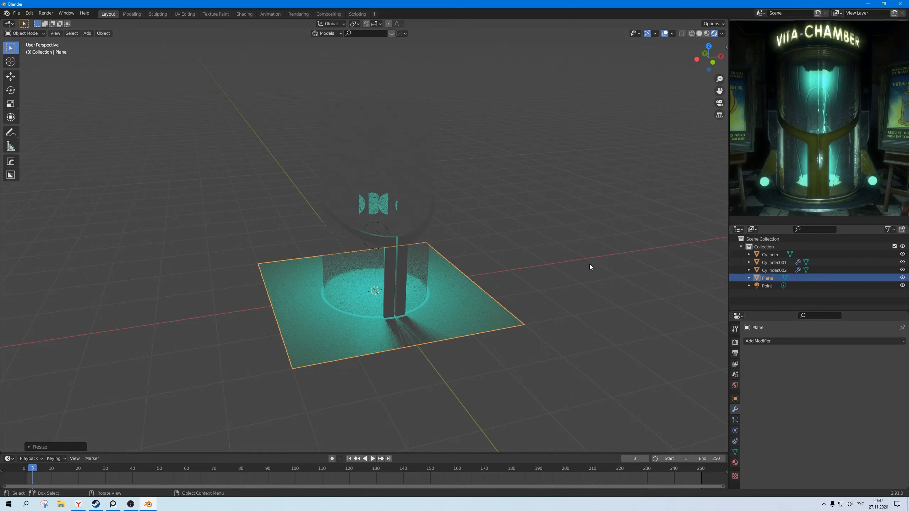
- Compare the chamber on its floor plane in Rendered and Solid shading, ending in Solid
left_click(590, 265)
middle_click_drag(589, 264, 423, 282)
key("z")
left_click(454, 284)
key("z")
left_click(433, 254)
key("z")
left_click(476, 269)
scroll(455, 268, "up", 3)
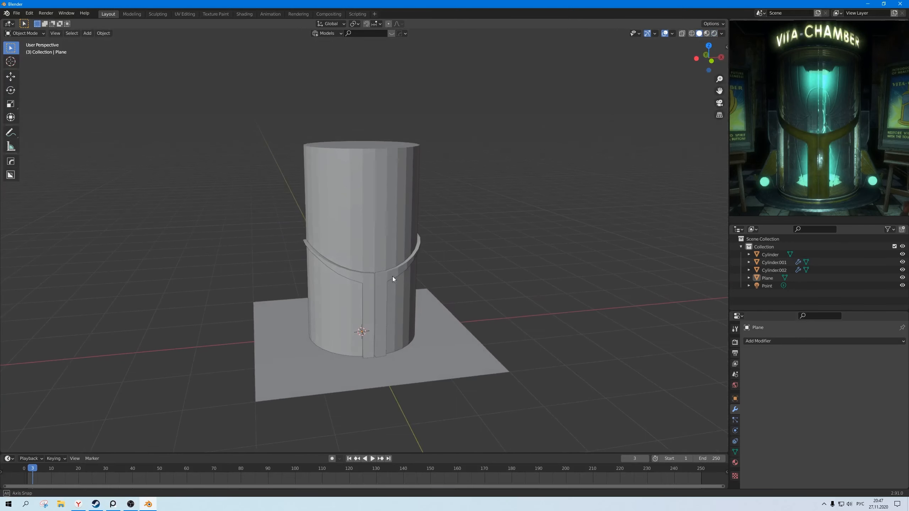
- Duplicate the glass cylinder in place and open the copy for mesh editing with X-Ray enabled
left_click(394, 325)
middle_click_drag(393, 324, 390, 303, "shift")
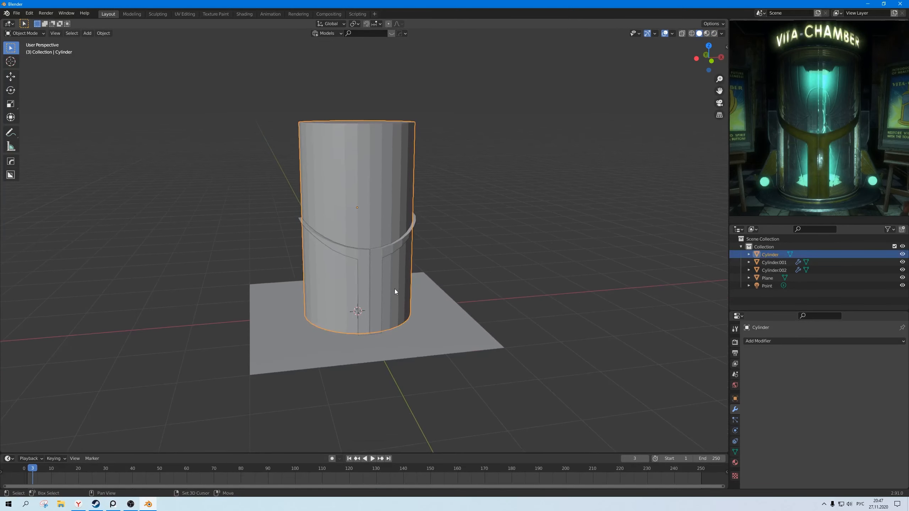
key("shift+d")
right_click(394, 289)
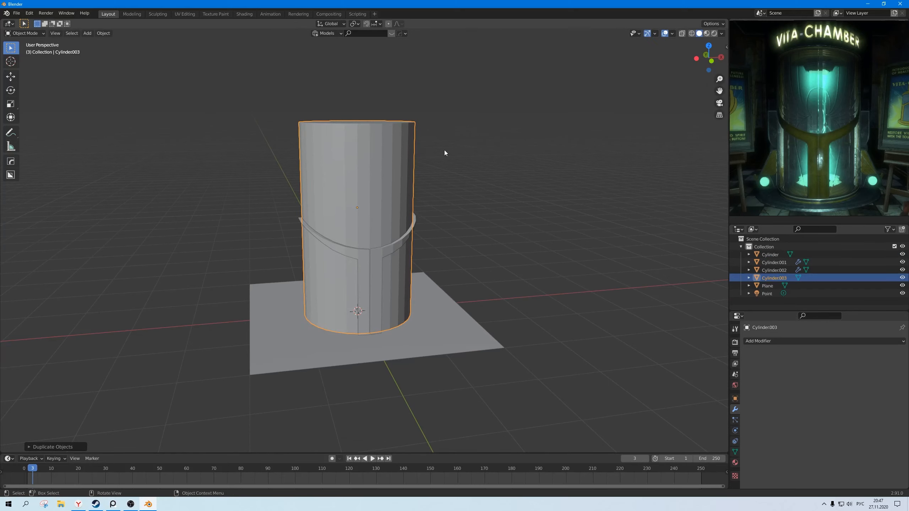
scroll(446, 190, "up", 2)
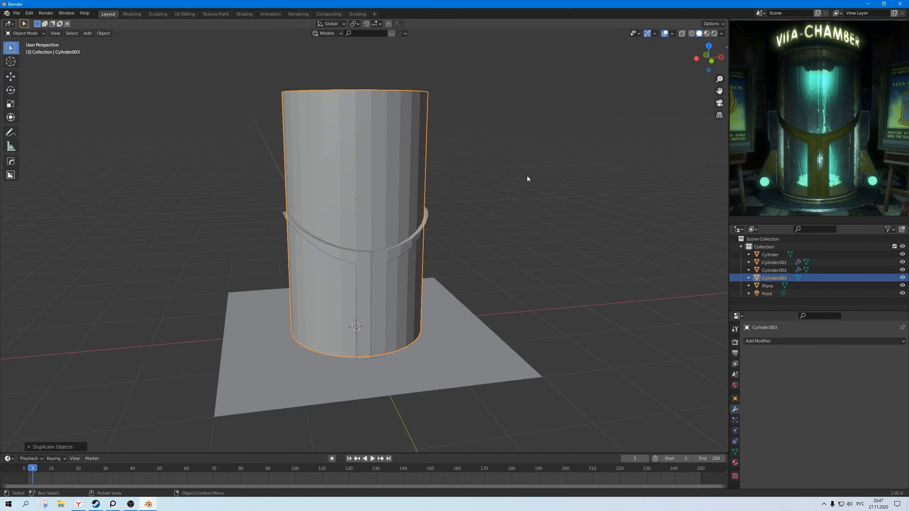
key("Tab")
key("alt+z")
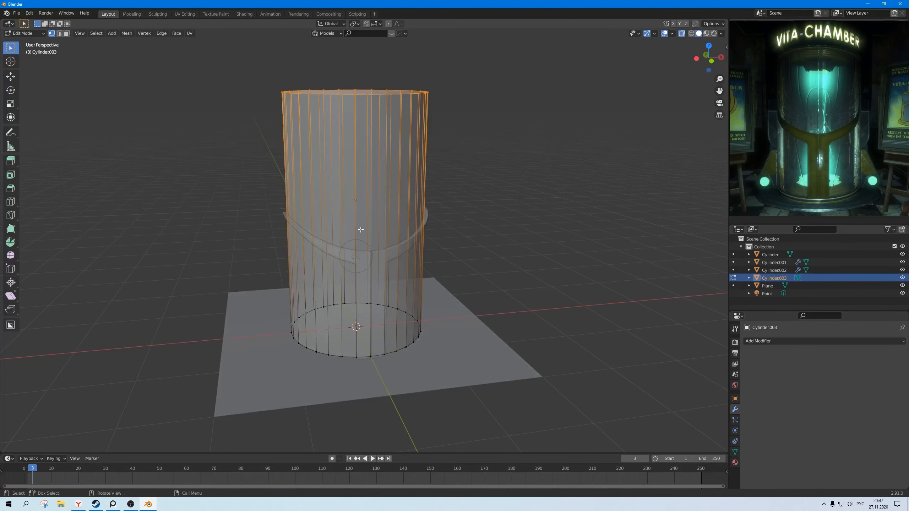
- Try a loop cut on the duplicated cylinder, and try deleting all of its edges
key("ctrl+r")
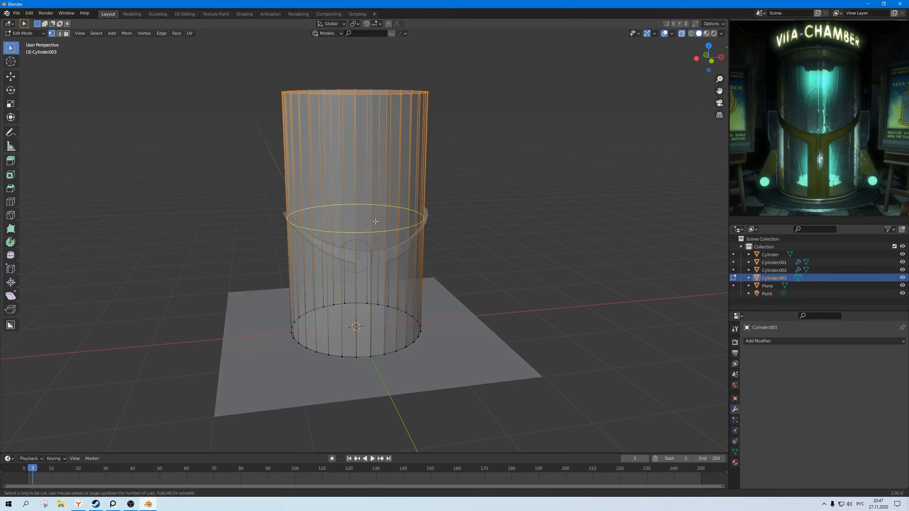
key("Escape")
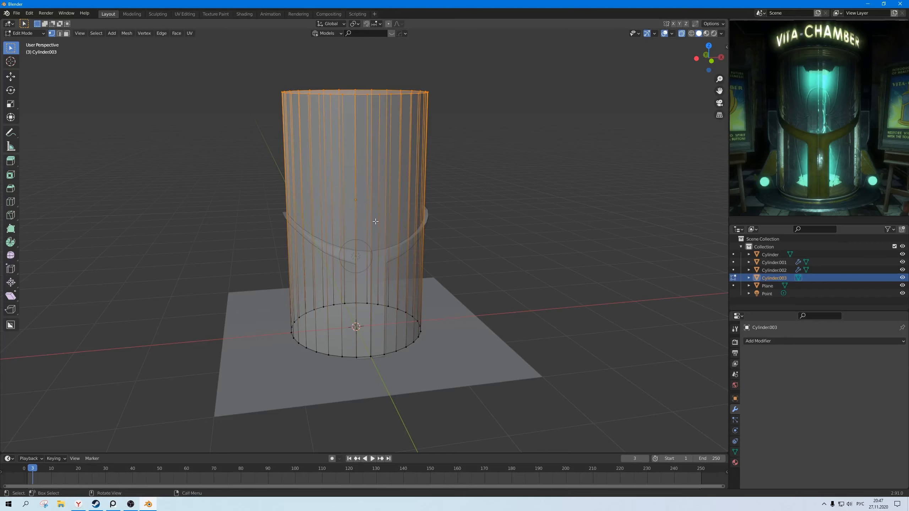
key("3")
key("a")
key("x")
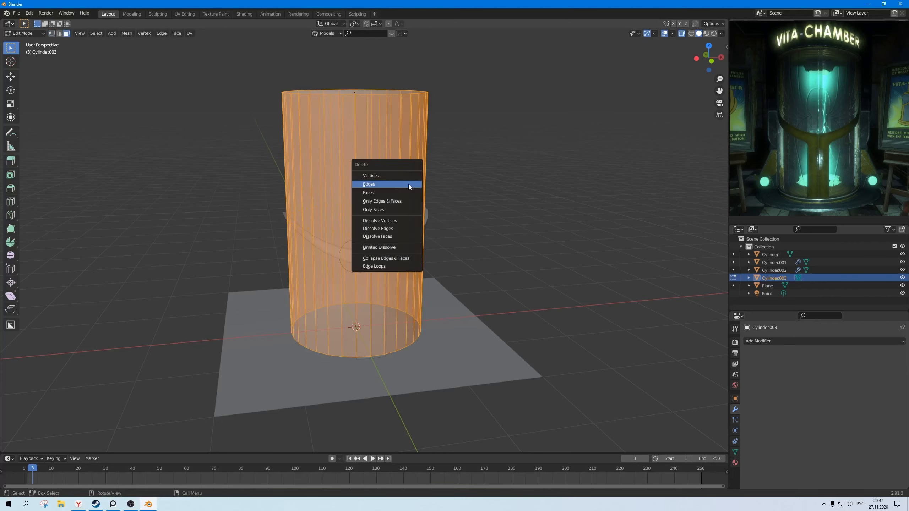
left_click(408, 183)
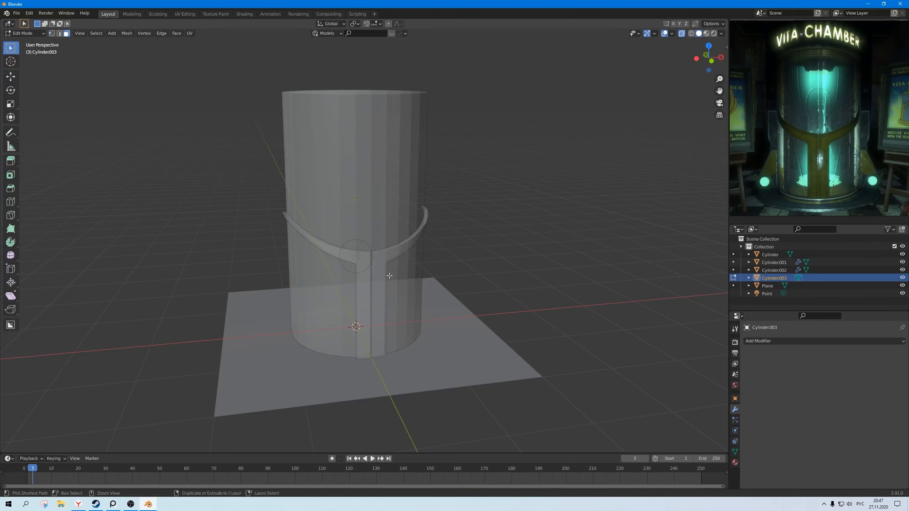
key("ctrl+z")
- Delete the vertical side edges of the duplicated cylinder, keeping only its top and bottom caps
key("2")
left_click_drag(460, 260, 213, 183)
key("x")
left_click(456, 191)
key("1")
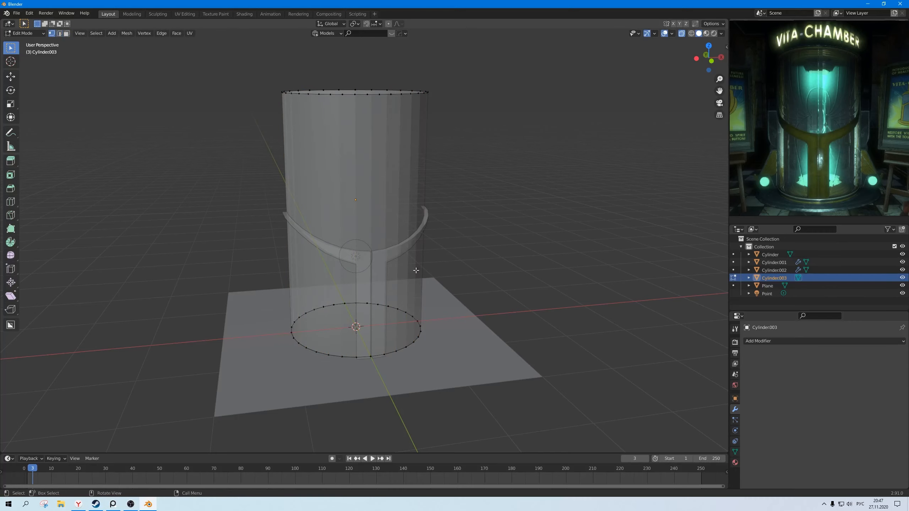
- Try extruding both caps about 0.07 m upward along Z
scroll(399, 235, "down", 1)
middle_click_drag(398, 235, 410, 178)
key("a")
scroll(400, 242, "up", 1)
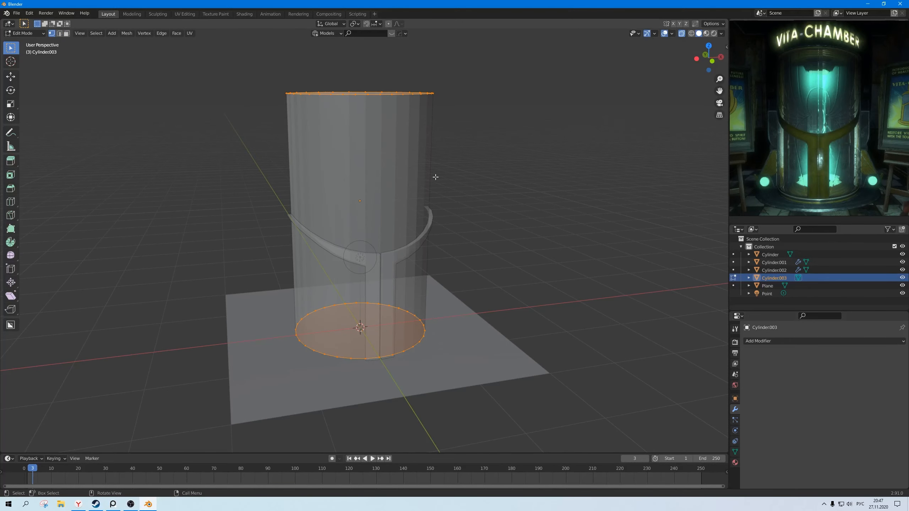
middle_click_drag(470, 390, 376, 328)
scroll(385, 329, "up", 2)
key("e")
key("z")
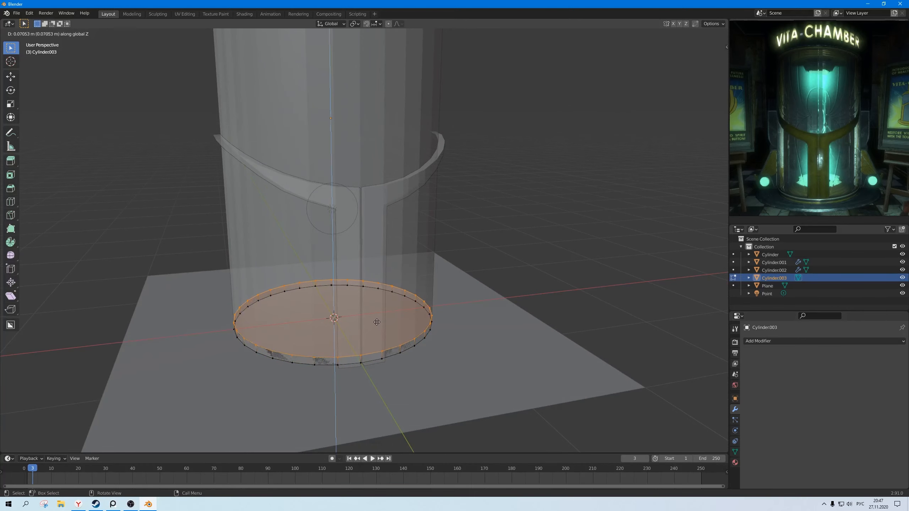
left_click(376, 322)
scroll(376, 319, "down", 5)
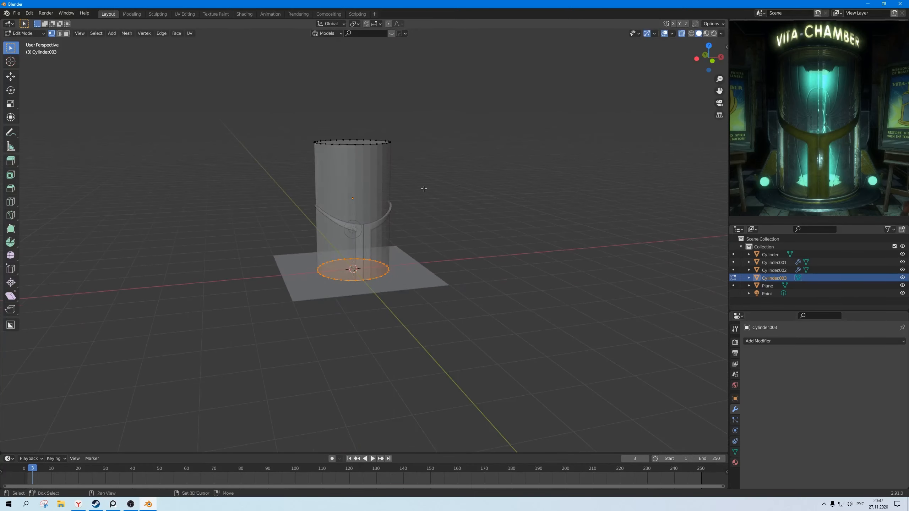
- Extrude both caps towards each other by scaling them to about 0.976 along Z, and select the whole mesh
scroll(405, 187, "up", 3)
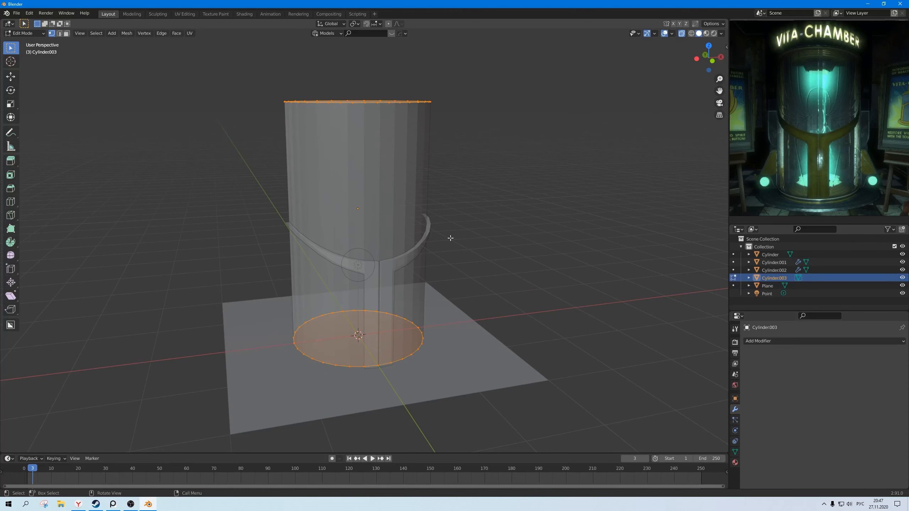
key("s")
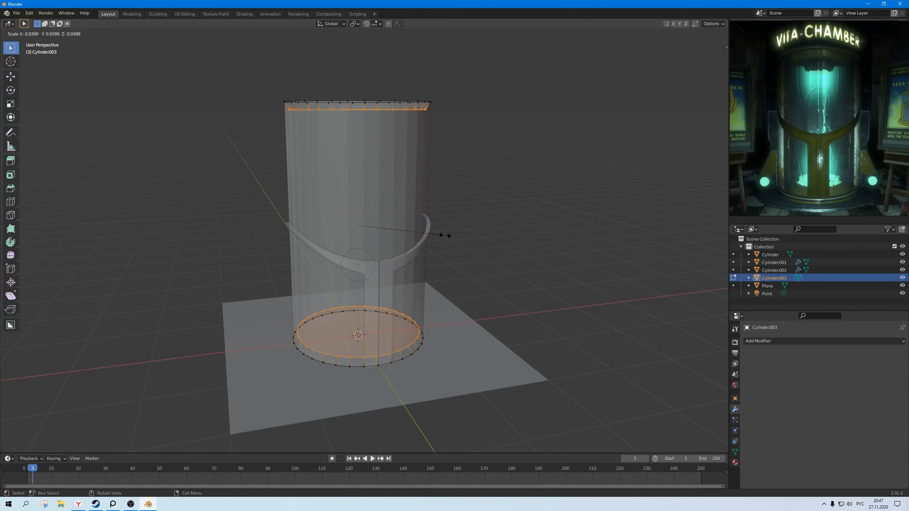
key("z")
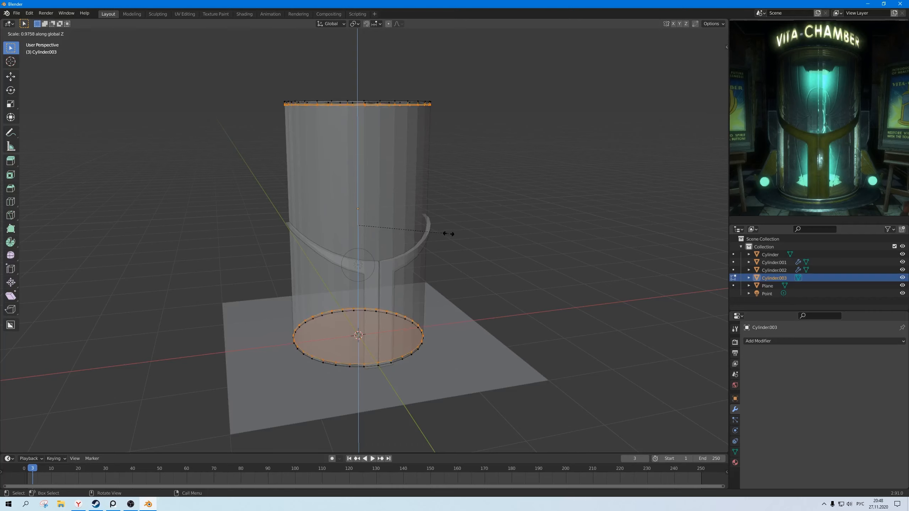
left_click(449, 234)
key("a")
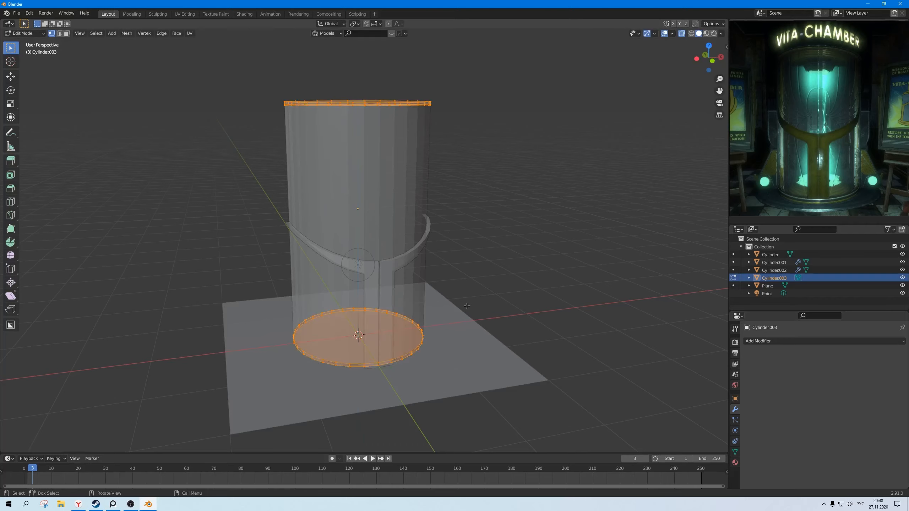
- Delete only the large flat disc faces of both caps on the duplicated cylinder, keeping their thin outer rings
key("3")
left_click_drag(367, 345, 351, 327)
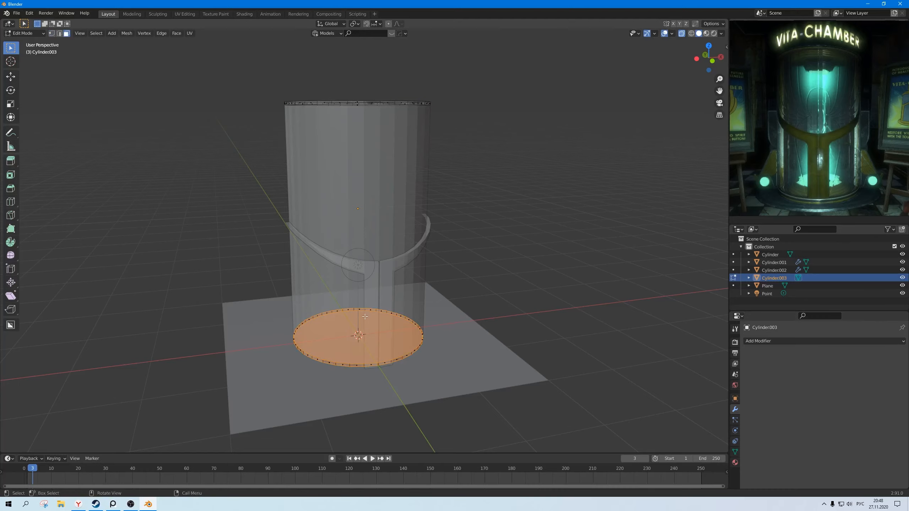
middle_click_drag(351, 322, 347, 352)
left_click_drag(359, 193, 349, 182, "shift")
key("x")
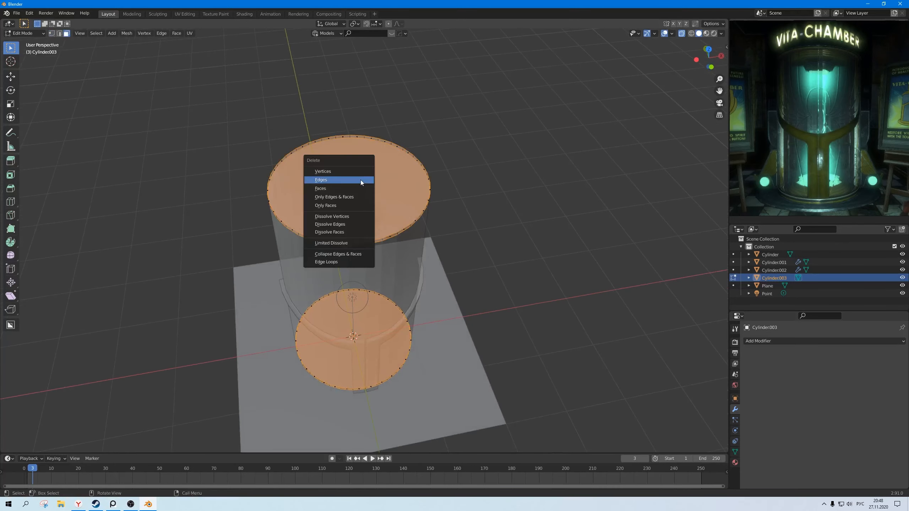
left_click(349, 208)
middle_click_drag(380, 249, 388, 222)
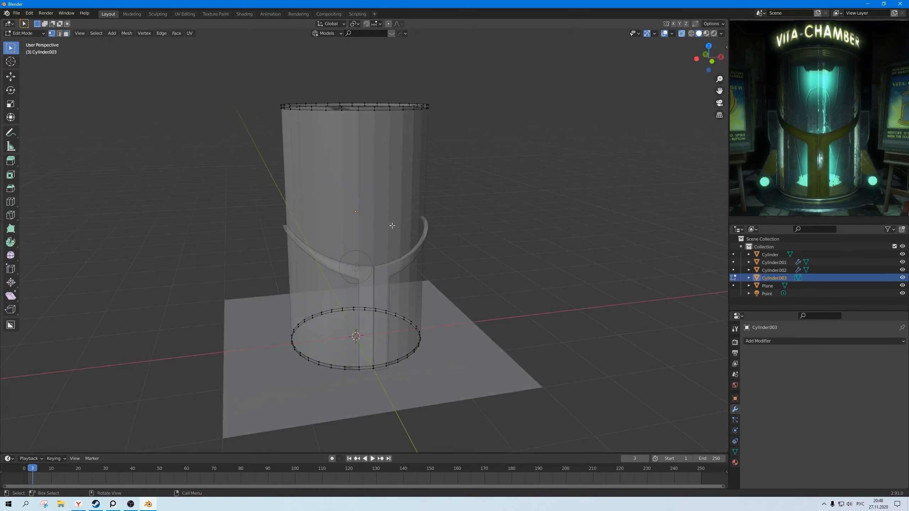
- Try extruding the faces of both rings inward by scaling them to about 0.96
key("a")
scroll(437, 282, "up", 1)
key("alt+e")
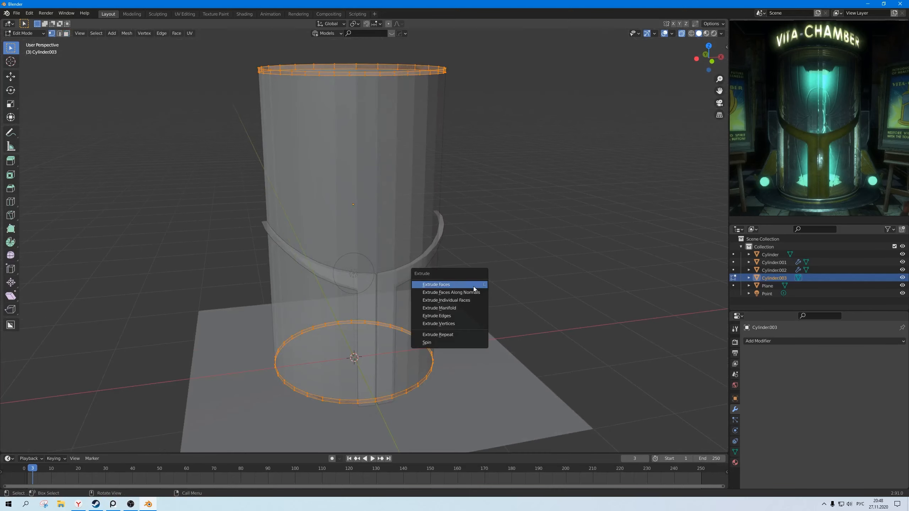
left_click(473, 287)
key("s")
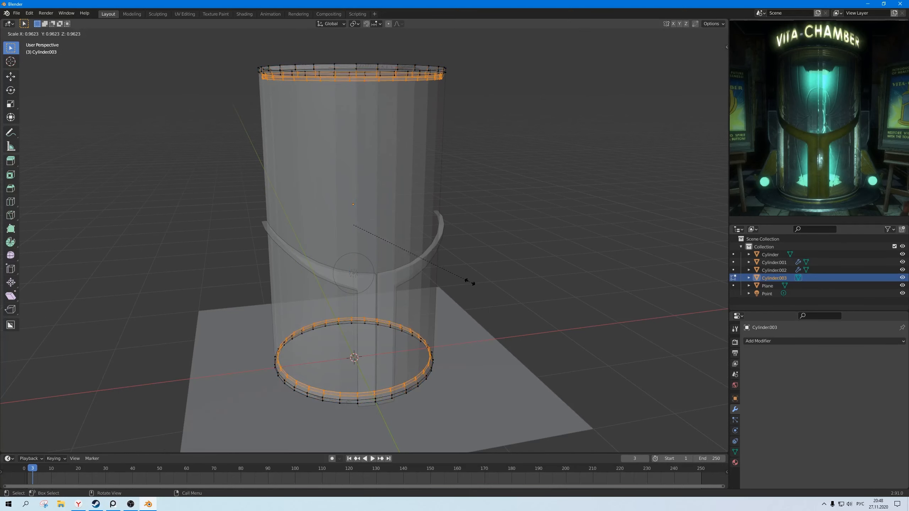
left_click(465, 283)
middle_click_drag(454, 274, 453, 280)
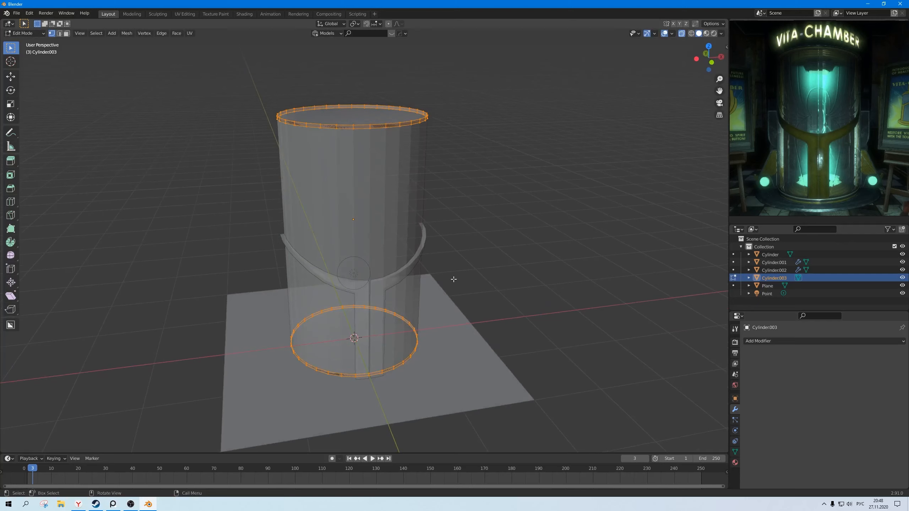
key("alt+e")
left_click(454, 279)
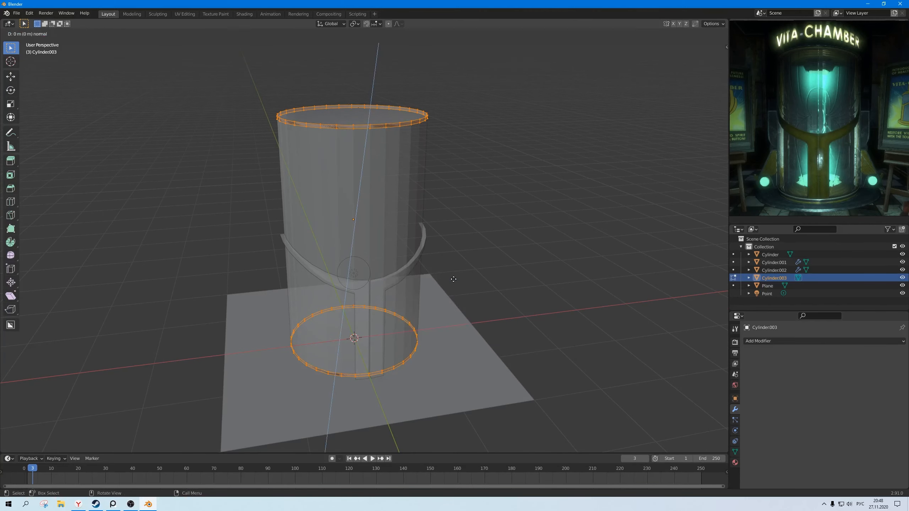
key("z")
key("Escape")
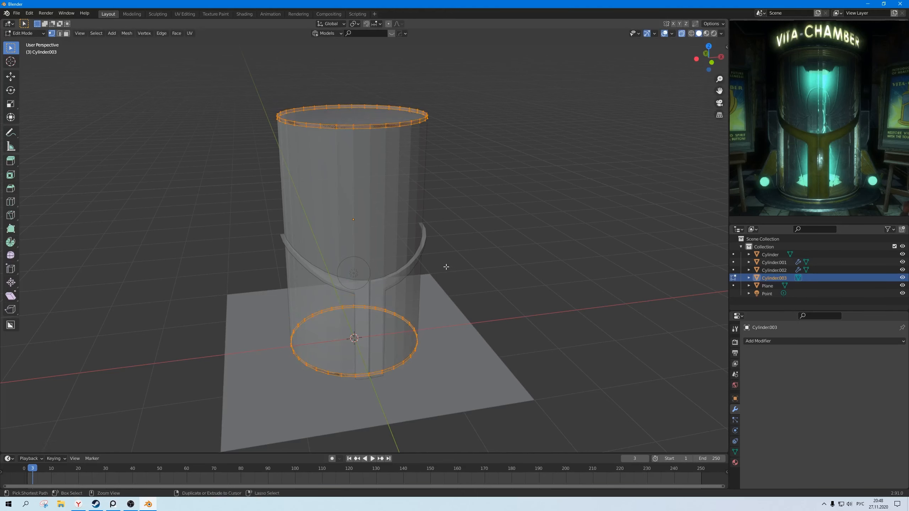
- Extrude the faces of both rings along their normals by about 0.04 m, towards the inside
key("alt+e")
left_click(448, 275)
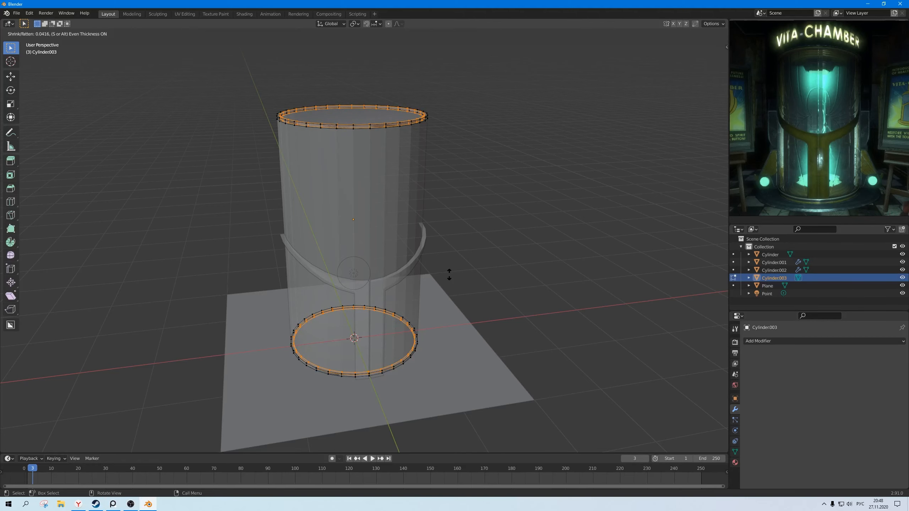
left_click(449, 275)
- Widen both rings by scaling them to about 1.04 with Z locked
scroll(357, 331, "up", 5)
middle_click_drag(344, 337, 379, 332)
left_click(358, 327, "alt")
scroll(367, 331, "down", 4)
scroll(371, 329, "up", 4)
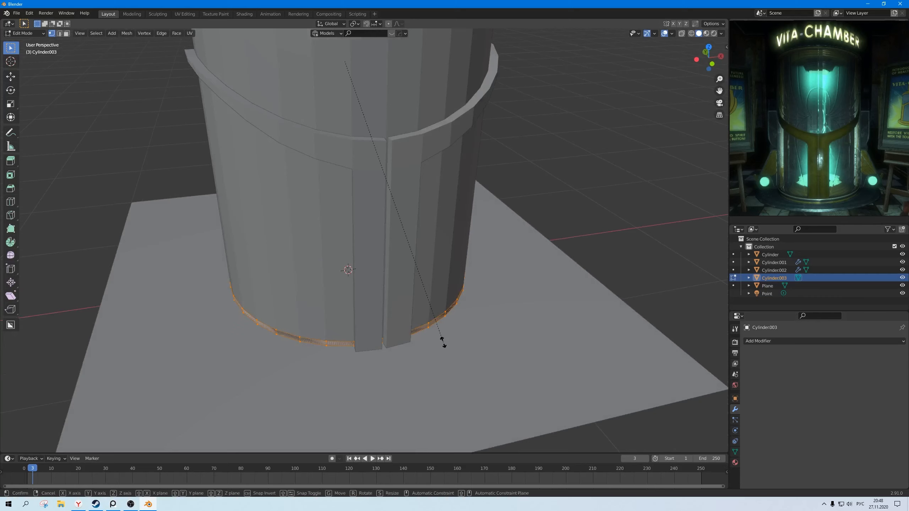
key("s")
key("shift+z")
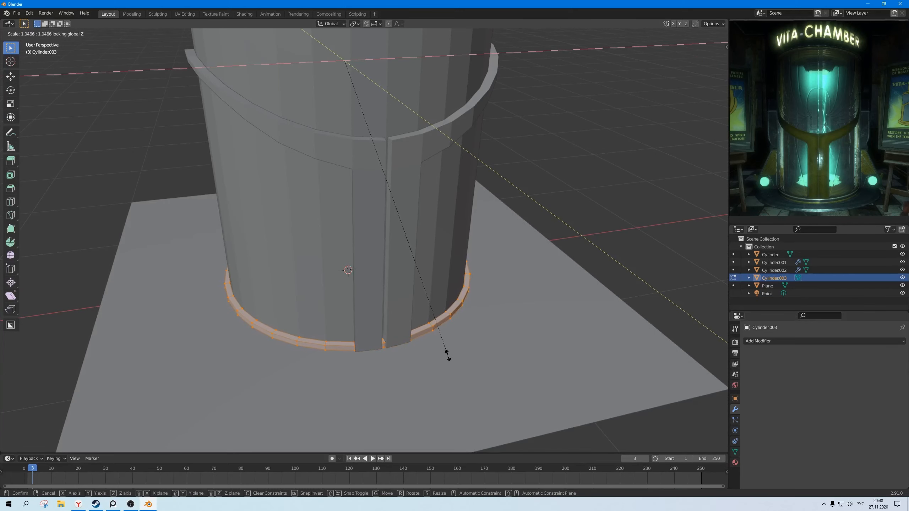
left_click(445, 354)
key("Tab")
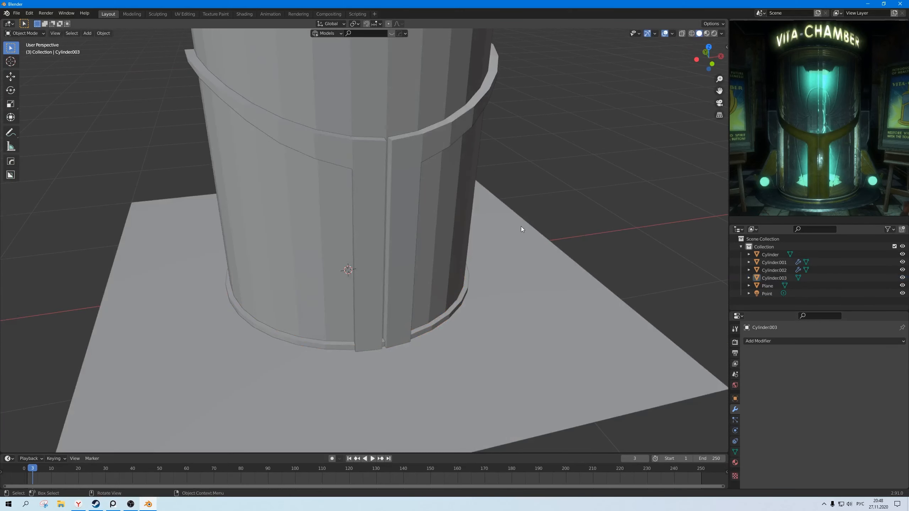
- Check the chamber base in the reference image and scale both rings outward slightly more with Z locked
key("Tab")
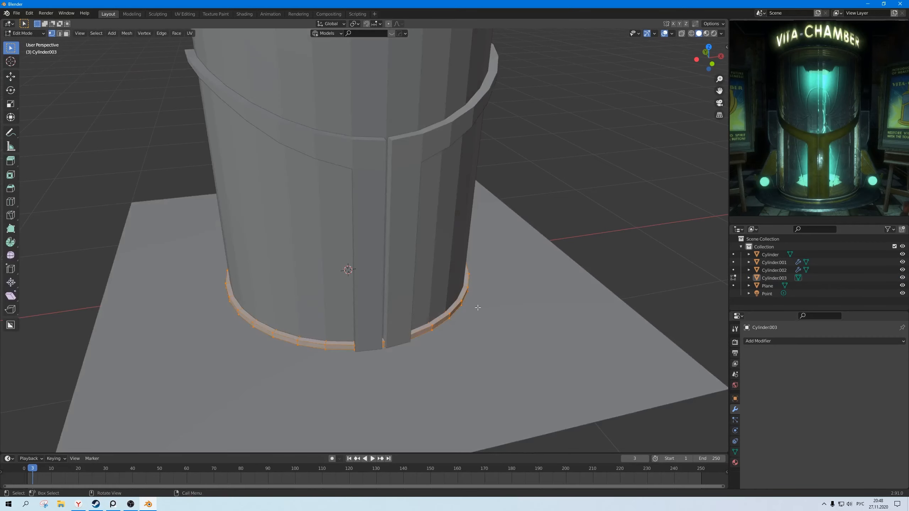
key("s")
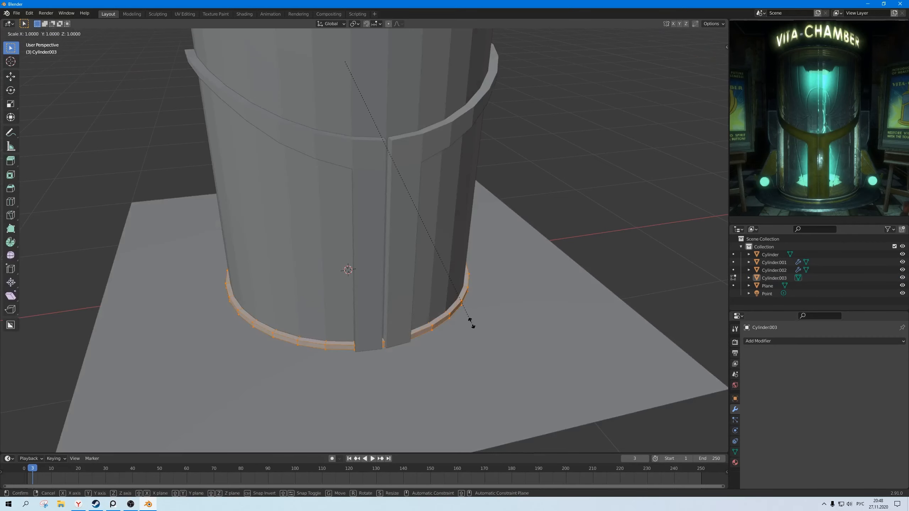
right_click(471, 323)
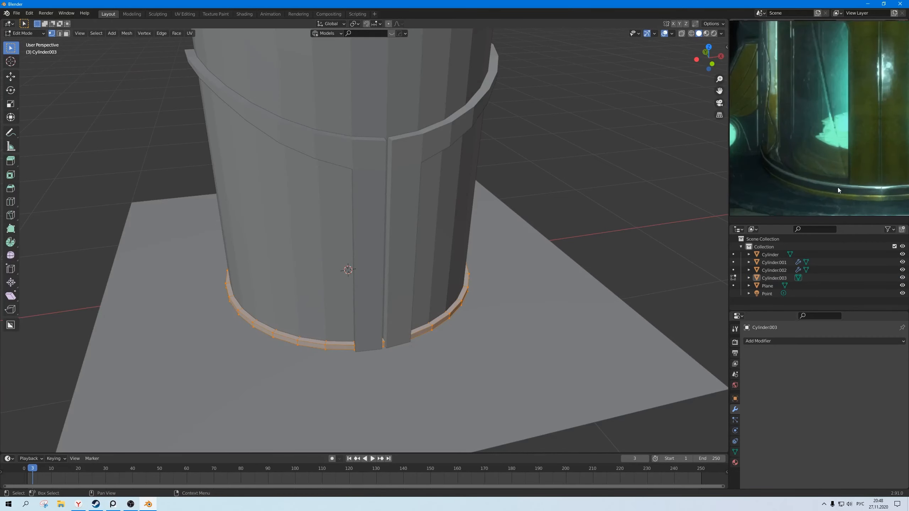
middle_click_drag(416, 355, 494, 344)
key("s")
key("shift+z")
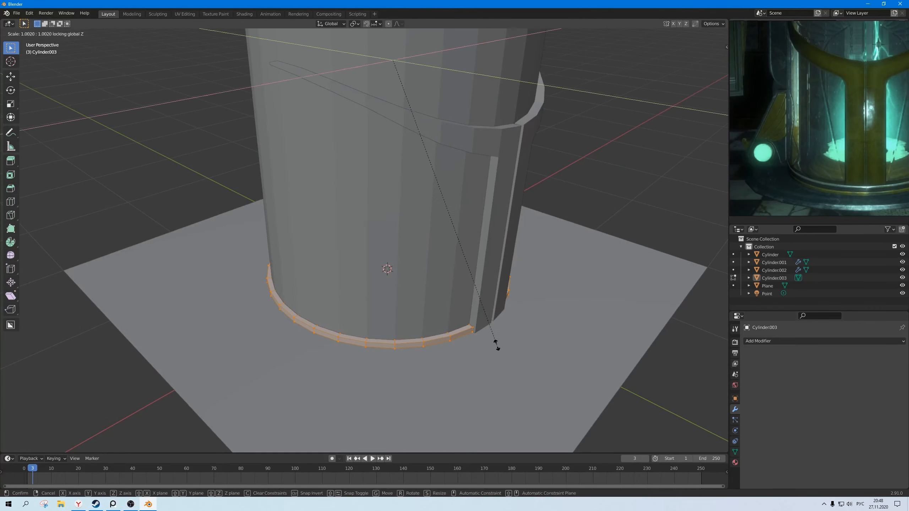
left_click(500, 348)
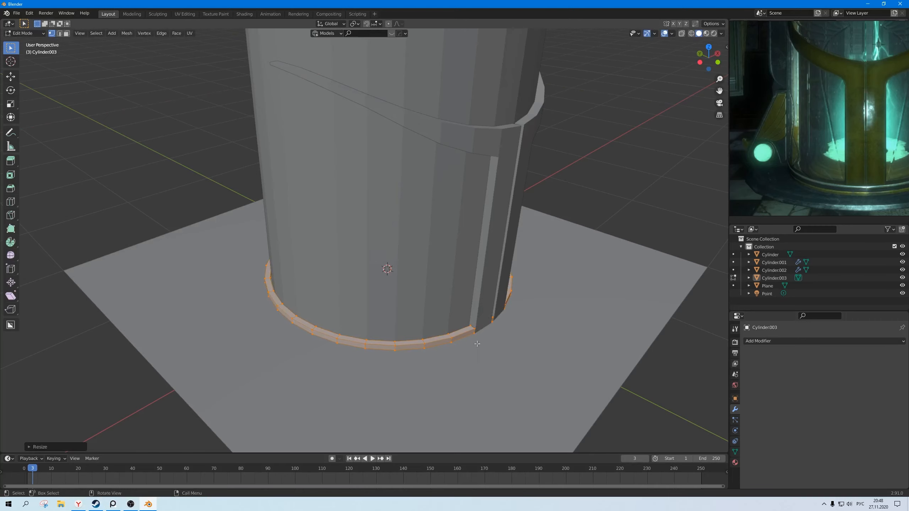
- Select the inner edge loops of the rings and scale them inward to about 0.98 with Z locked
key("alt+z")
scroll(453, 332, "down", 2)
middle_click_drag(453, 331, 448, 330)
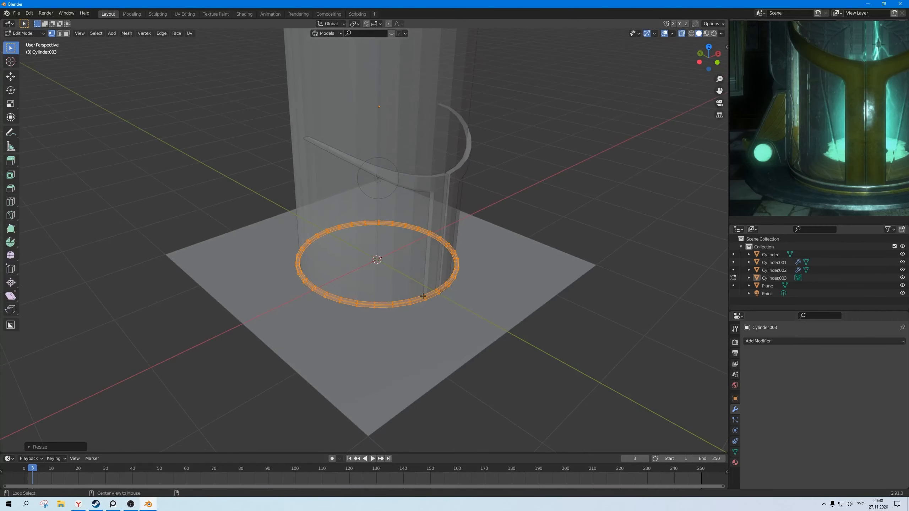
left_click(420, 299, "alt")
middle_click_drag(420, 299, 445, 215)
left_click(399, 184, "alt+shift")
left_click(402, 188, "alt+shift")
scroll(446, 215, "up", 3)
middle_click_drag(453, 394, 435, 309, "shift")
key("alt+z")
key("s")
key("shift+z")
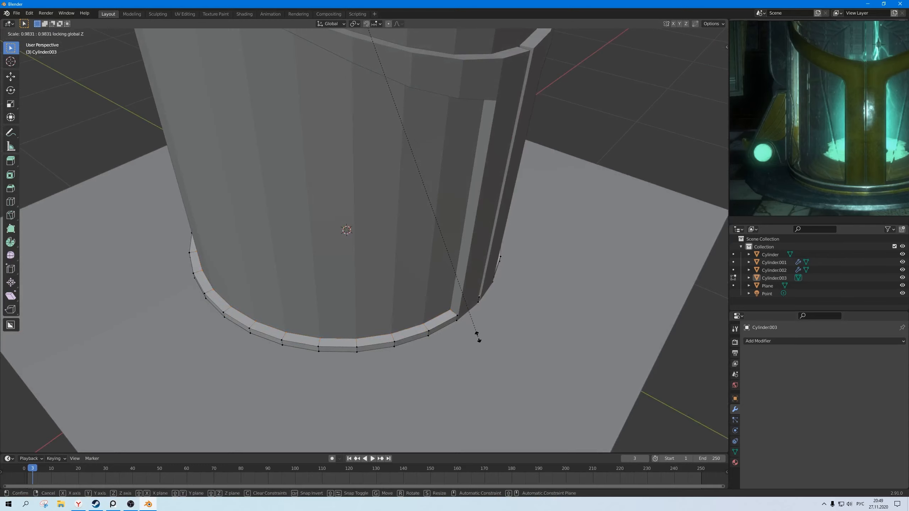
left_click(477, 337)
key("Tab")
- Raise the bottom vertices of both Y-band halves along Z to the top of the base ring, working in the front view
scroll(465, 332, "down", 2)
middle_click_drag(458, 327, 398, 257)
scroll(415, 283, "up", 1)
left_click(398, 253)
left_click(375, 231, "shift")
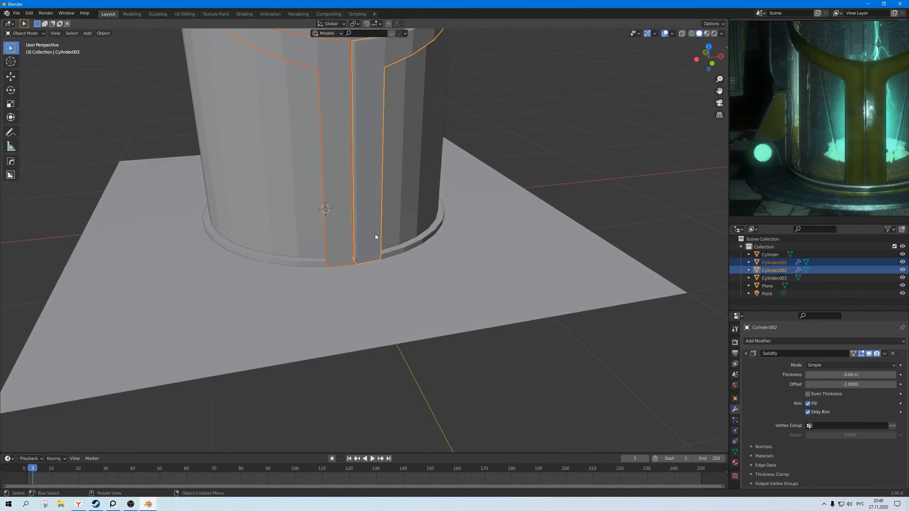
key("alt+z")
key("Tab")
scroll(396, 287, "up", 1)
mouse_move(397, 288)
middle_mouse_down()
mouse_move(380, 280)
mouse_move(400, 283)
middle_mouse_up()
left_click_drag(402, 276, 259, 198)
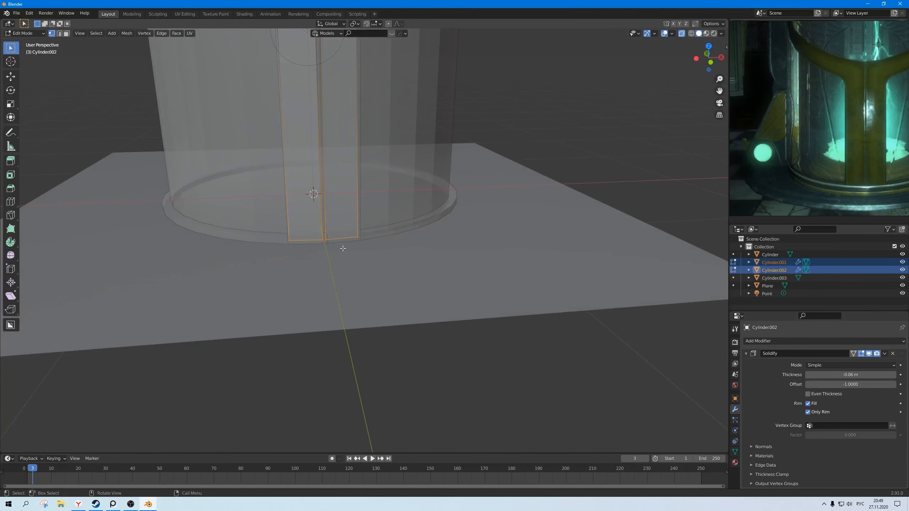
key("KP_1")
scroll(400, 309, "up", 4)
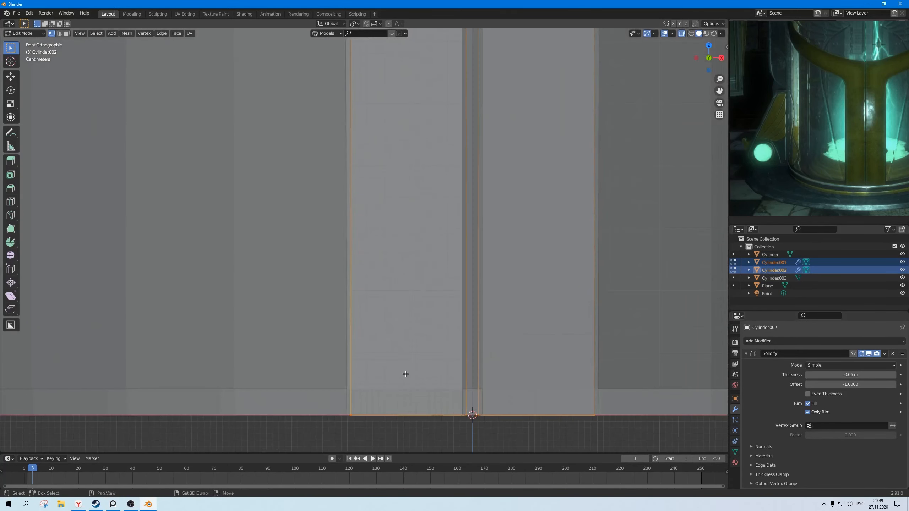
middle_click_drag(406, 374, 348, 206, "shift")
scroll(347, 206, "up", 4)
key("g")
key("z")
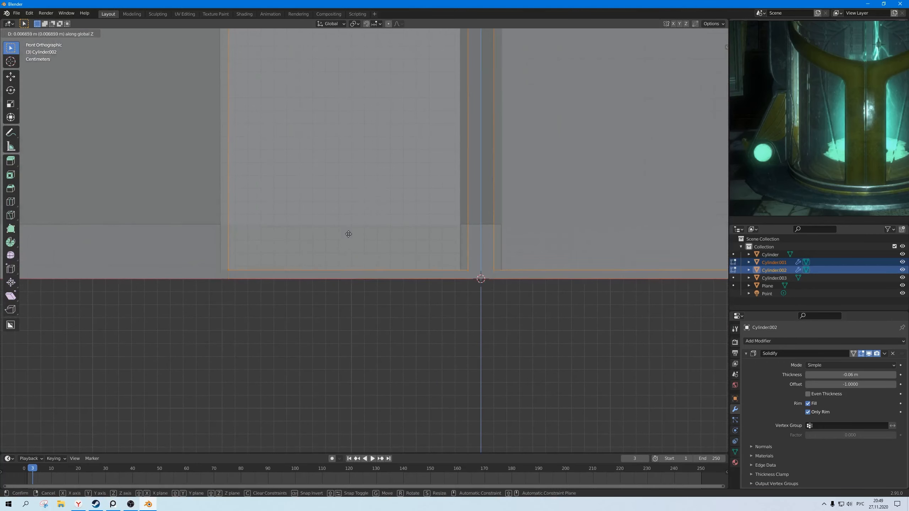
left_click(345, 193)
scroll(335, 247, "down", 7)
key("Tab")
scroll(339, 281, "down", 3)
left_click(336, 289)
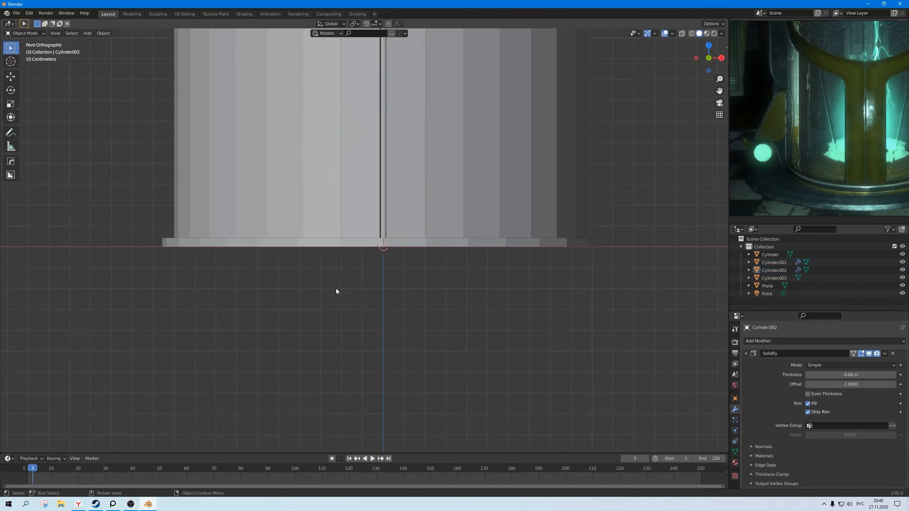
- Examine the whole model from several distances and compare its proportions with the Vita-Chamber reference image
middle_click_drag(335, 289, 355, 232)
scroll(360, 267, "down", 7)
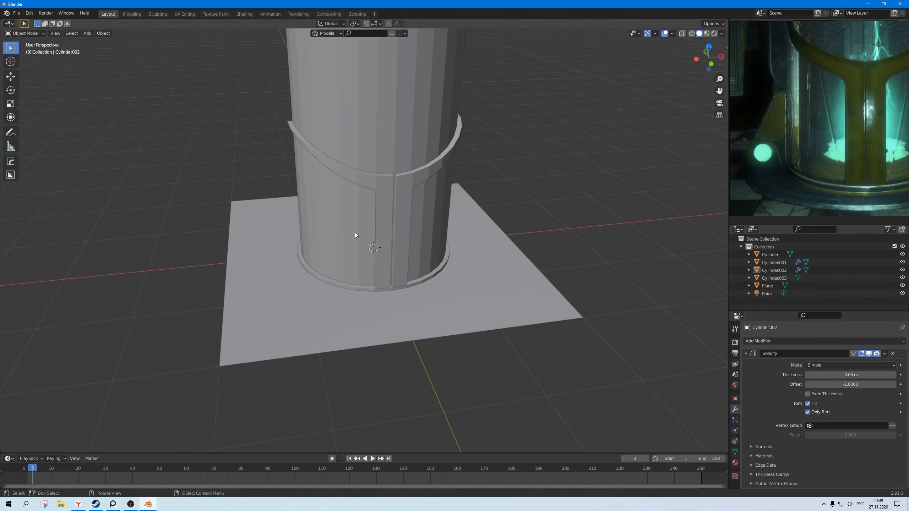
scroll(355, 235, "down", 2)
middle_click_drag(355, 235, 371, 269)
scroll(780, 119, "down", 4)
middle_click_drag(813, 117, 801, 168)
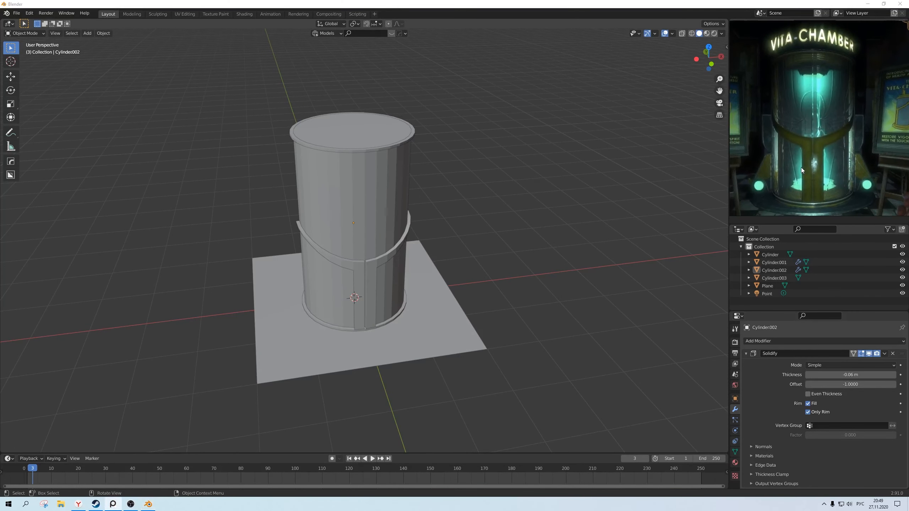
scroll(801, 166, "up", 2)
scroll(797, 168, "down", 2)
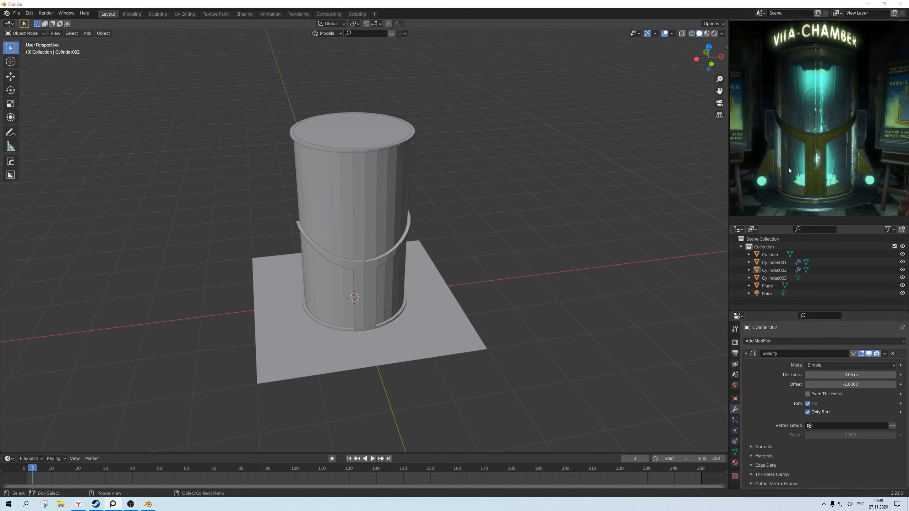
scroll(398, 246, "up", 3)
scroll(423, 249, "down", 3)
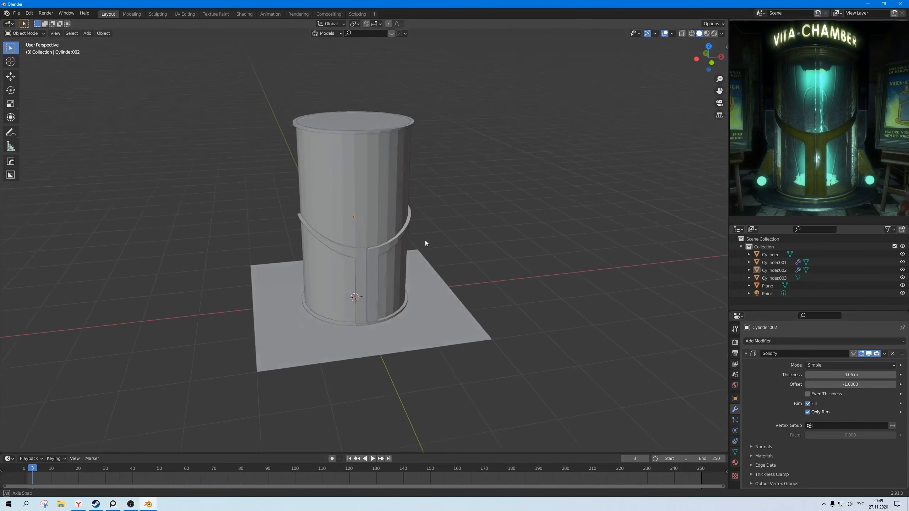
scroll(425, 240, "up", 2)
- Preview the chamber in Rendered shading and return to Solid shading
key("z")
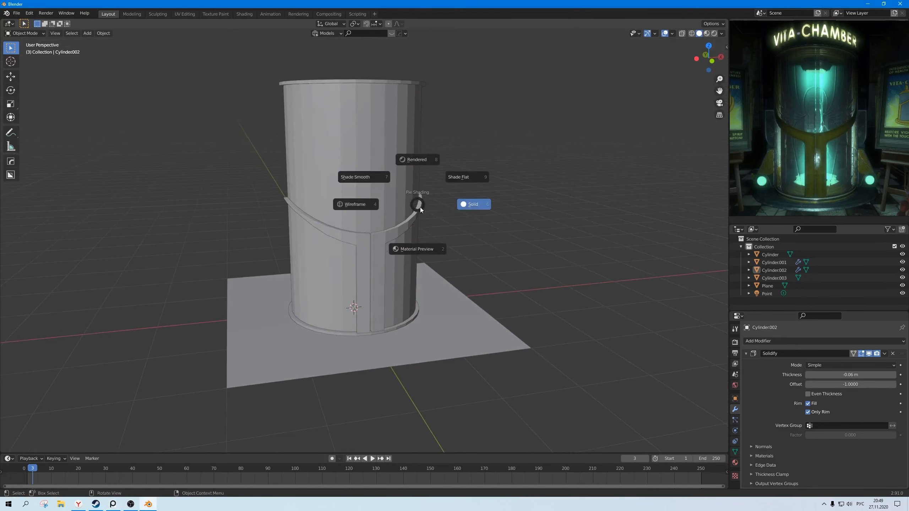
left_click(425, 144)
scroll(410, 220, "down", 2)
mouse_move(410, 220)
middle_mouse_down()
mouse_move(427, 215)
mouse_move(386, 229)
mouse_move(408, 211)
mouse_move(419, 220)
middle_mouse_up()
key("z")
left_click(449, 215)
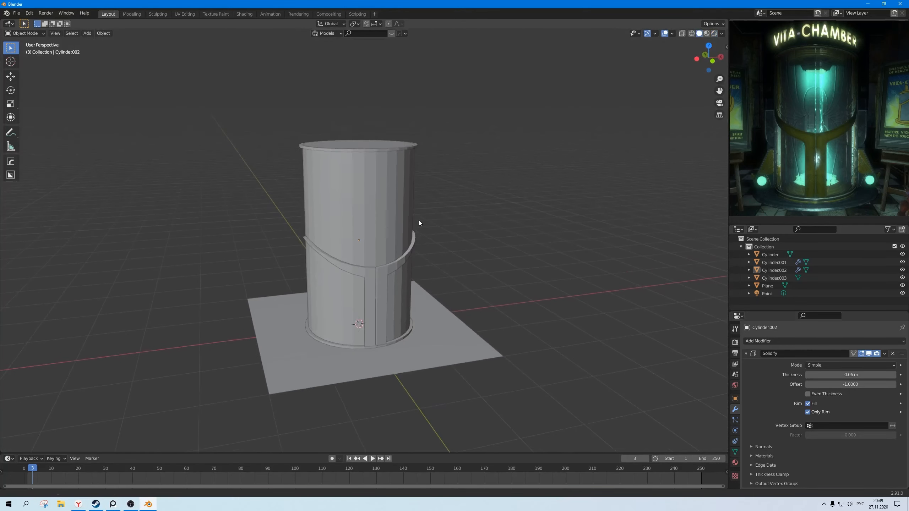
- Remove the existing material slot from the top and bottom rings object and inspect it in Rendered shading
scroll(419, 221, "up", 3)
middle_click_drag(419, 282, 392, 317)
left_click(393, 329)
scroll(393, 328, "up", 3)
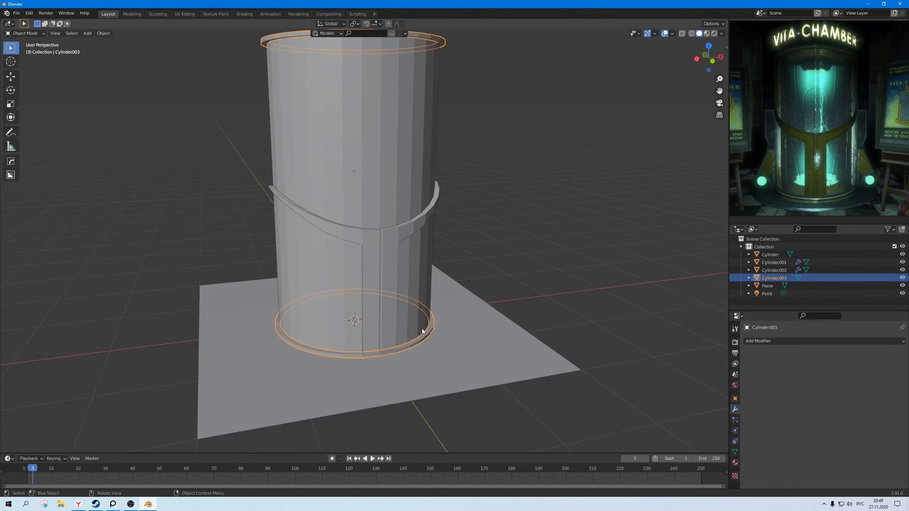
key("z")
left_click(429, 318)
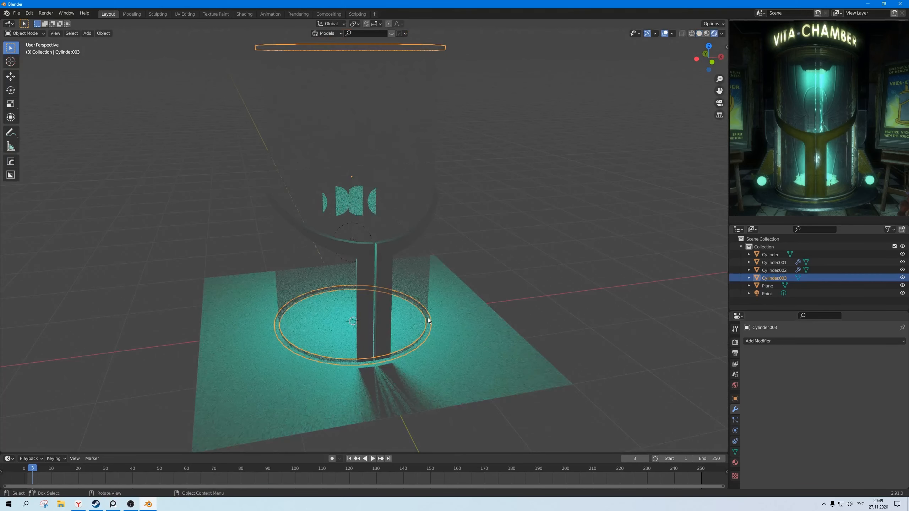
left_click(734, 462)
left_click(902, 349)
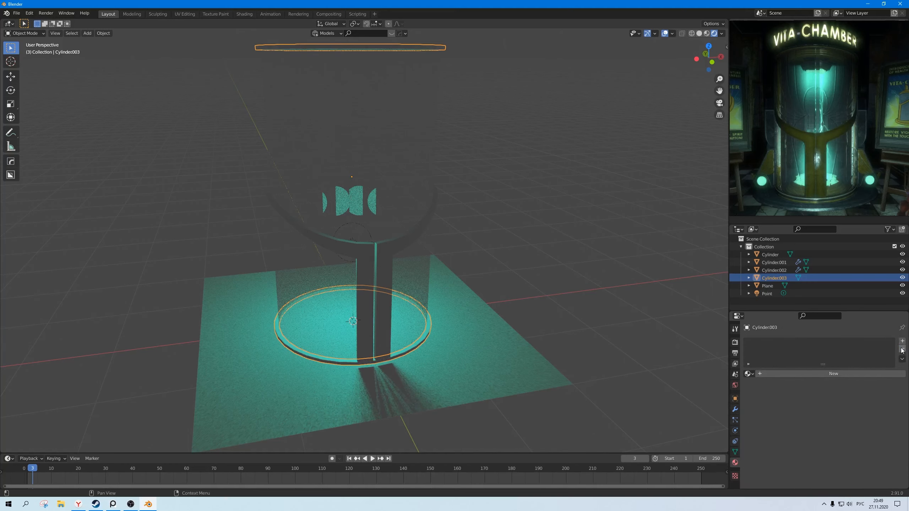
left_click(549, 278)
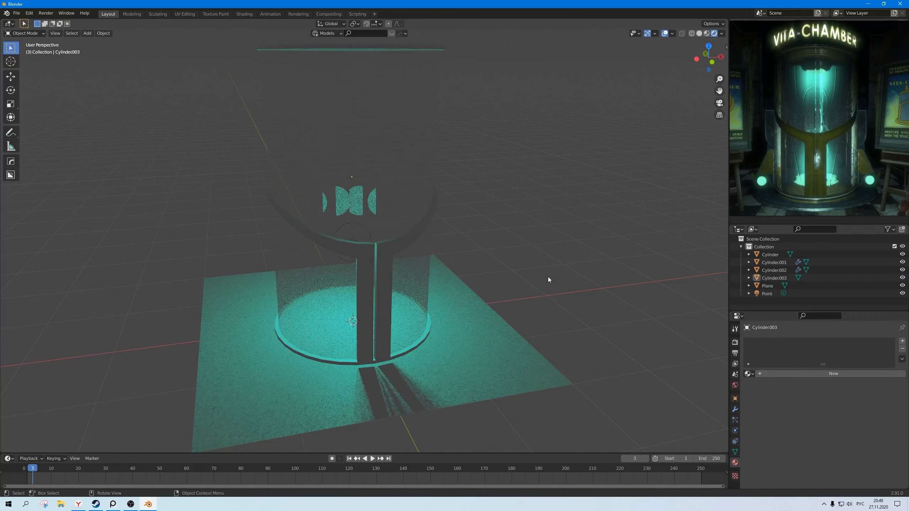
middle_click_drag(549, 277, 452, 257)
scroll(447, 269, "down", 2)
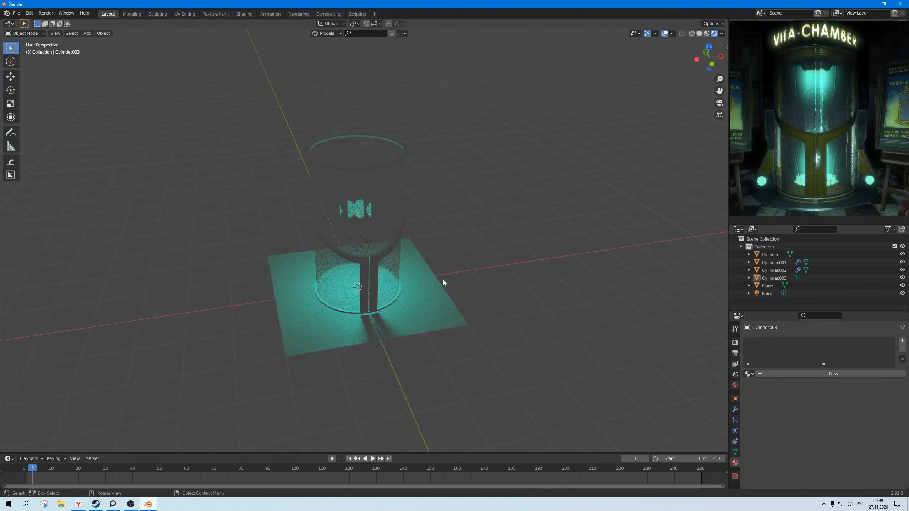
- Scale the outer face loops of the bottom and top rings slightly outward in X and Y, keeping their height
left_click(380, 307)
middle_click_drag(394, 322, 397, 293)
scroll(398, 304, "up", 3)
key("Tab")
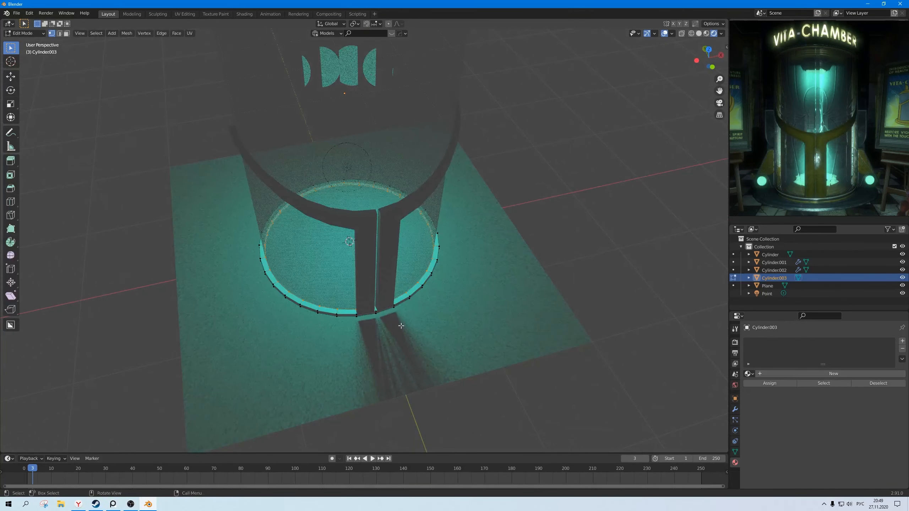
scroll(401, 325, "up", 2)
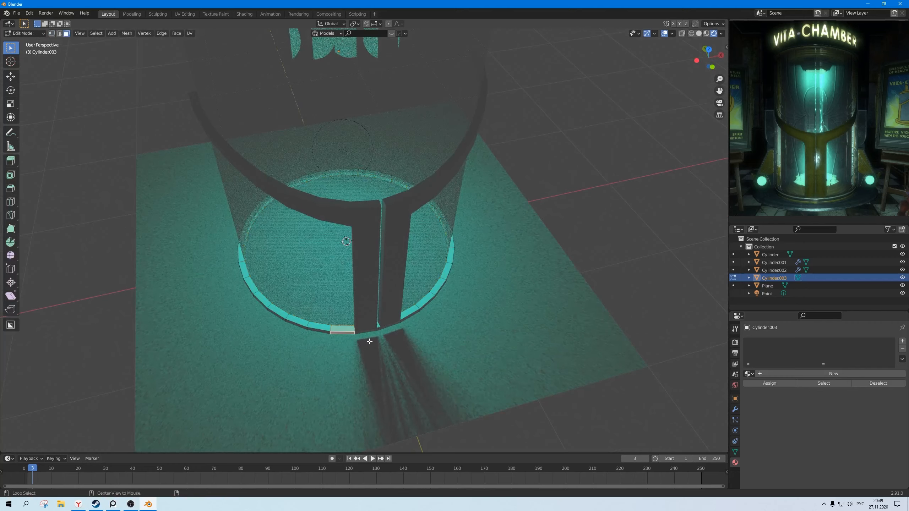
left_click(330, 333, "alt")
scroll(373, 183, "down", 2)
middle_click_drag(374, 182, 375, 174)
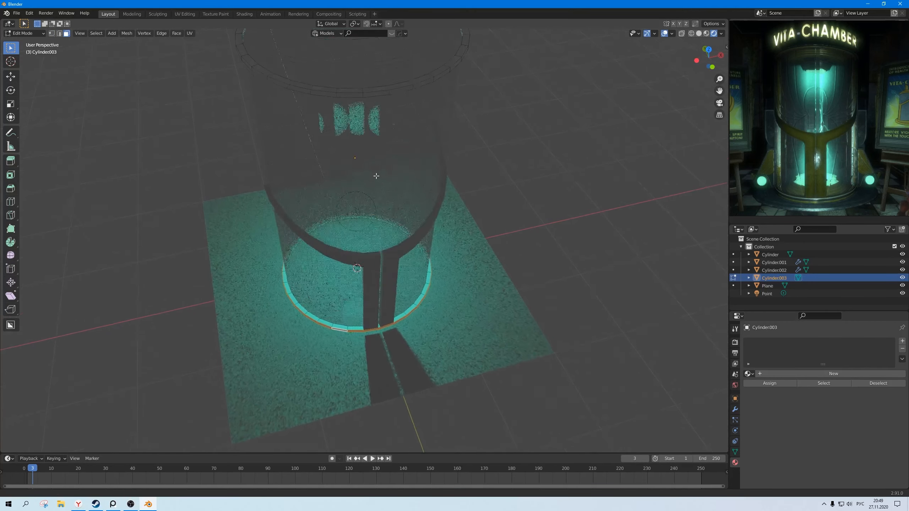
left_click(365, 101, "alt+shift")
scroll(415, 319, "up", 4)
key("s")
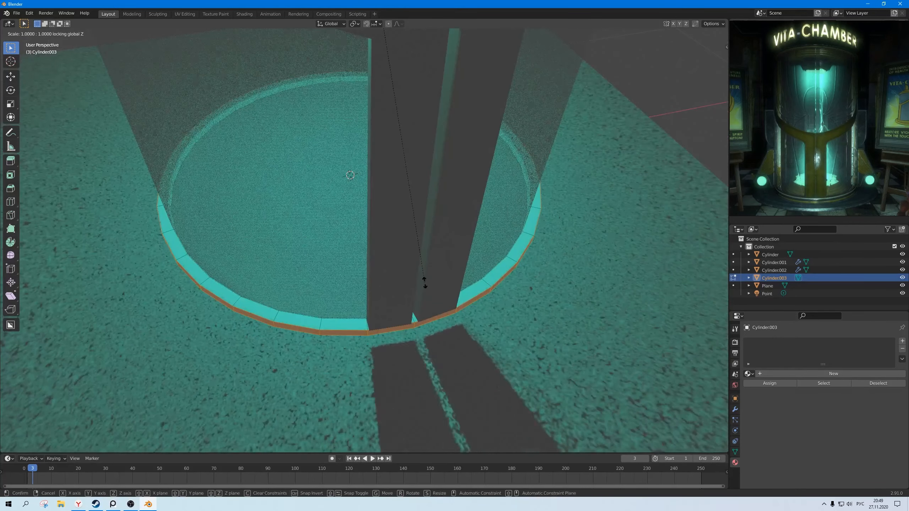
key("shift+z")
left_click(427, 292)
key("Tab")
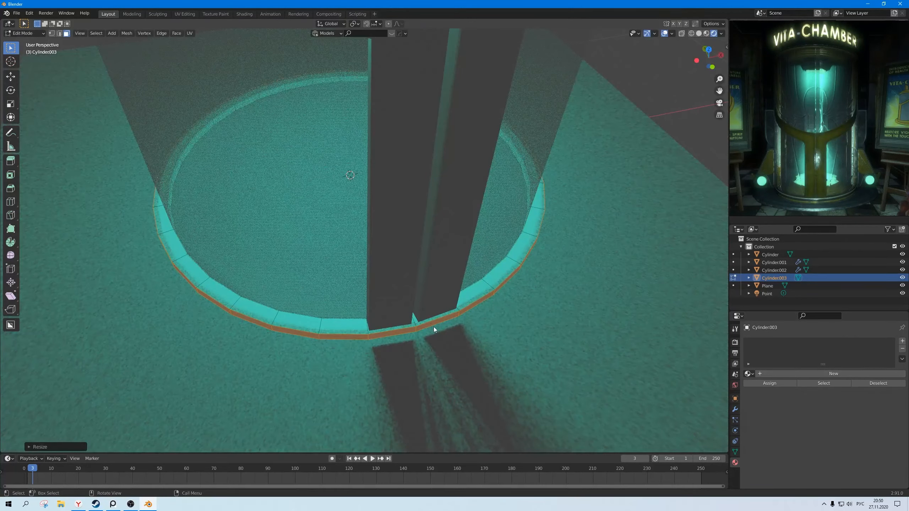
- Duplicate the top and bottom rings object in place
scroll(433, 327, "down", 6)
middle_click_drag(475, 241, 439, 281)
key("alt+Tab")
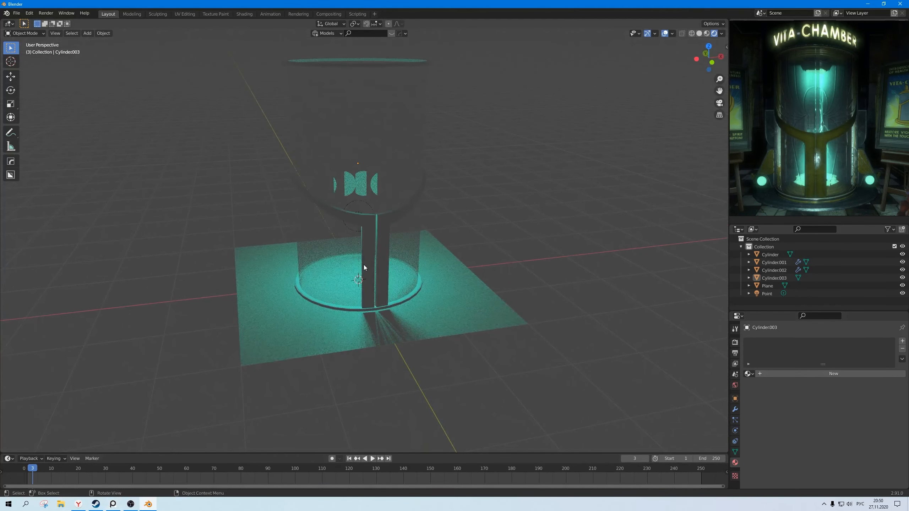
scroll(365, 265, "down", 2)
mouse_move(375, 295)
middle_mouse_down()
mouse_move(375, 285)
mouse_move(373, 300)
middle_mouse_up()
scroll(374, 301, "up", 1)
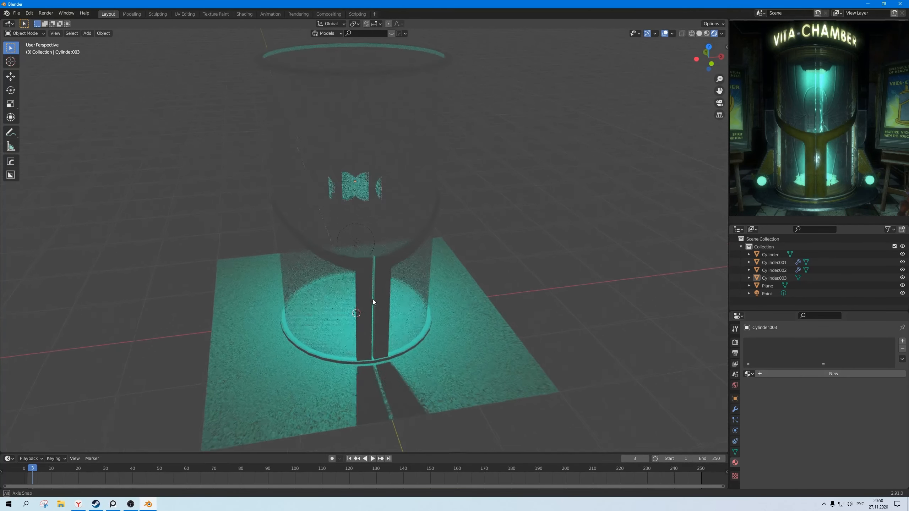
scroll(374, 298, "up", 2)
left_click(409, 345)
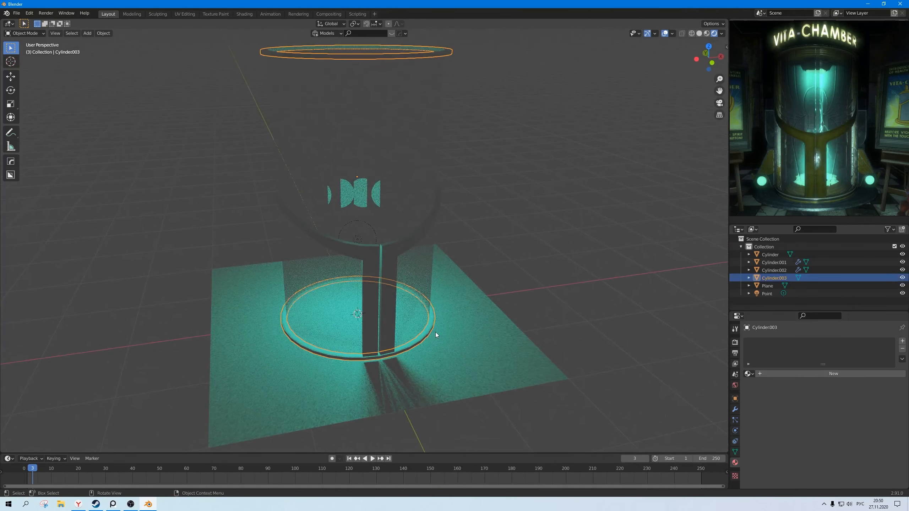
key("shift+d")
right_click(436, 332)
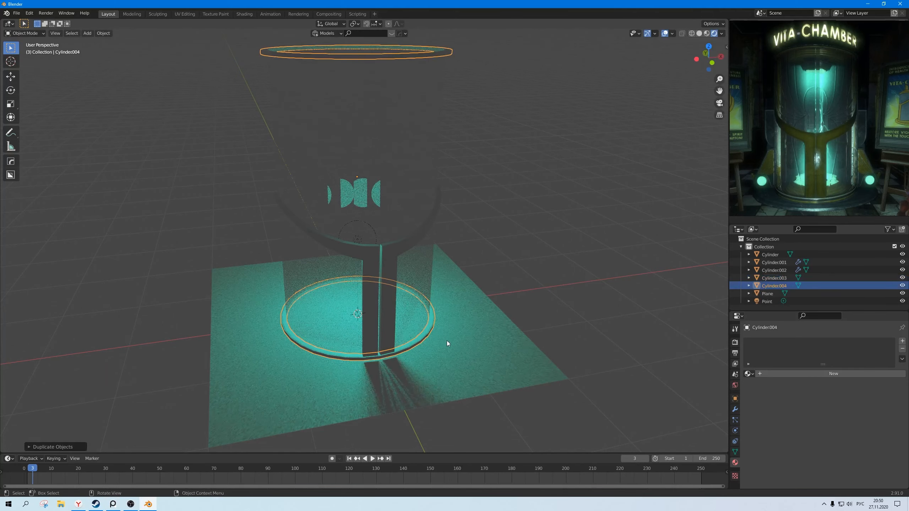
- Scale the duplicated rings' geometry to about 0.92 in X and Y so it sits inside the original rings
scroll(447, 341, "up", 1)
key("Tab")
scroll(446, 341, "down", 1)
scroll(447, 341, "up", 1)
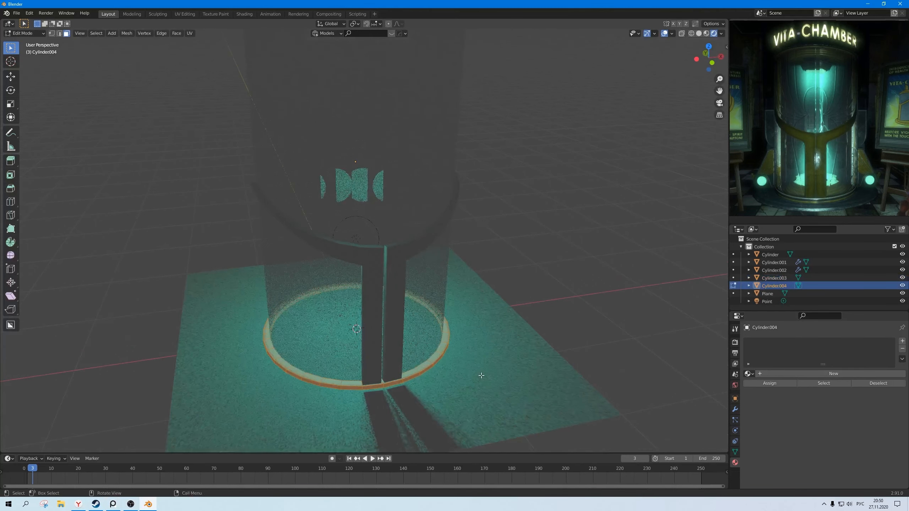
key("s")
key("shift+z")
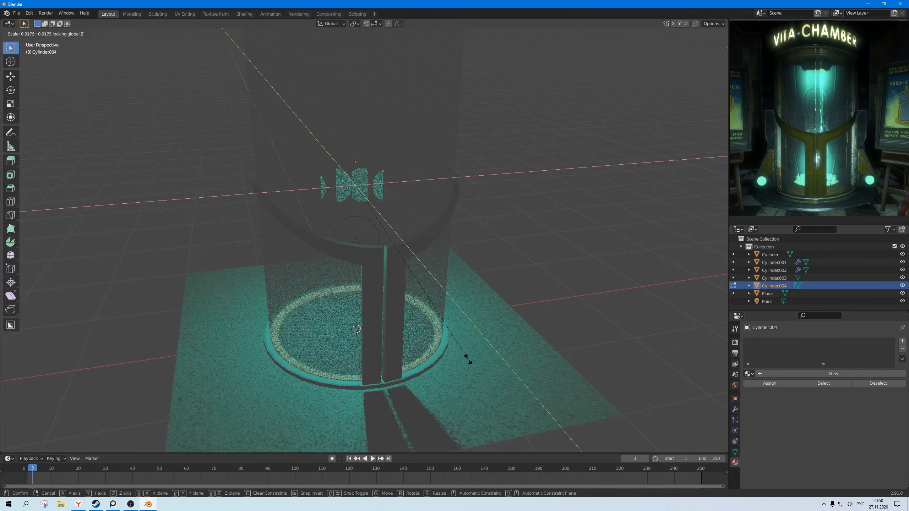
left_click(469, 360)
- Scale the inner edge loops of both duplicated rings inward in X and Y, leaving a small central opening
left_click(428, 347, "alt")
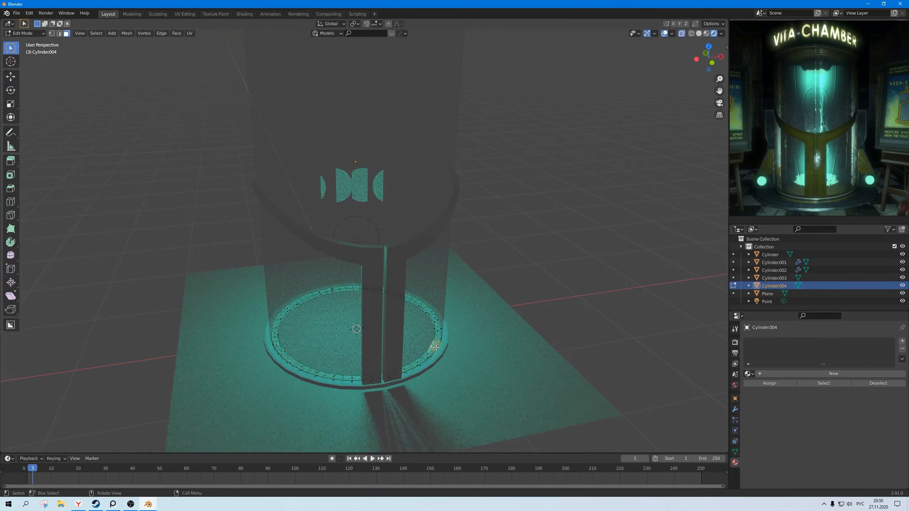
left_click(431, 342, "alt")
scroll(448, 351, "up", 6)
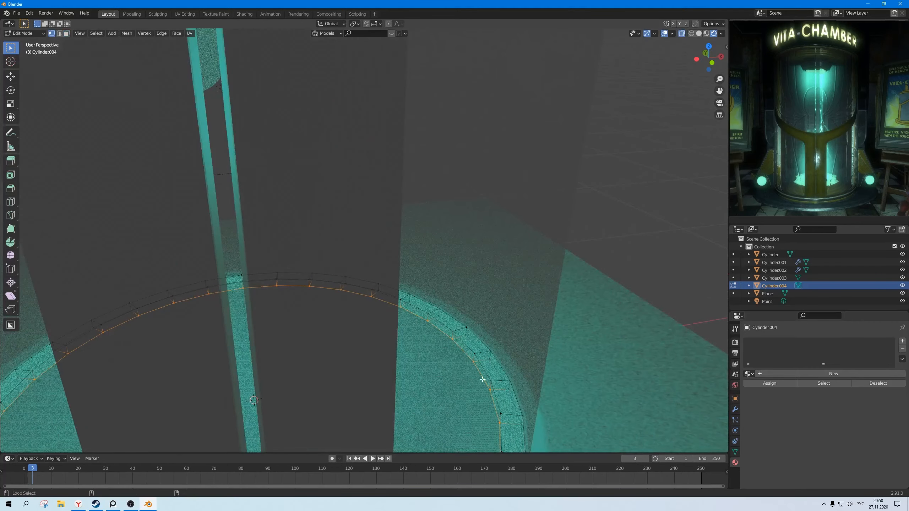
scroll(481, 364, "down", 8)
middle_click_drag(416, 223, 465, 210)
left_click(465, 210, "alt+shift")
left_click(463, 221, "alt+shift")
scroll(463, 229, "down", 5)
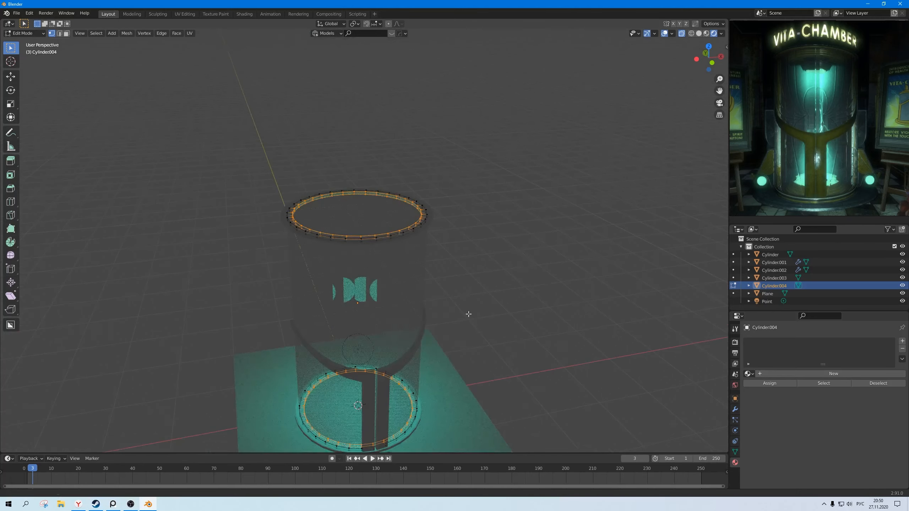
middle_click_drag(440, 440, 435, 338, "shift")
scroll(435, 337, "up", 3)
key("s")
key("shift+z")
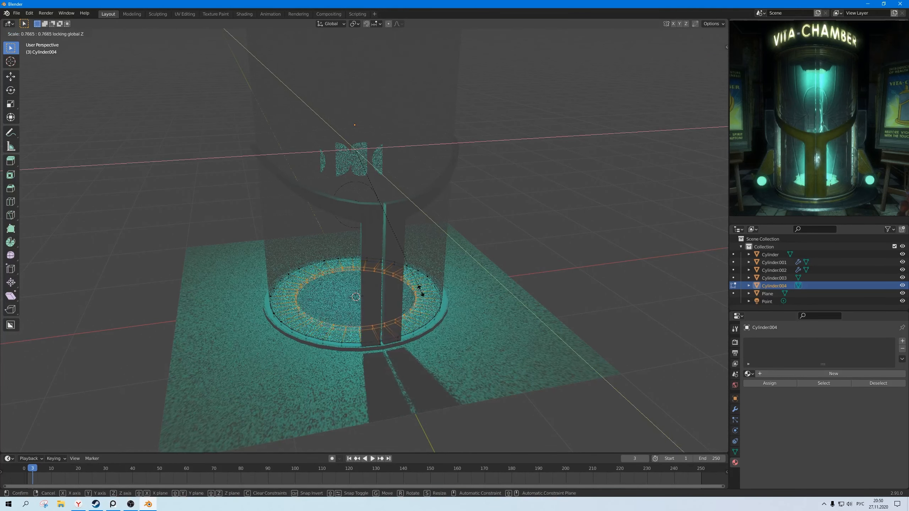
left_click(394, 246)
- Raise the selected inner edge loops of the duplicated rings about 0.12 m along Z
middle_click_drag(394, 246, 411, 335)
scroll(410, 334, "up", 2)
key("alt+z")
scroll(408, 322, "down", 1, "alt")
scroll(405, 315, "down", 3)
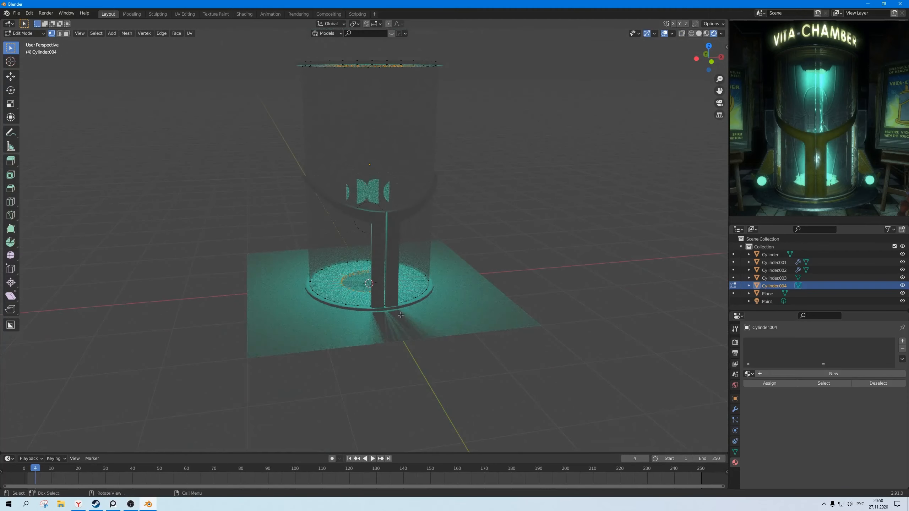
scroll(398, 305, "up", 2)
middle_click_drag(397, 302, 440, 363)
key("g")
key("z")
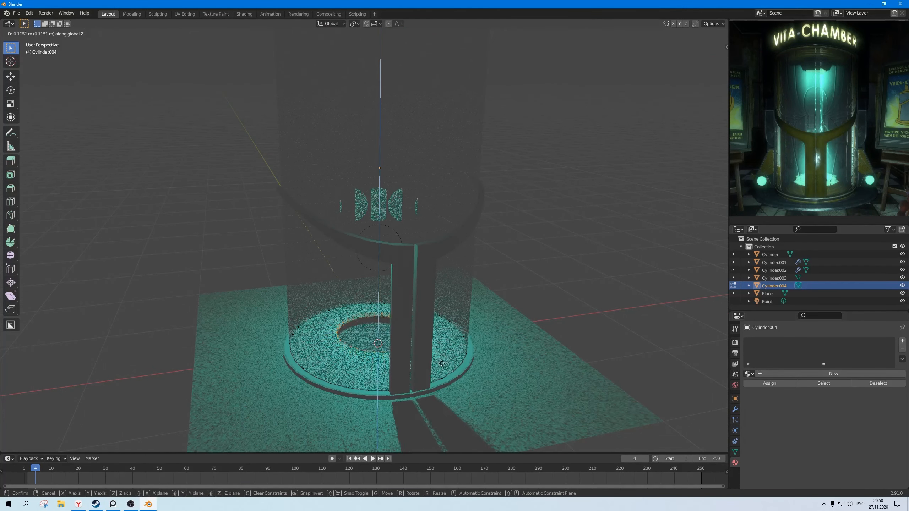
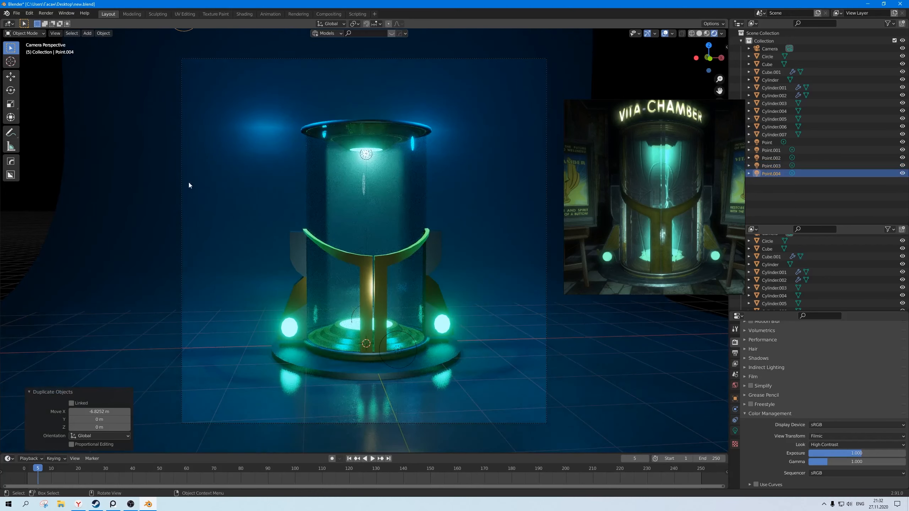
- Lower the duplicated point light along Z and move it about 1.04 m along X, away from the chamber
key("g")
key("z")
left_click(259, 269)
key("g")
key("x")
left_click(195, 265)
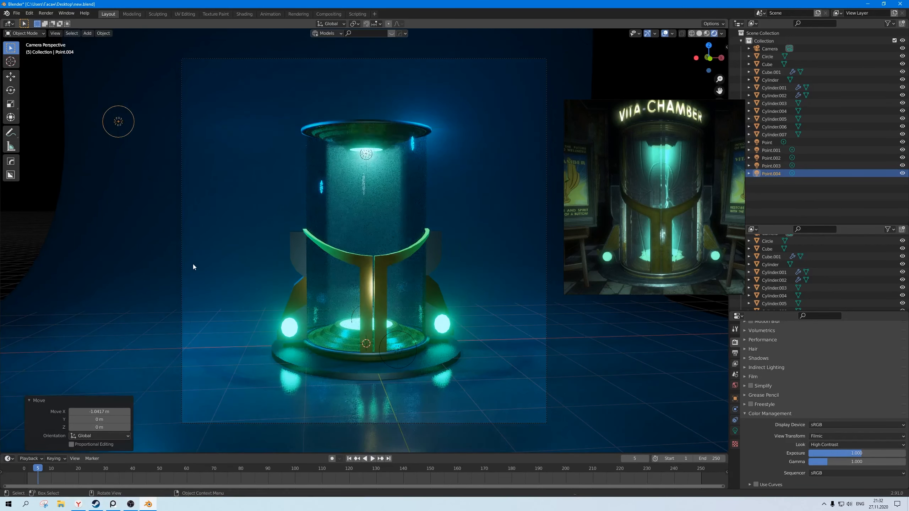
- Lower the duplicated point light about 1.41 m further along Z and save the file
key("g")
key("z")
left_click(260, 311)
key("ctrl+s")
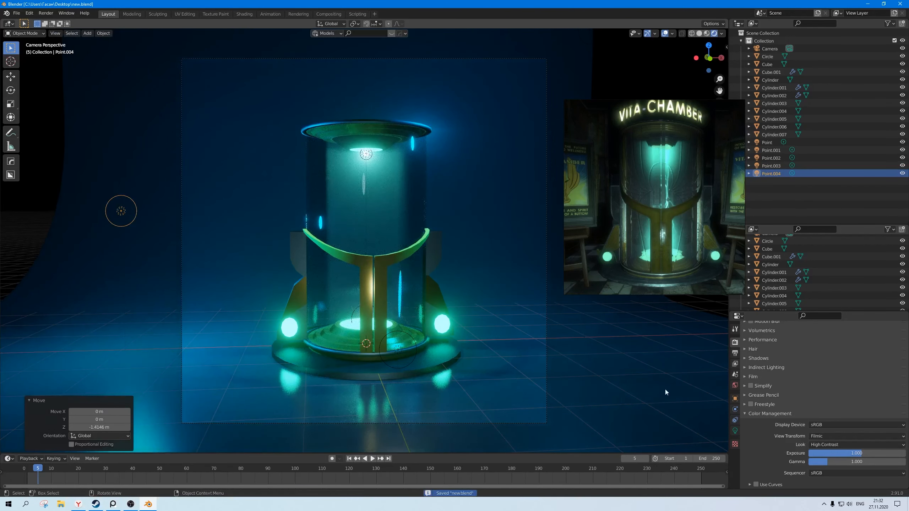
- Change the duplicated point light's color to a warm orange with hue about 0.106 and saturation about 0.717
left_click(736, 432)
left_click(841, 383)
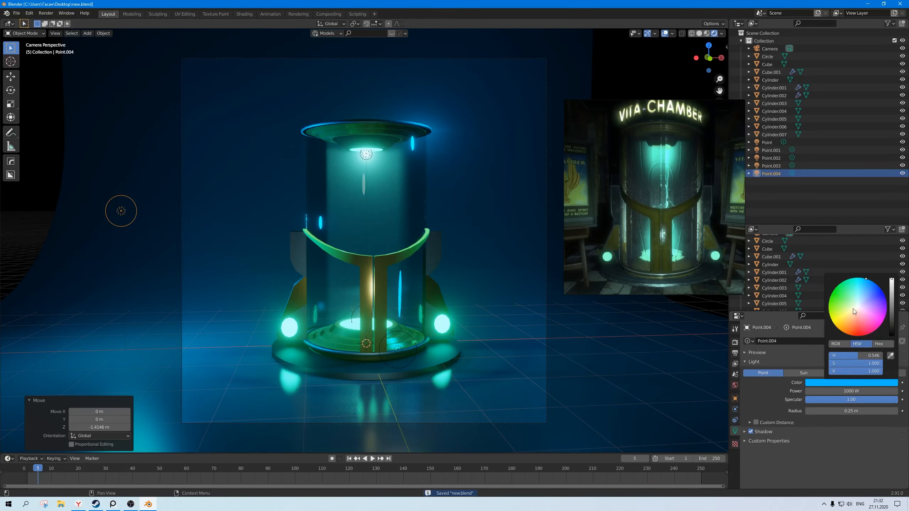
mouse_move(853, 308)
left_mouse_down()
mouse_move(845, 334)
mouse_move(845, 324)
left_mouse_up()
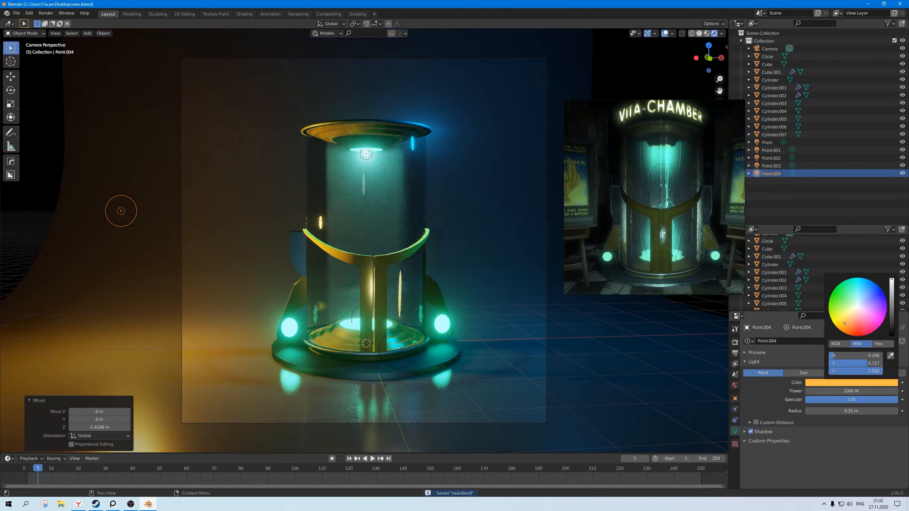
- Raise the orange point light about 10.61 m along Z and set its specular value to 0
key("g")
key("z")
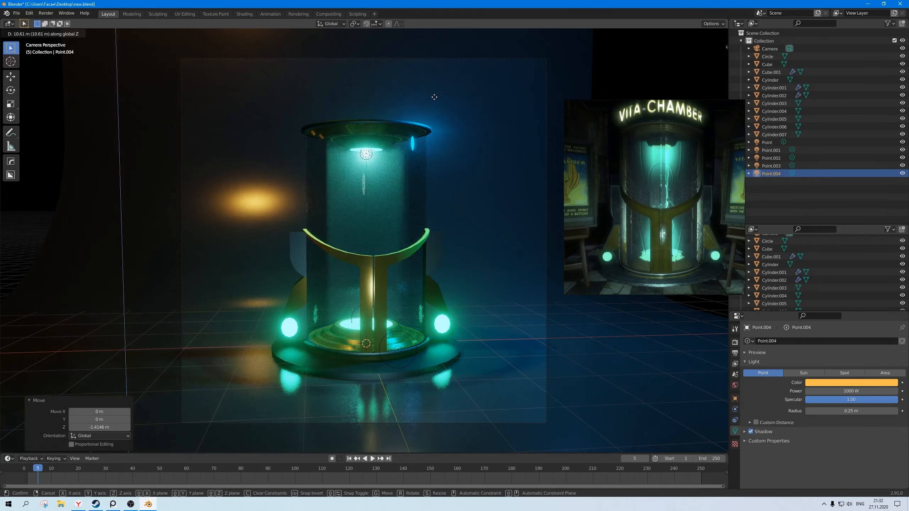
left_click(474, 184)
left_click_drag(872, 400, 776, 400)
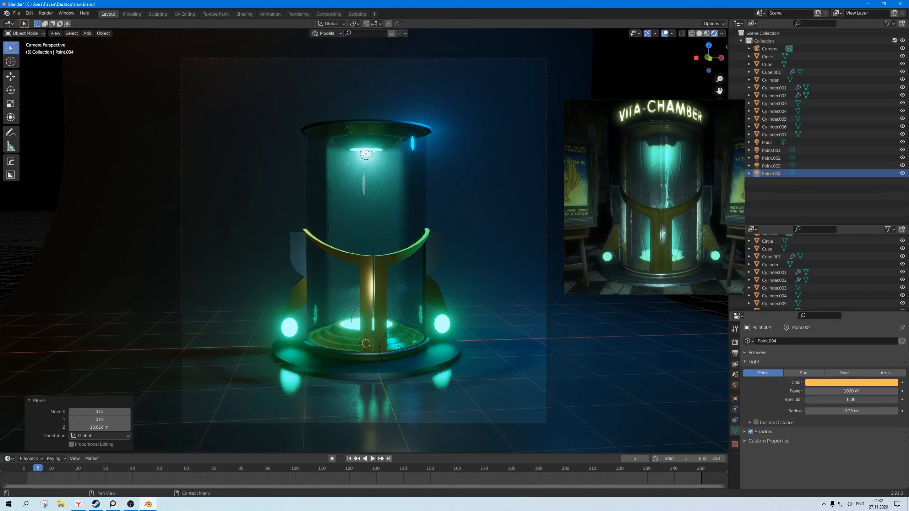
- Lower the orange point light about 5.59 m along Z
key("g")
key("z")
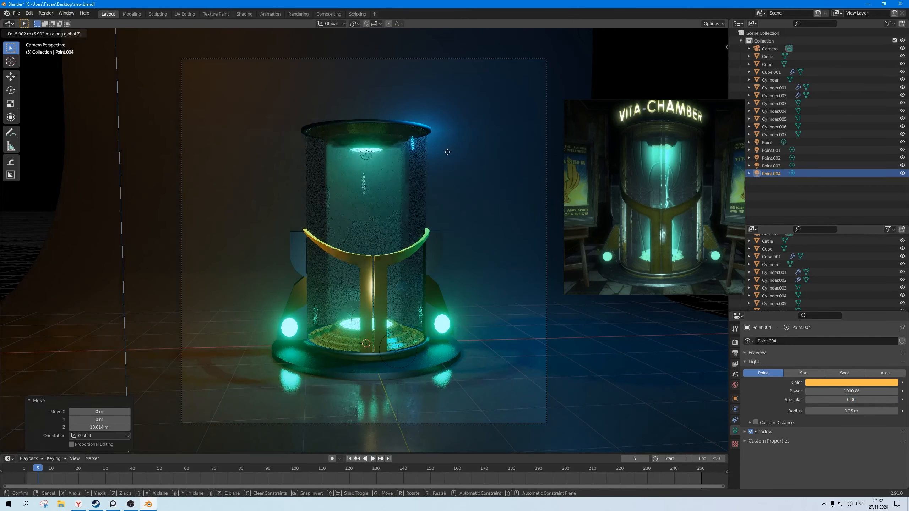
left_click(449, 142)
- Try a power of 5000 W on the orange point light and undo it
left_click(848, 390)
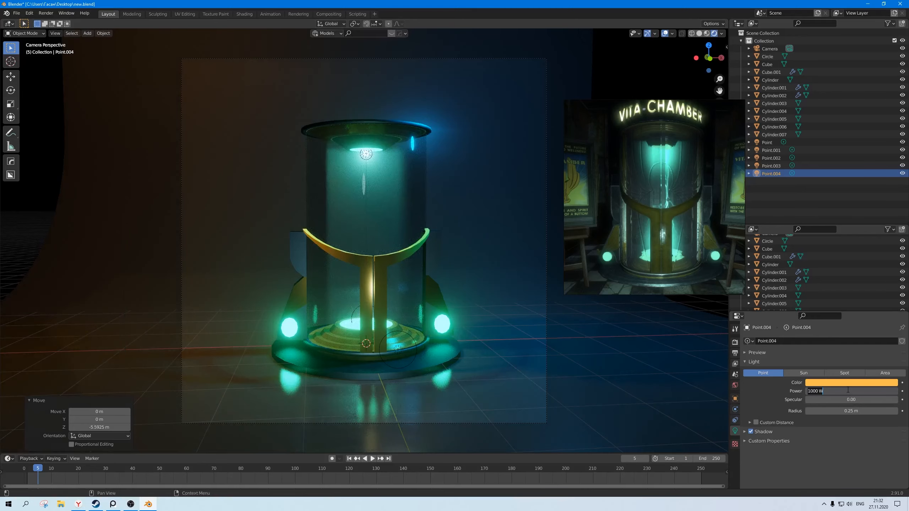
type("5000")
key("Return")
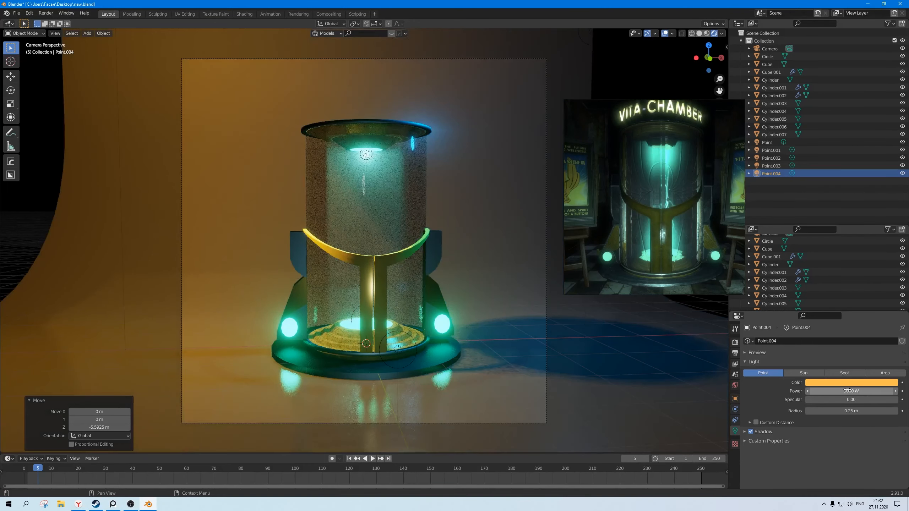
key("ctrl+z")
- Lower the point light about 1.99 m along Z and reduce its color saturation to 0 for white light
key("g")
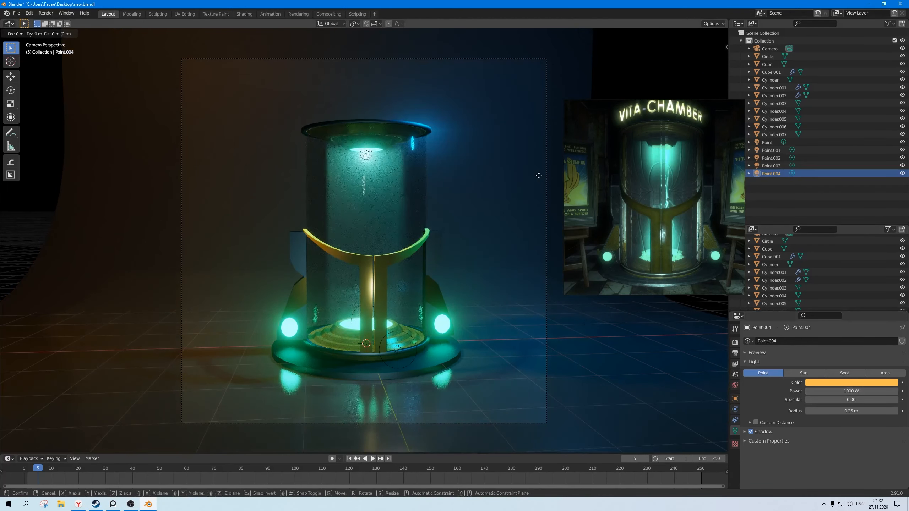
key("z")
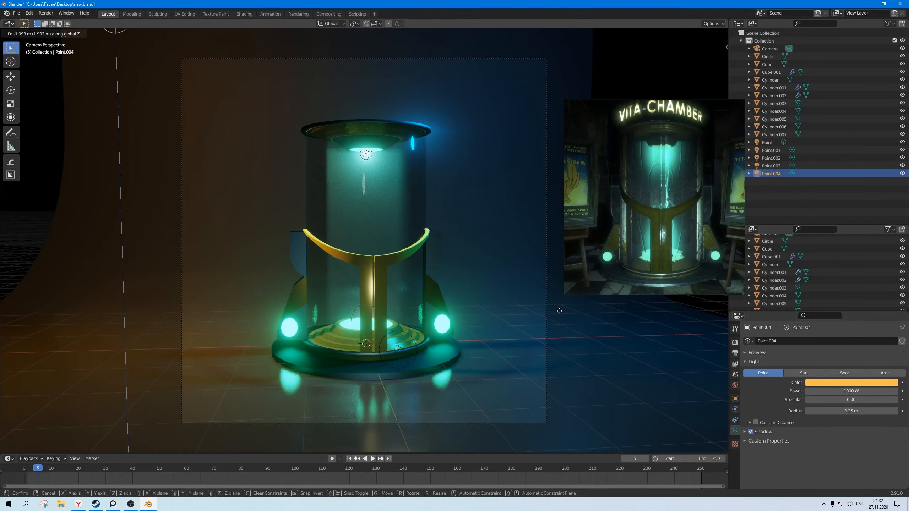
left_click(559, 311)
left_click(848, 384)
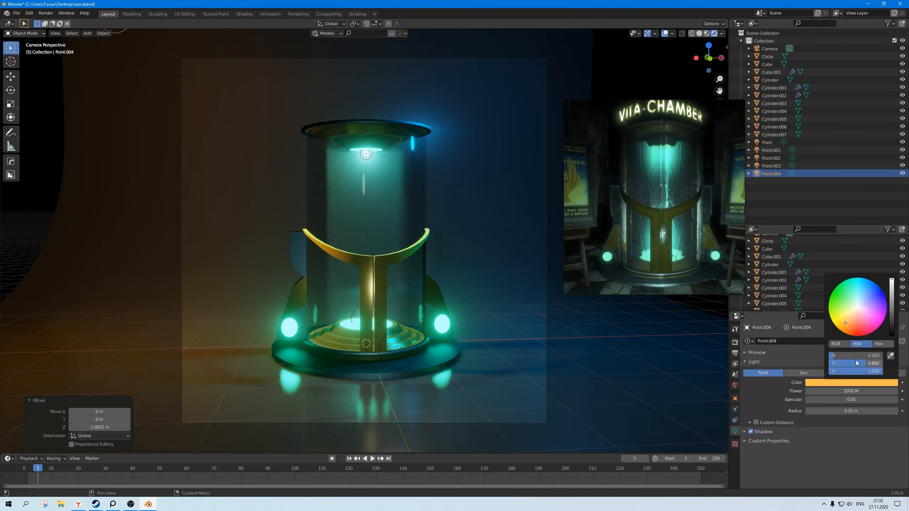
left_click_drag(862, 363, 830, 363)
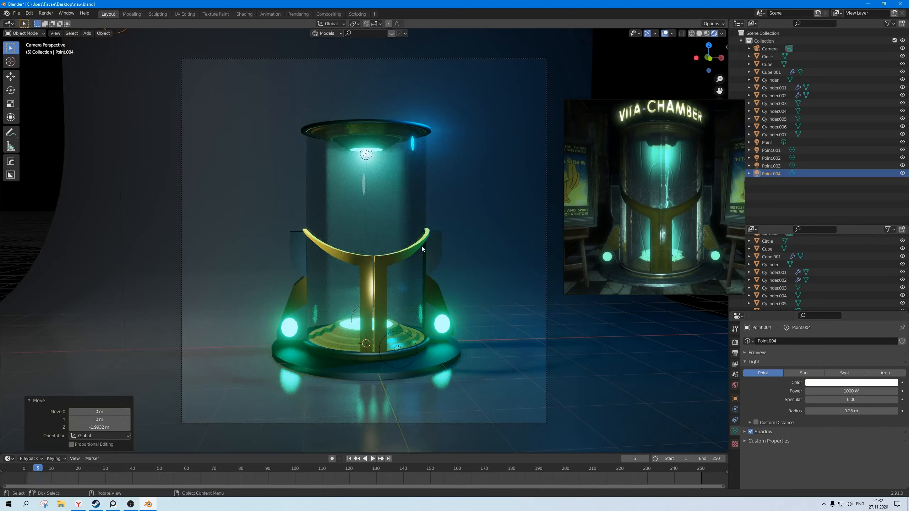
- Try the white point light at 50 W and at 200 W
left_click(830, 391)
type("5")
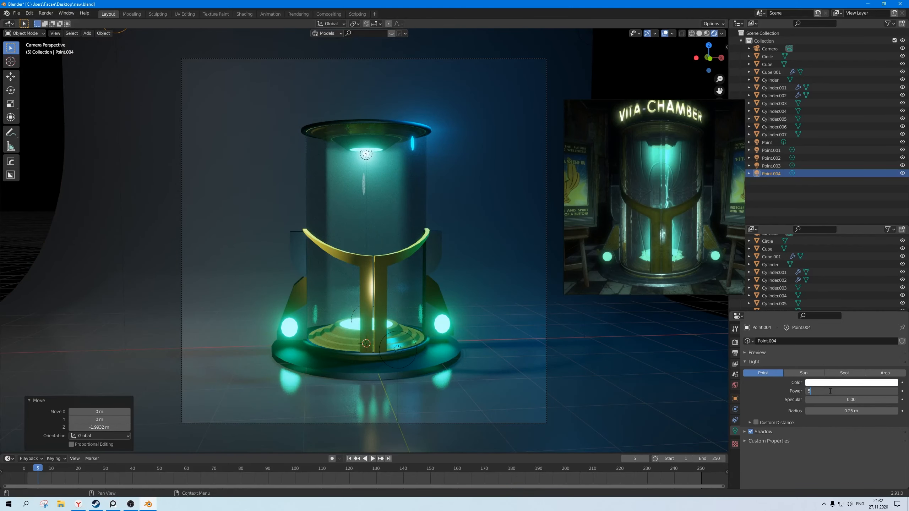
type("0")
key("Return")
left_click(829, 391)
type("2")
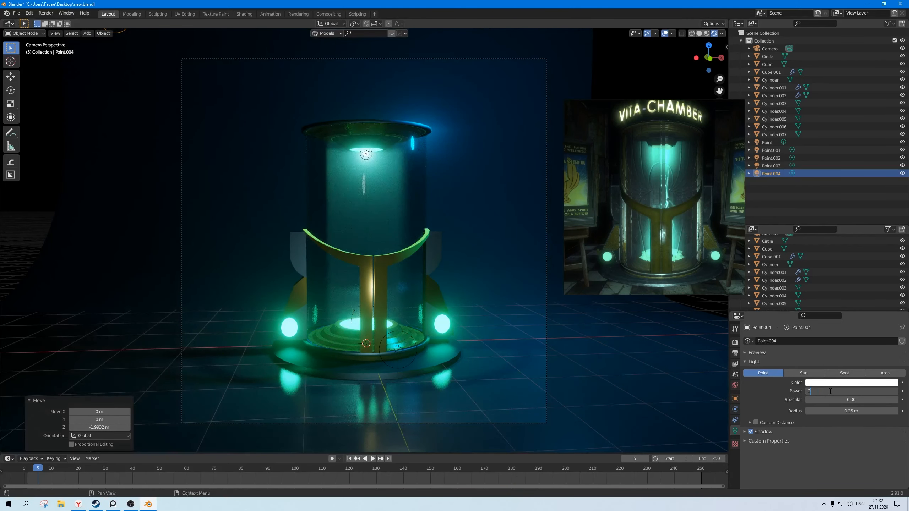
type("00")
key("Return")
- Set the white point light's power to 500 W
left_click(830, 391)
type("5")
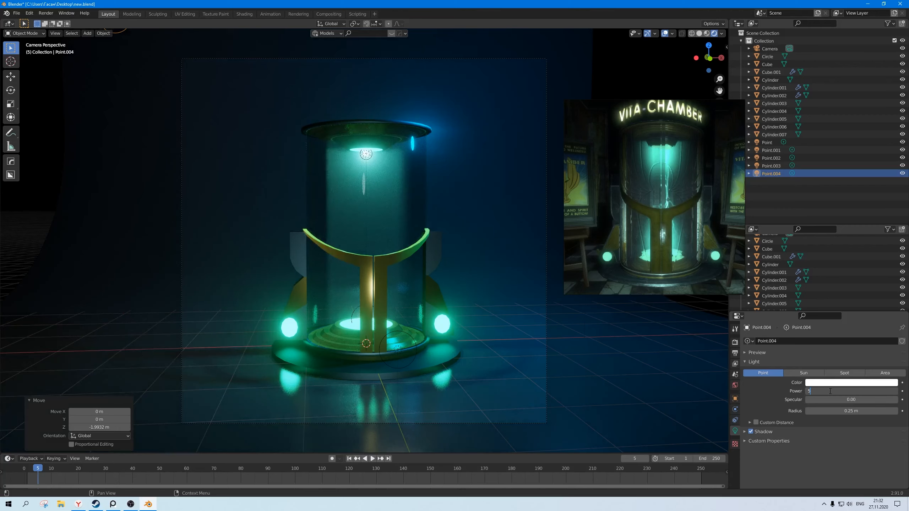
type("00")
key("Return")
left_click(830, 391)
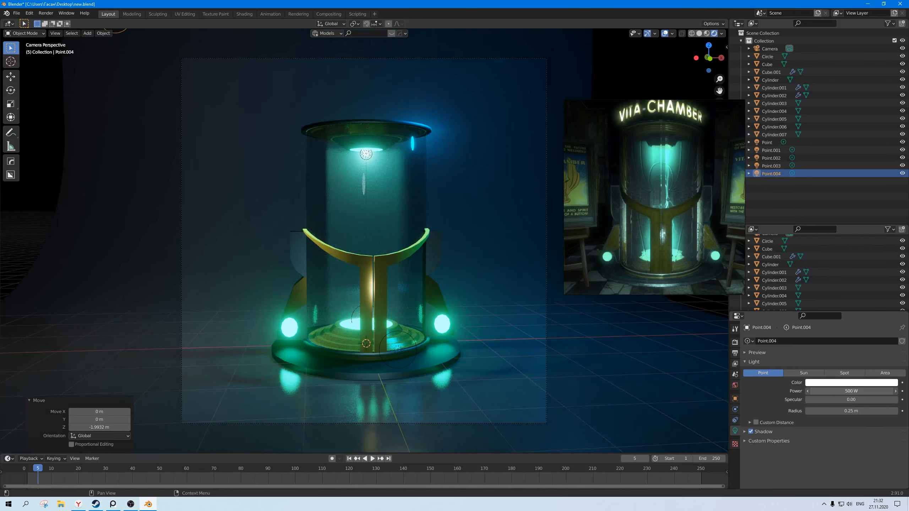
- Try the white point light at 2000 W and at 100 W
key("Return")
left_click(831, 391)
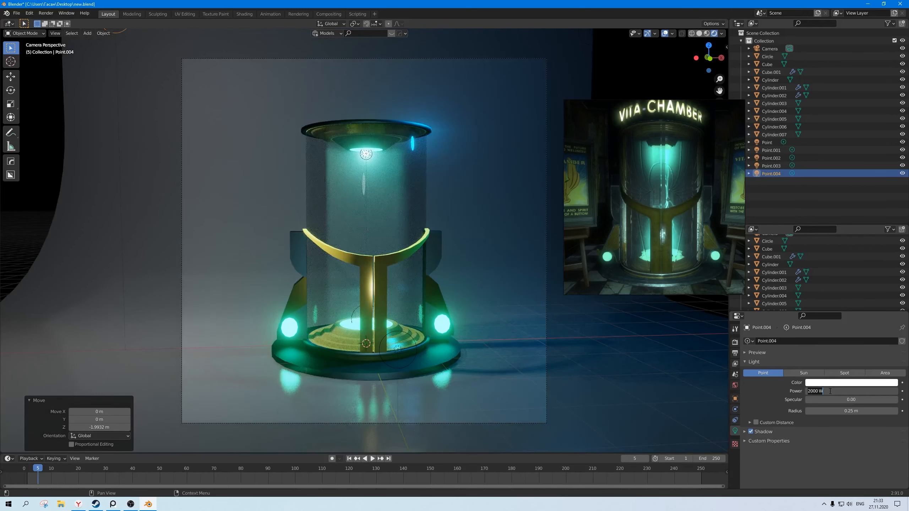
type("100")
key("Return")
- Set the white point light's power to 250 W and save the file
left_click(830, 391)
type("250")
key("Return")
key("ctrl+s")
- Set the scene's color management look to Very High Contrast and save the file
left_click(735, 343)
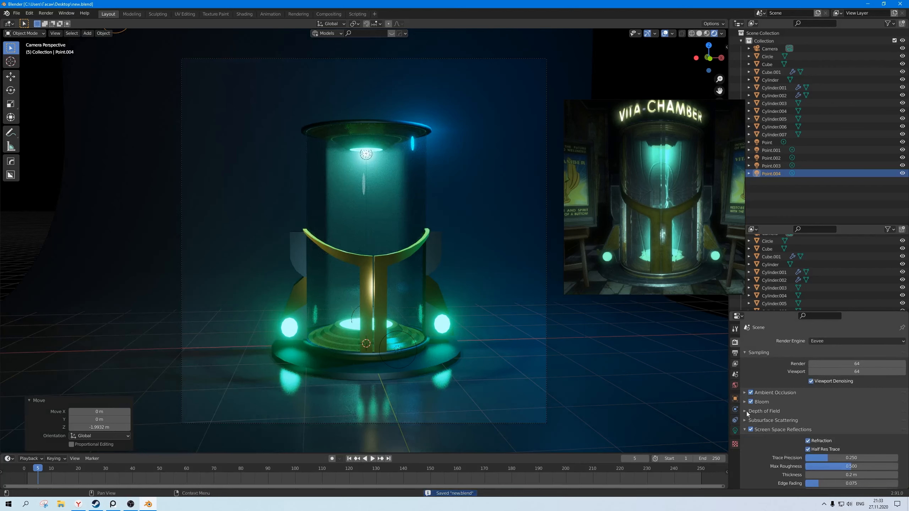
scroll(768, 428, "down", 8)
left_click(769, 428)
left_click(827, 453)
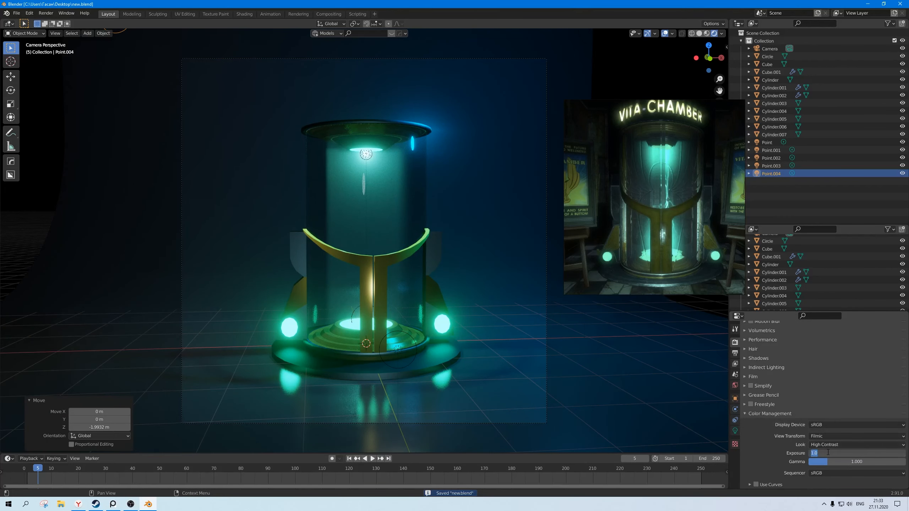
key("Return")
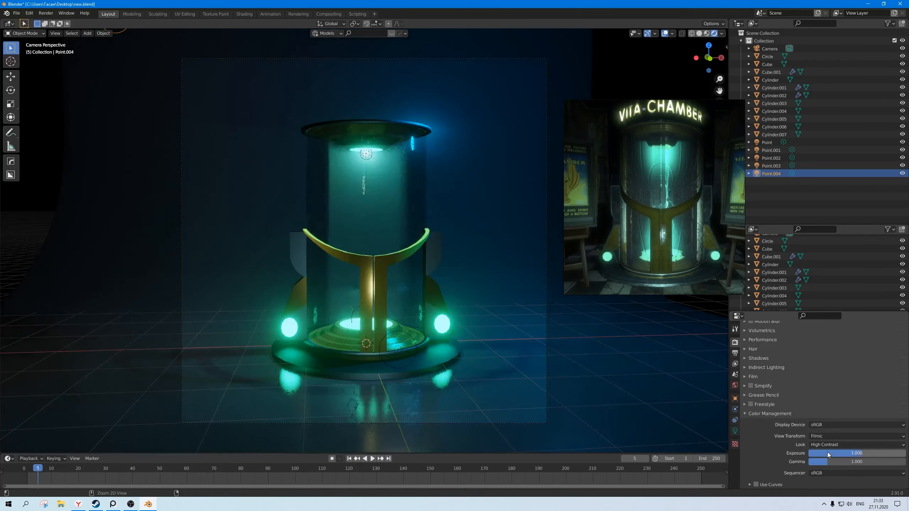
left_click(841, 444)
left_click(843, 429)
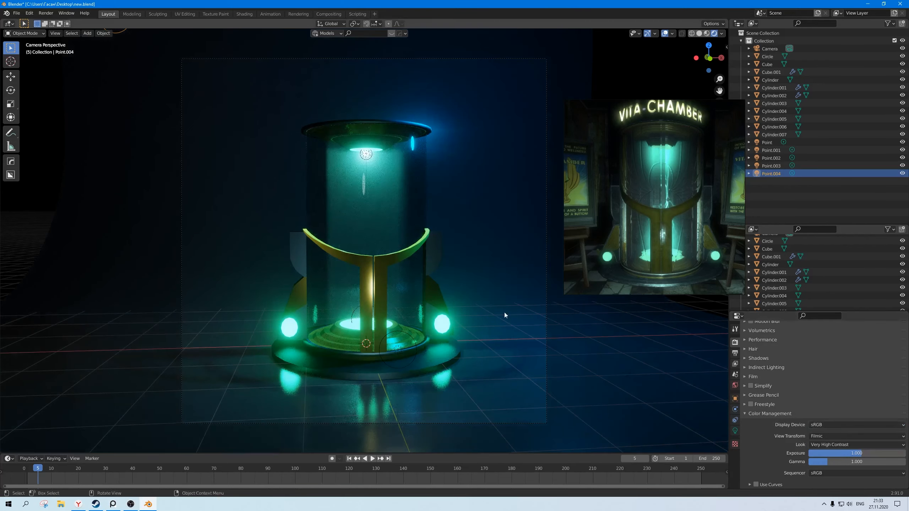
key("ctrl+s")
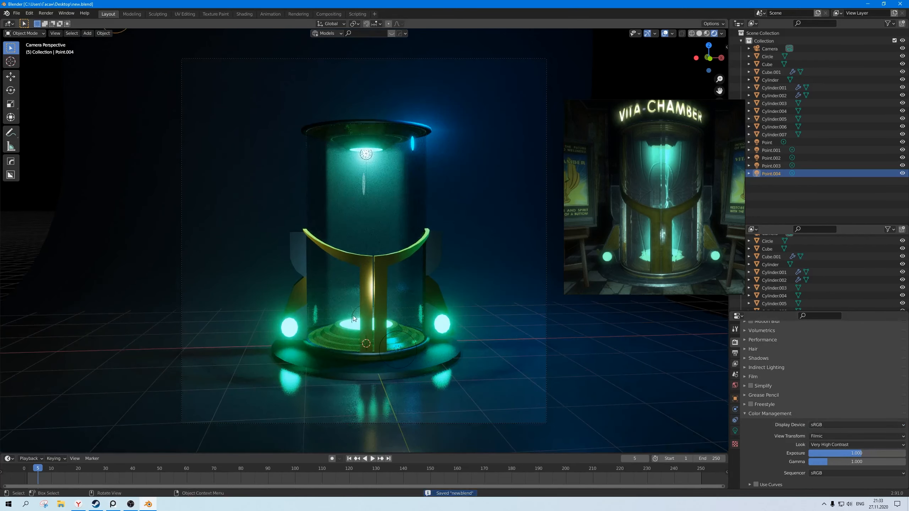
- Try a neutral gray base color on the material of the chamber's top and bottom caps and undo it
left_click(333, 339)
left_click(334, 339)
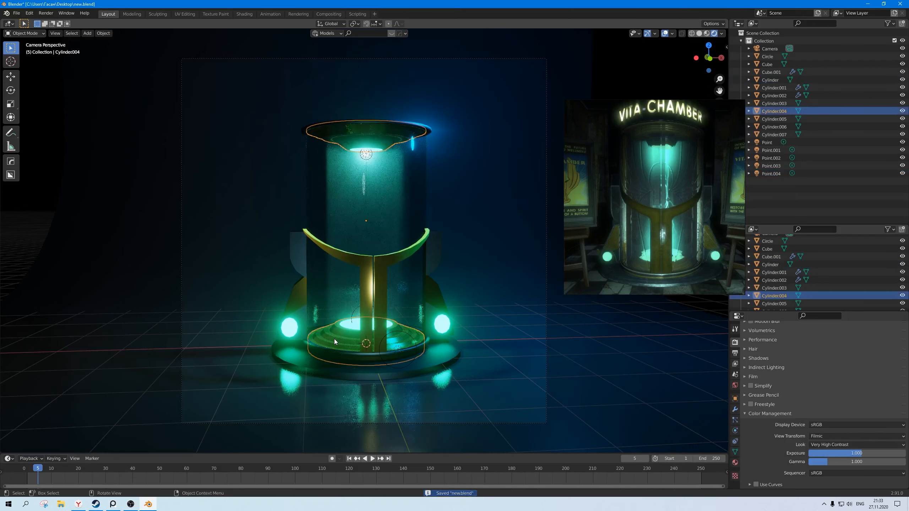
key("ctrl+s")
left_click(735, 462)
scroll(818, 409, "up", 5)
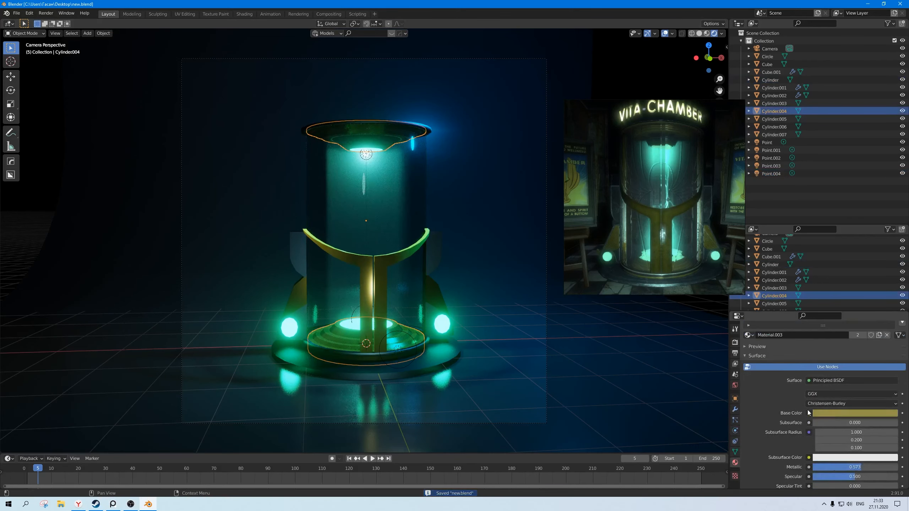
left_click(841, 414)
left_click_drag(861, 387, 827, 394)
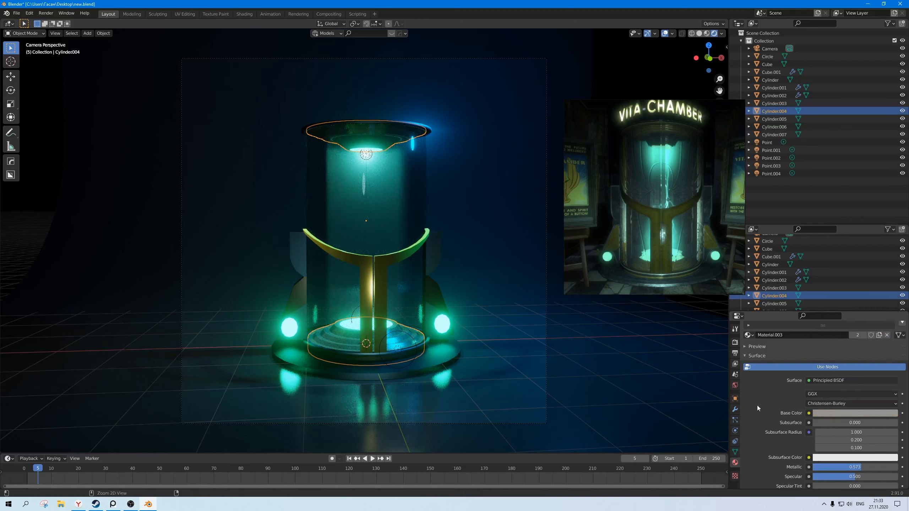
key("ctrl+z")
- Darken the gold base color of the top and bottom caps to a value of about 0.44, raise its saturation and save
left_click(834, 413)
left_click(893, 334)
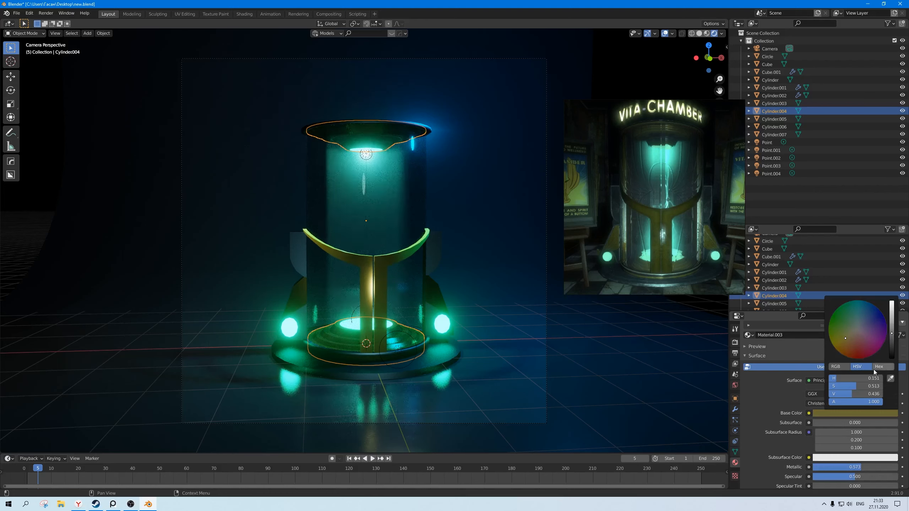
left_click_drag(850, 387, 867, 391)
left_click(671, 84)
key("ctrl+s")
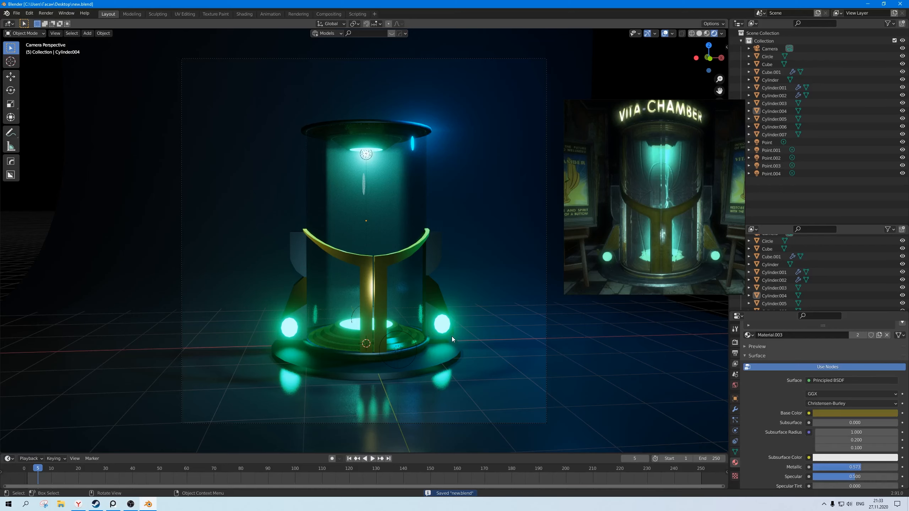
- On the round base disc, scale the top edge loop by about 1.097 and add a loop cut inside it at factor 0.638
left_click(434, 361)
key("Tab")
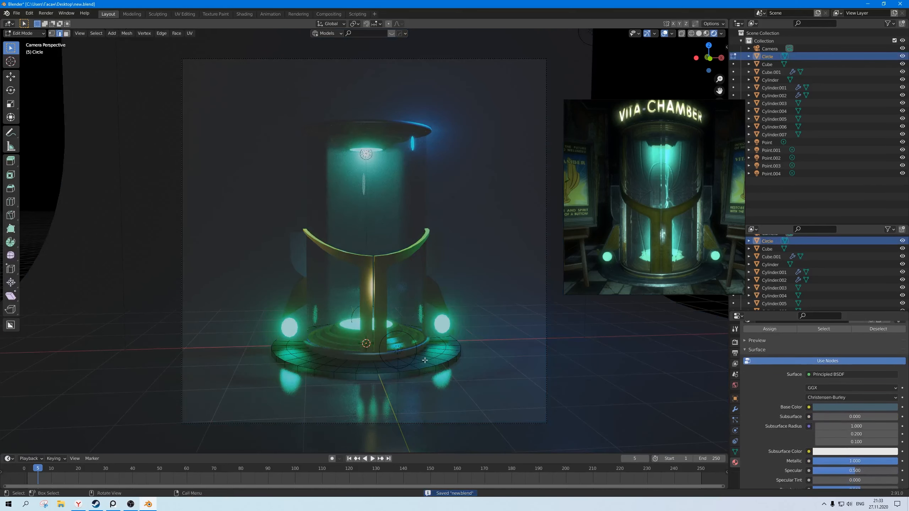
left_click(433, 361, "alt")
key("s")
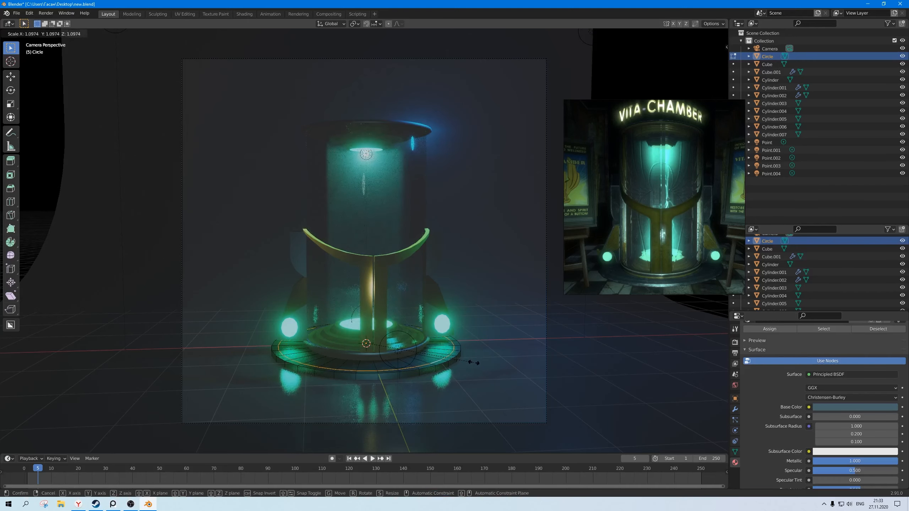
left_click(474, 363)
key("g")
key("g")
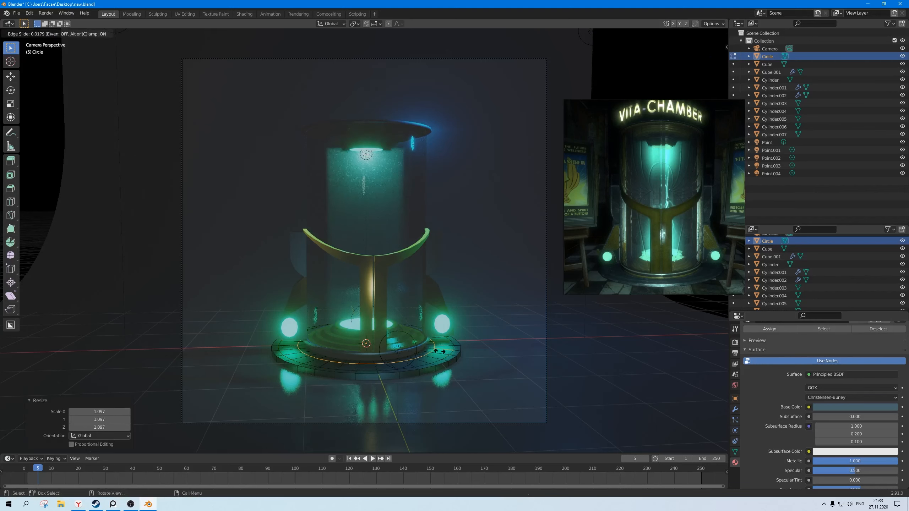
left_click(451, 353)
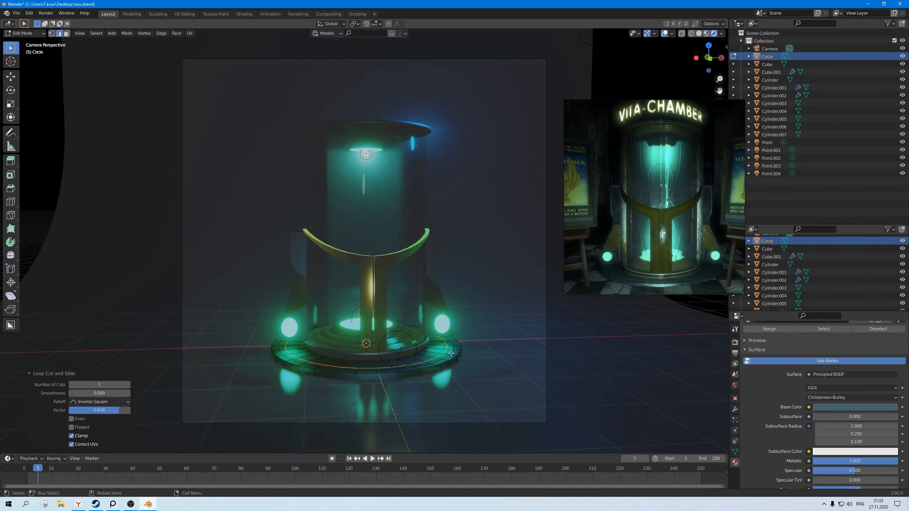
- Lower the narrow ring of faces on top of the base disc slightly along Z to form a groove, and save the file
key("3")
left_click(449, 353, "alt")
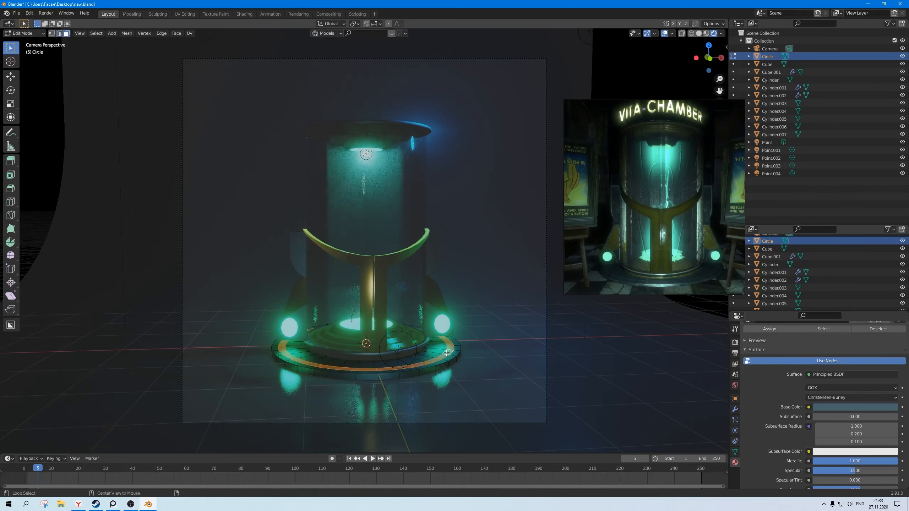
key("g")
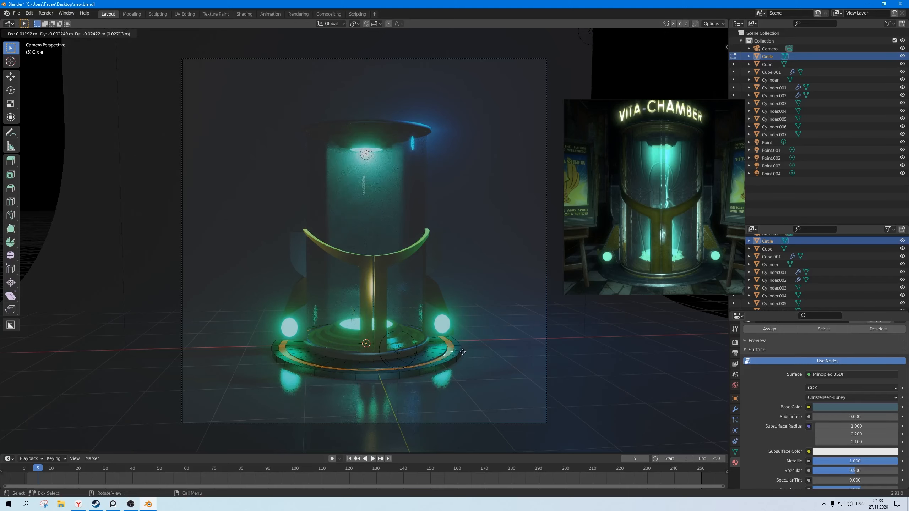
key("z")
left_click(460, 352)
key("Tab")
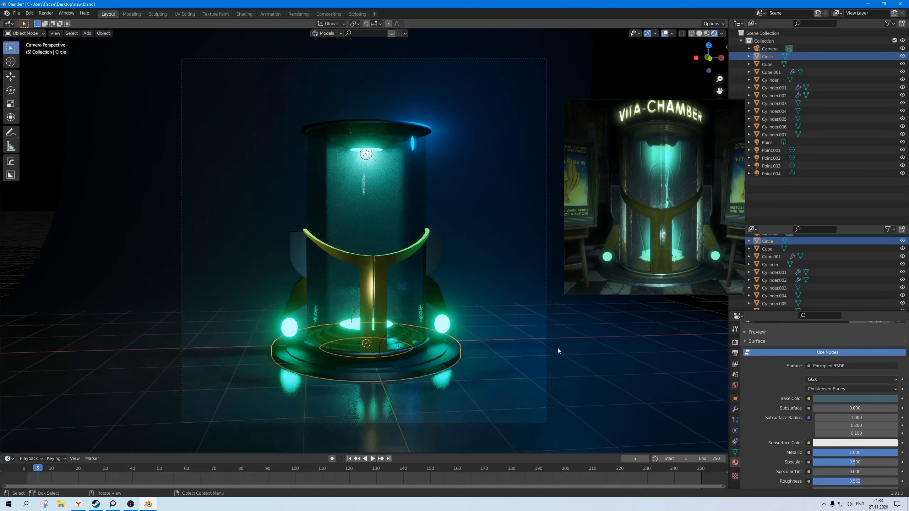
key("ctrl+s")
- Try a level 2 subdivision on the base disc, undo it and clear the selection
left_click(583, 335)
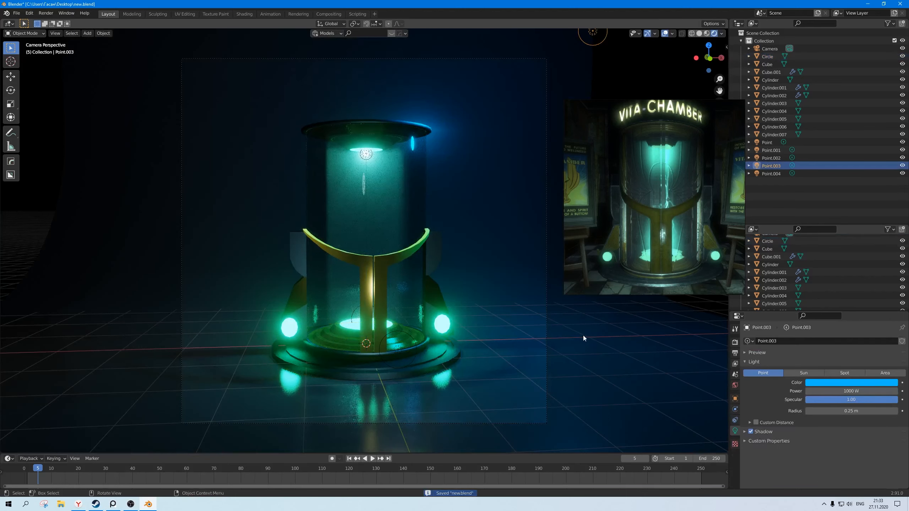
left_click(442, 356)
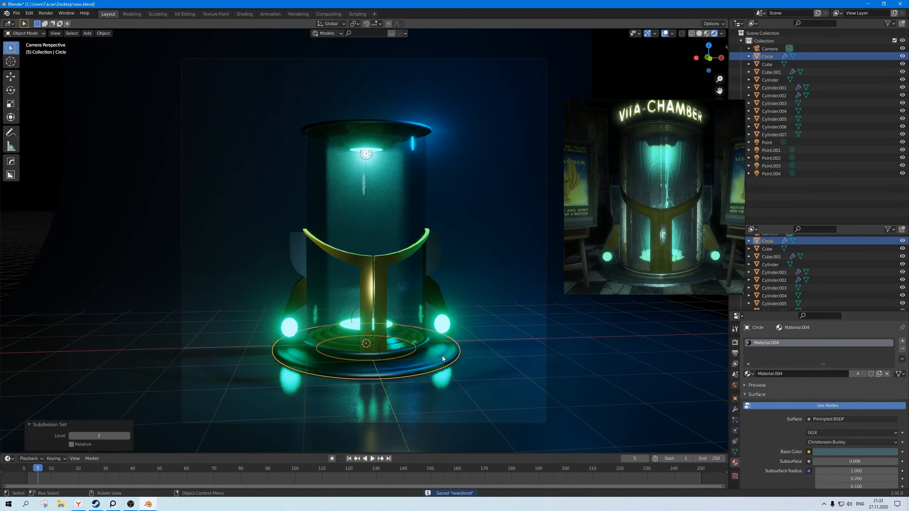
left_click(579, 349)
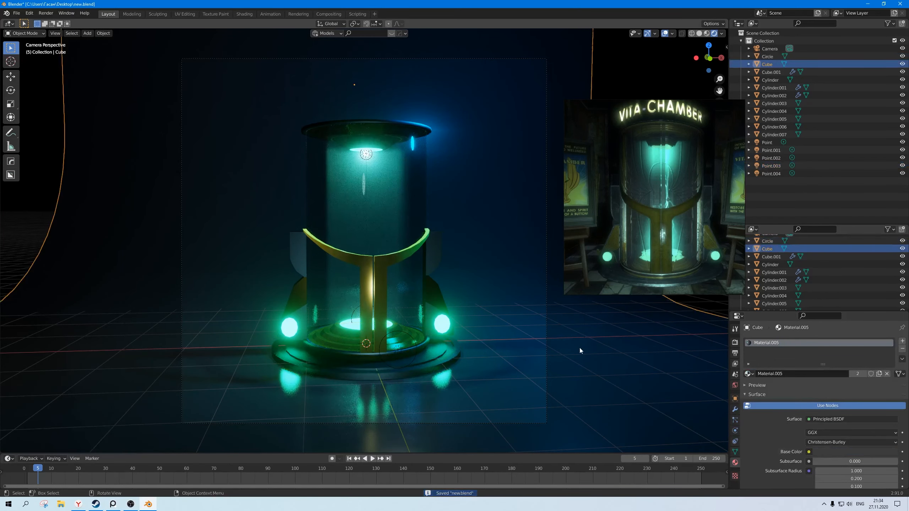
scroll(450, 279, "down", 1)
middle_click_drag(450, 279, 452, 290, "shift")
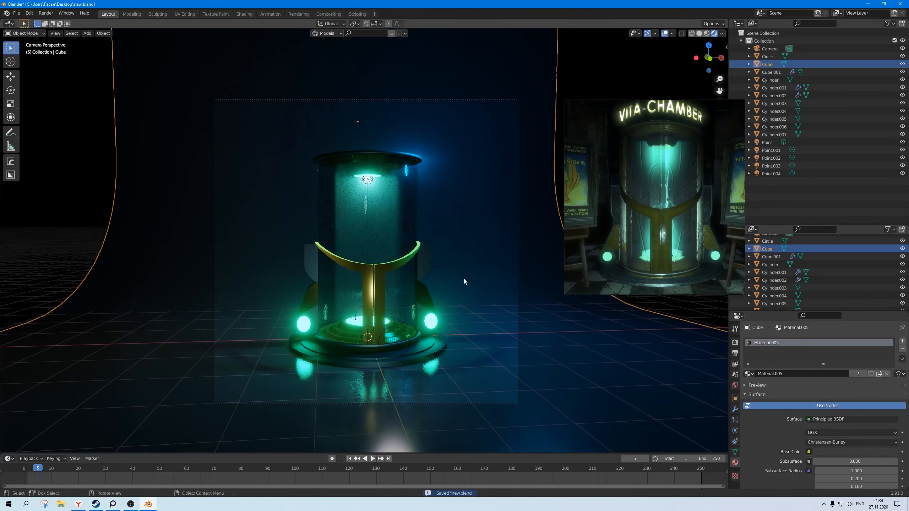
left_click(626, 68)
scroll(402, 280, "up", 1)
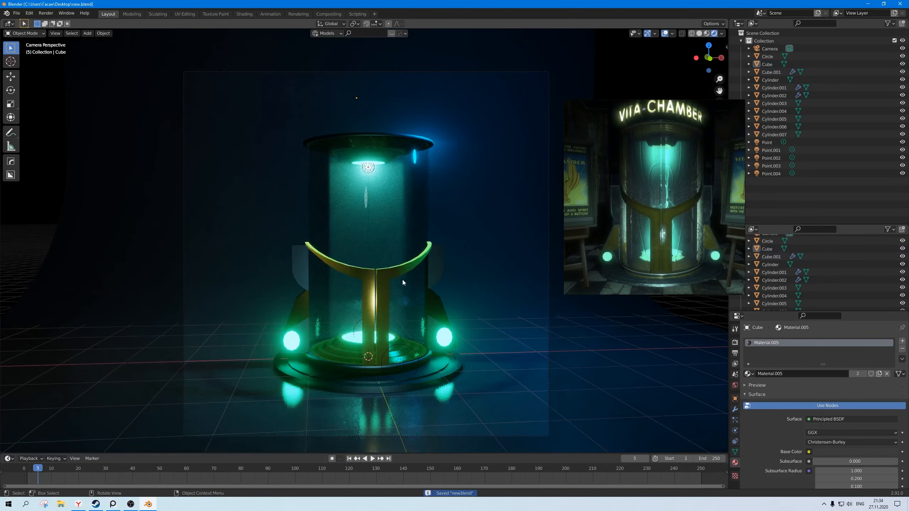
- Set the scene's color management exposure to 0.75 and save the file
left_click(736, 343)
scroll(789, 473, "down", 10)
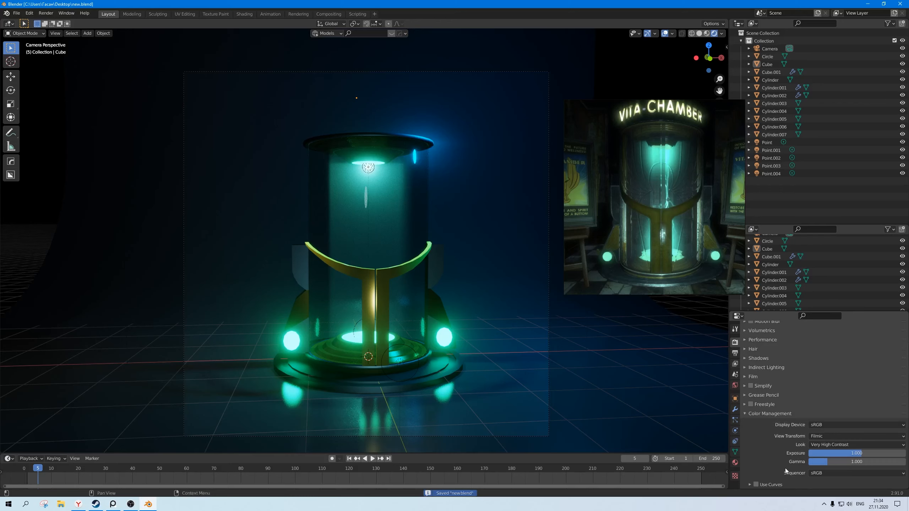
left_click(825, 434)
left_click_drag(850, 462, 833, 454)
key("ctrl+z")
left_click(860, 453)
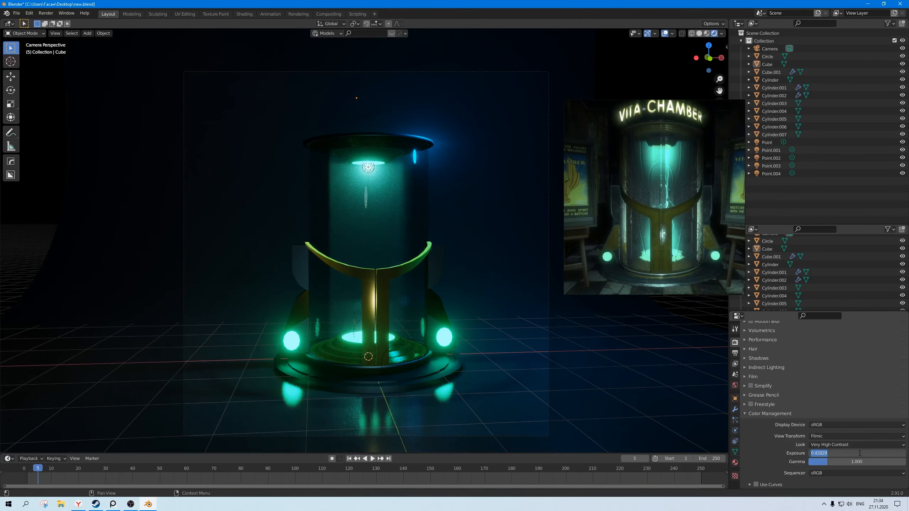
type(".75")
key("Return")
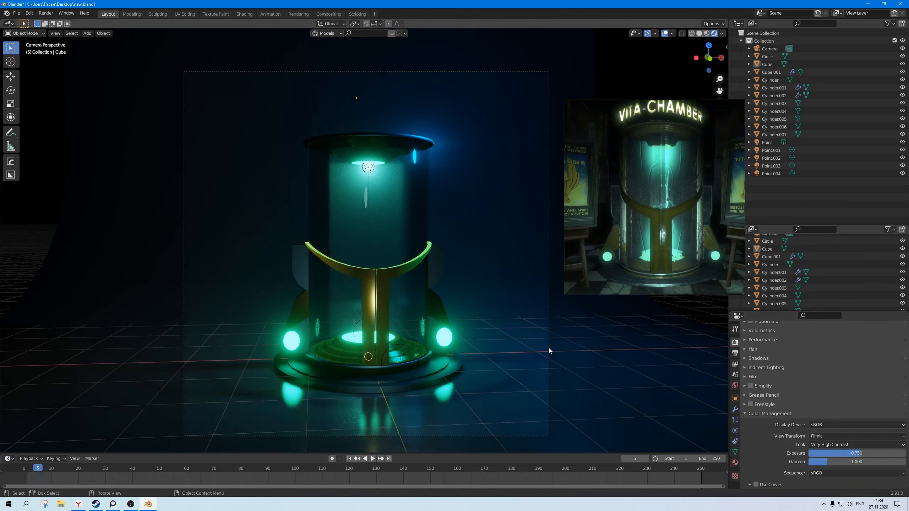
key("ctrl+s")
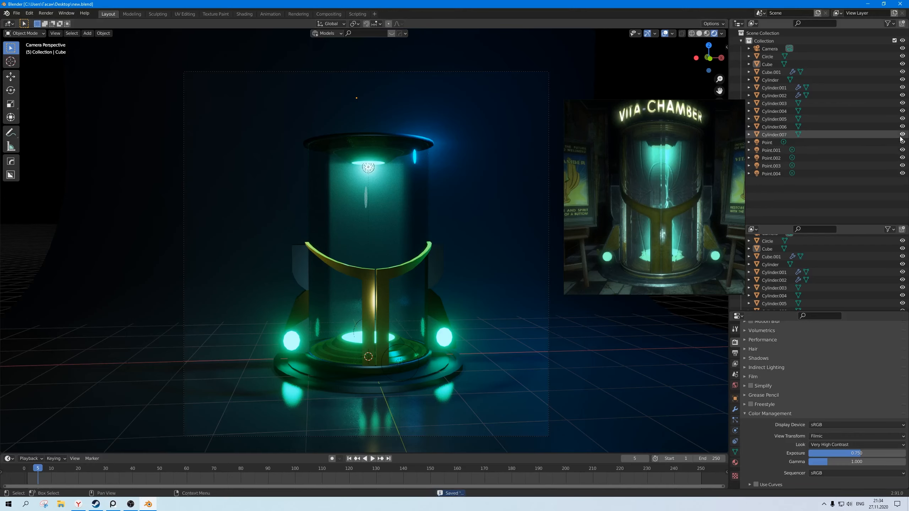
- Hide and show the blue point light Point.003 to check its effect, select it, open its light settings and save
left_click(903, 166)
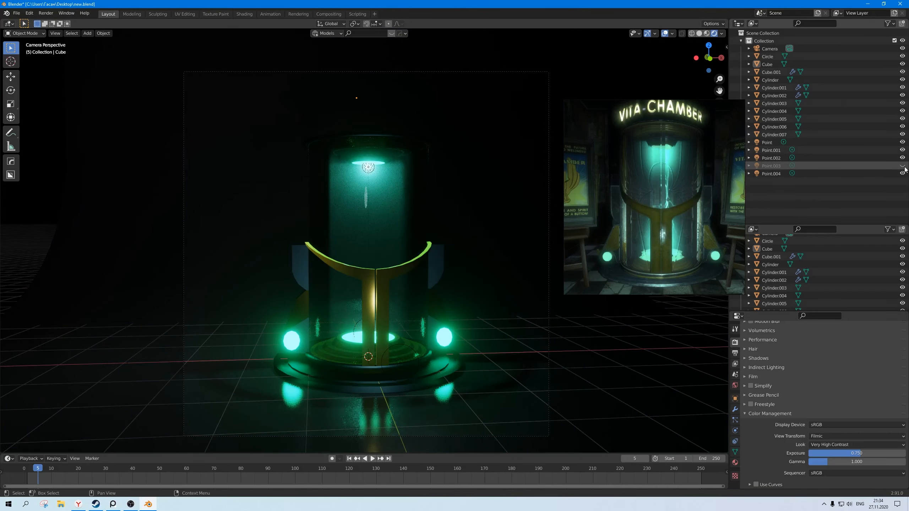
left_click(903, 166)
left_click(769, 167)
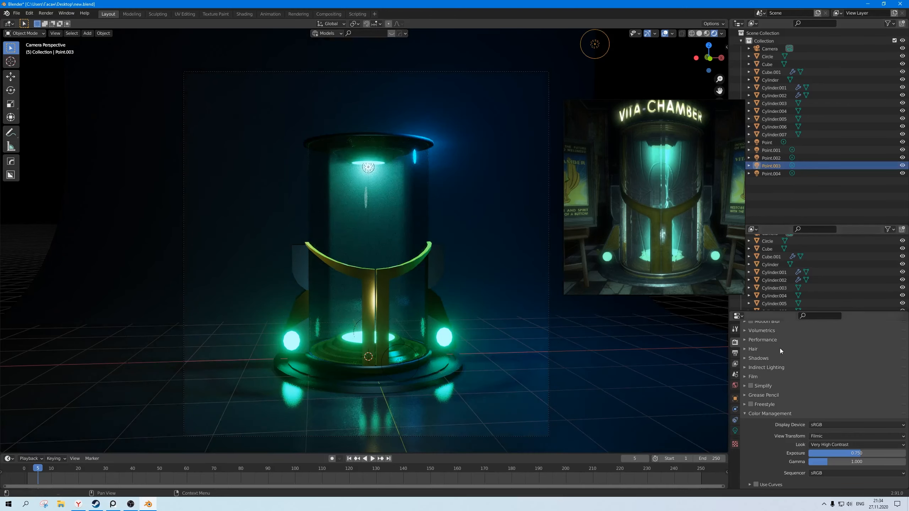
left_click(735, 429)
key("ctrl+s")
- Try green (hue 0.314), violet-blue (hue 0.639) and turquoise (hue 0.482) on the blue point light, undoing each color
left_click(821, 383)
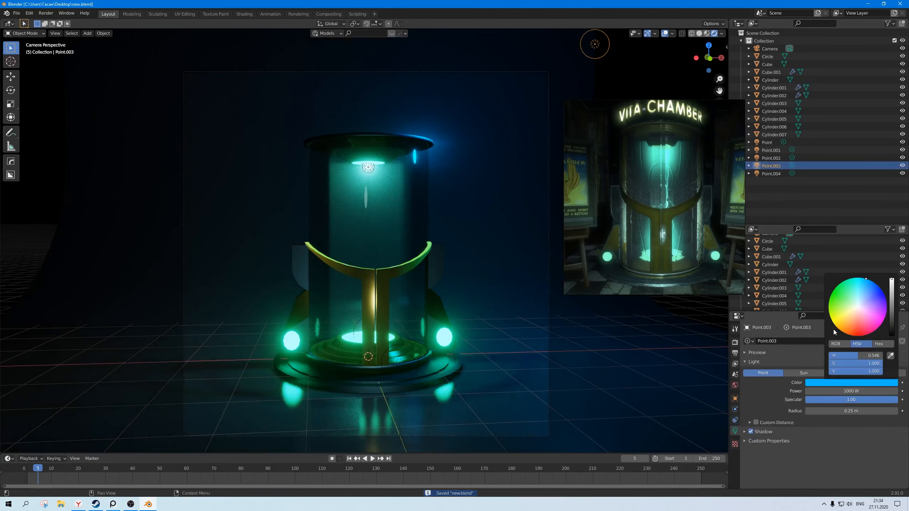
left_click(845, 303)
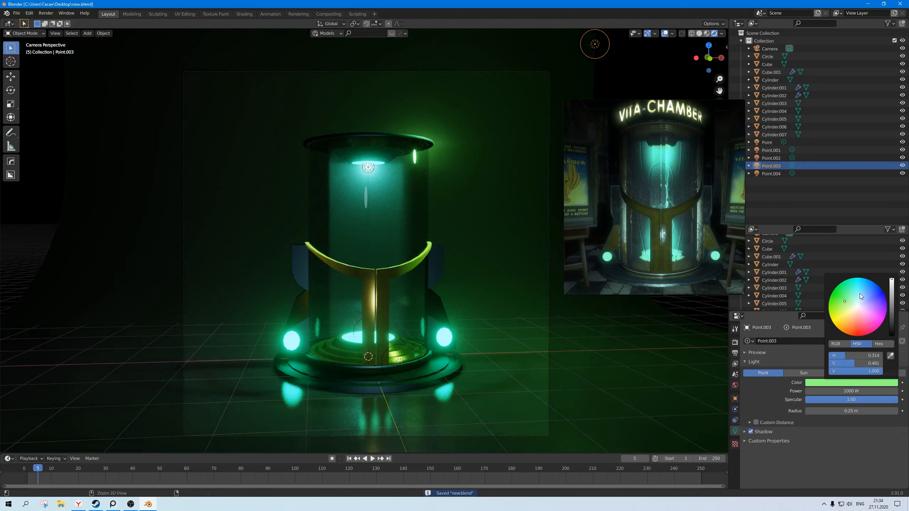
key("ctrl+z")
left_click(825, 382)
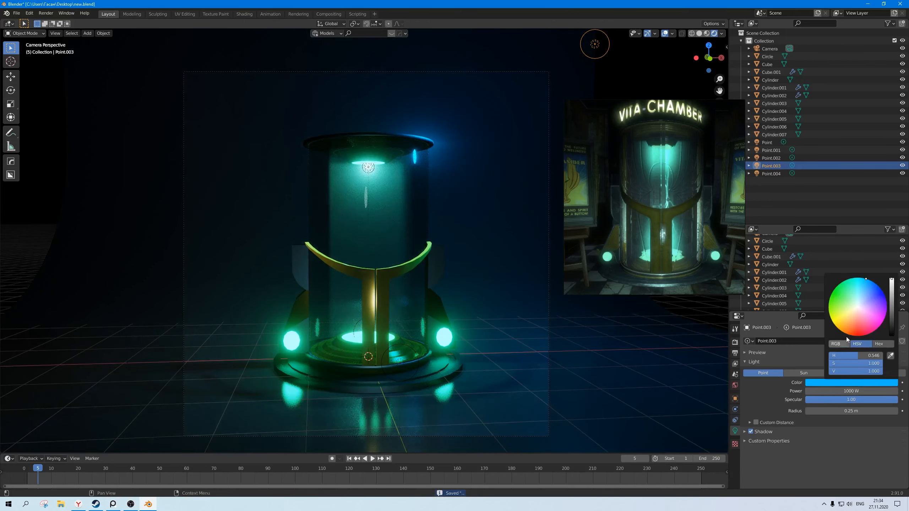
left_click(873, 295)
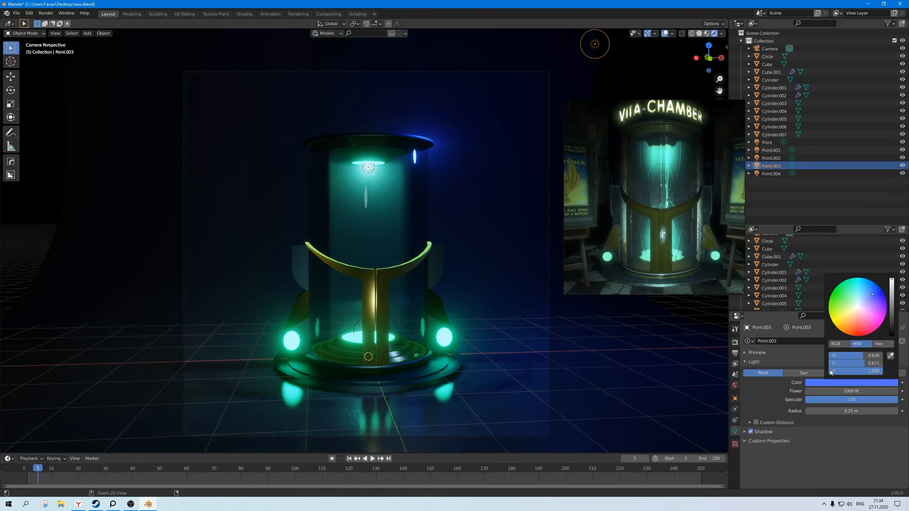
key("ctrl+z")
left_click(827, 384)
left_click(856, 288)
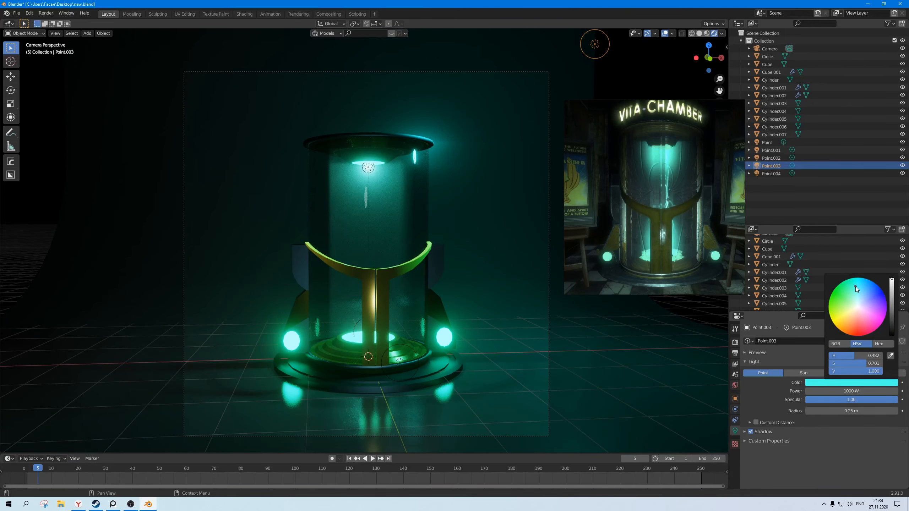
key("ctrl+z")
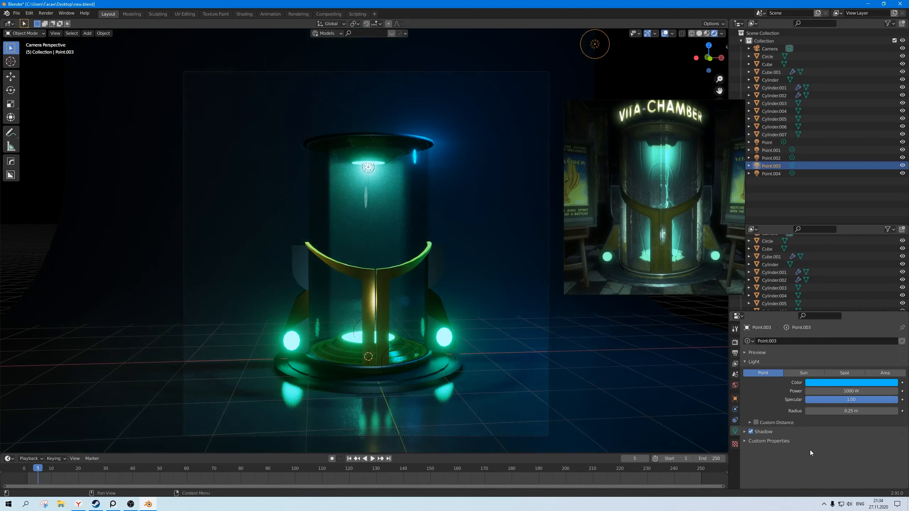
- Set the blue point light Point.003 to a slightly desaturated cyan-blue with a hue of about 0.524
key("ctrl+shift+z")
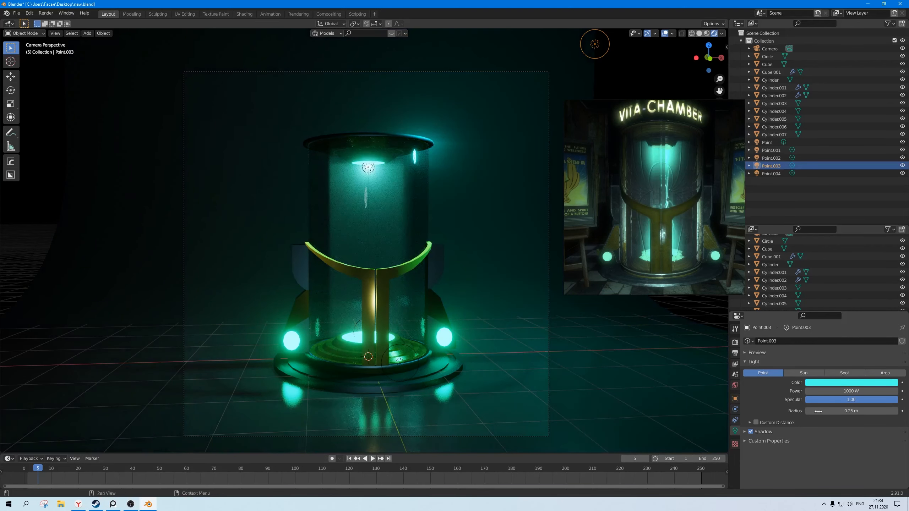
left_click(830, 382)
left_click(861, 284)
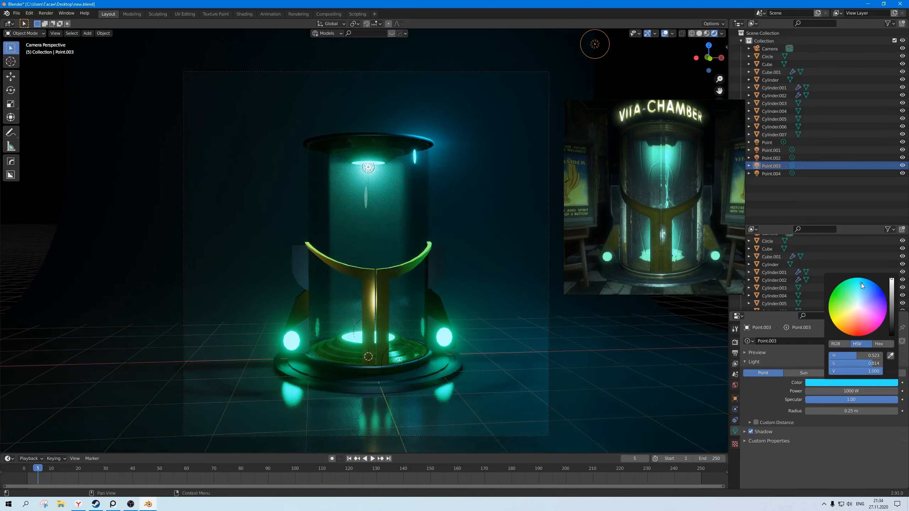
left_click_drag(863, 282, 862, 278)
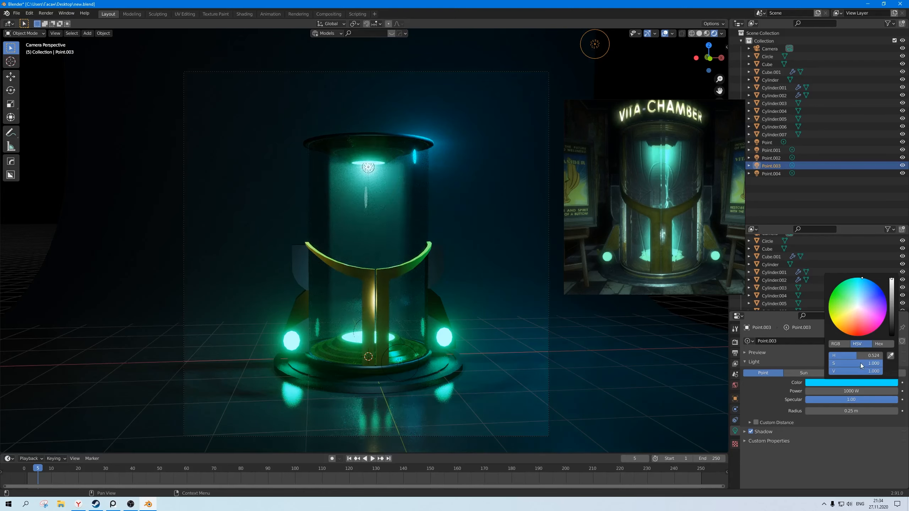
mouse_move(861, 363)
left_mouse_down()
mouse_move(830, 364)
mouse_move(854, 363)
mouse_move(846, 363)
left_mouse_up()
key("ctrl+z")
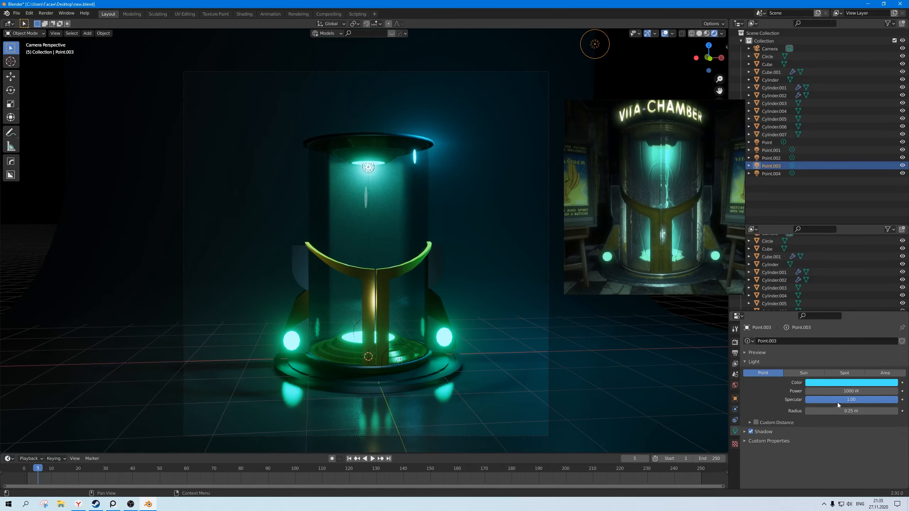
- Try powers of 500 W and 800 W on the point light Point.003 and restore 1000 W
left_click(834, 391)
type("500")
key("Return")
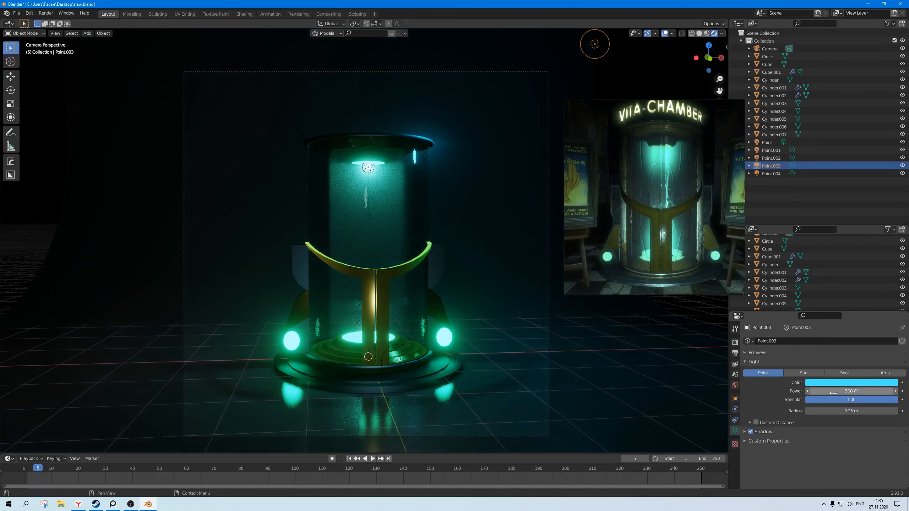
left_click(833, 392)
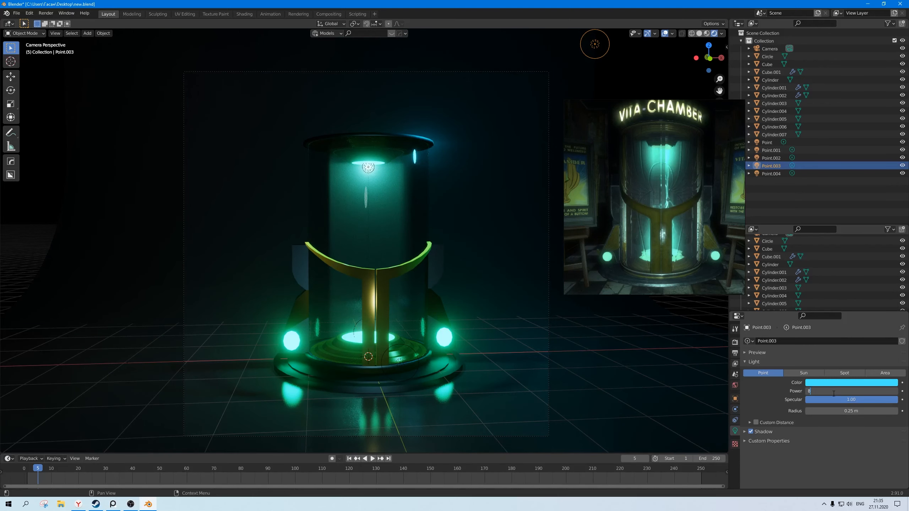
type("80")
key("Return")
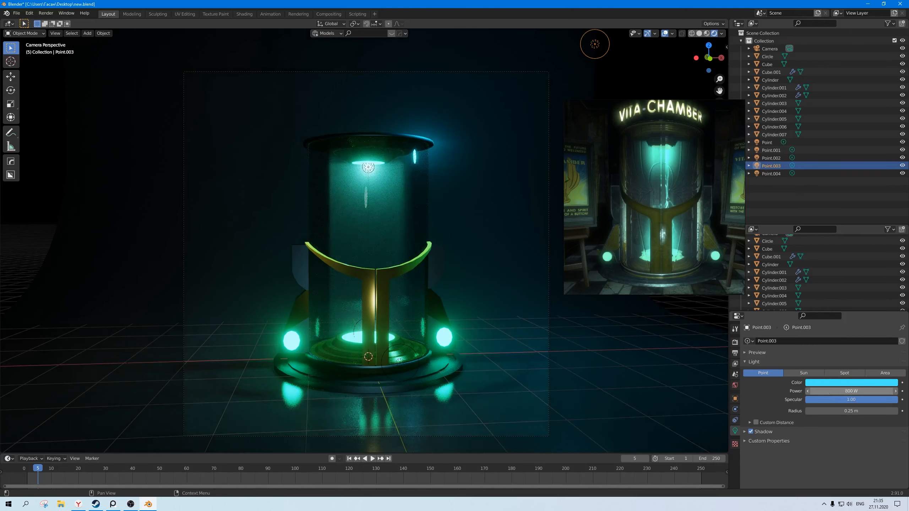
left_click(833, 391)
type("1000")
key("Return")
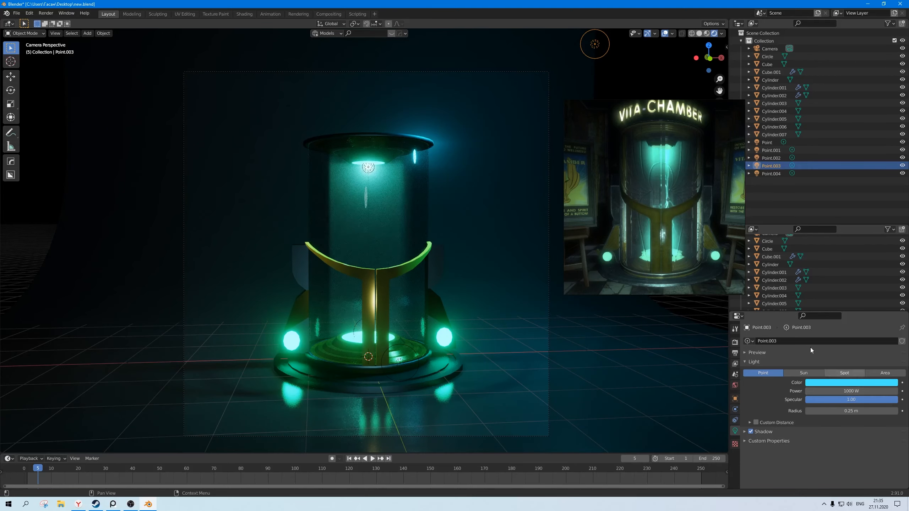
- Clear the selection and save the file
left_click(649, 86)
key("ctrl+s")
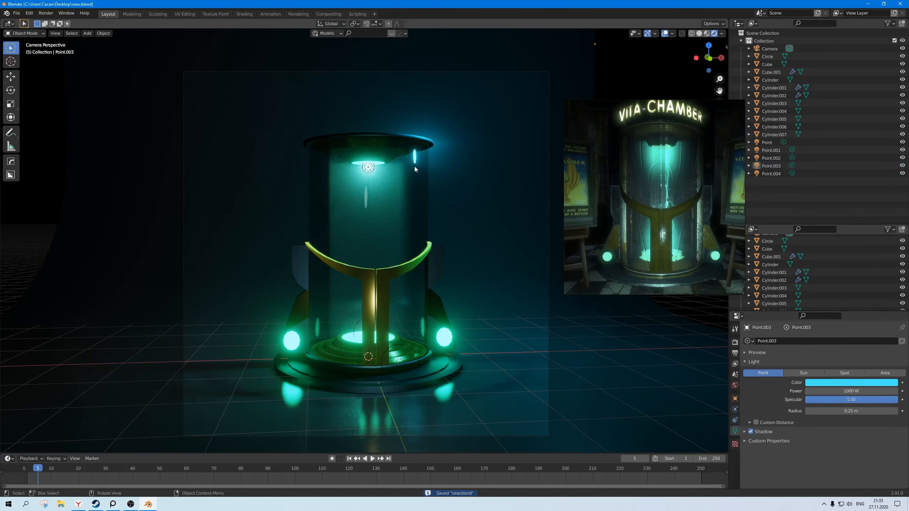
left_click(387, 144)
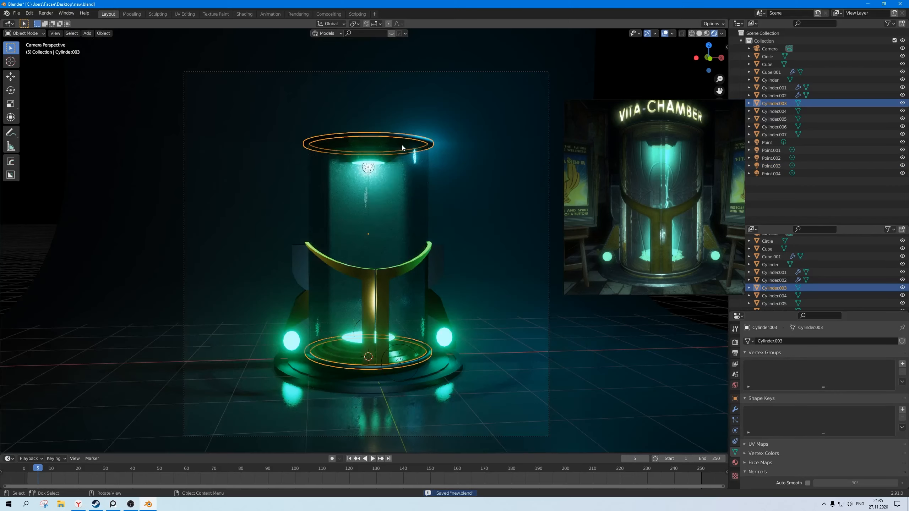
left_click(625, 67)
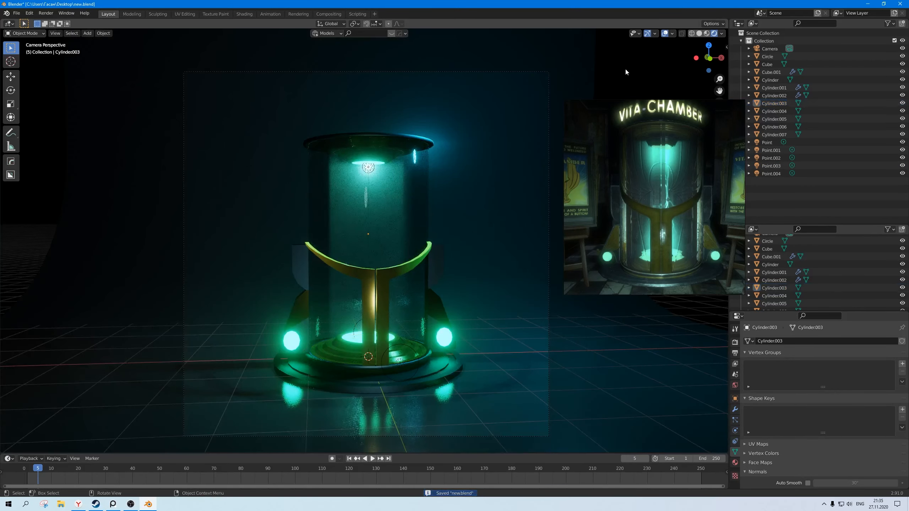
- Duplicate the chamber's base disc and move the copy up about 4.1 m along Z, above the chamber's top
left_click(348, 374)
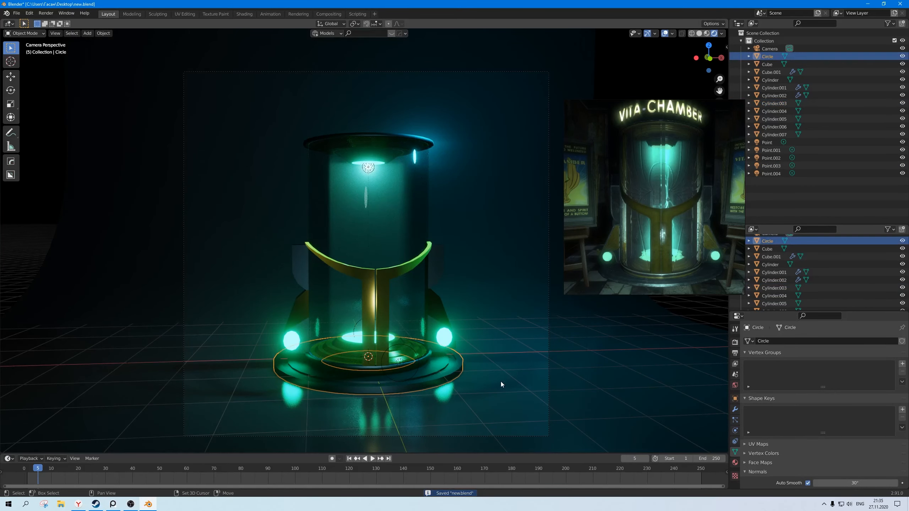
key("shift+d")
key("z")
left_click(496, 140)
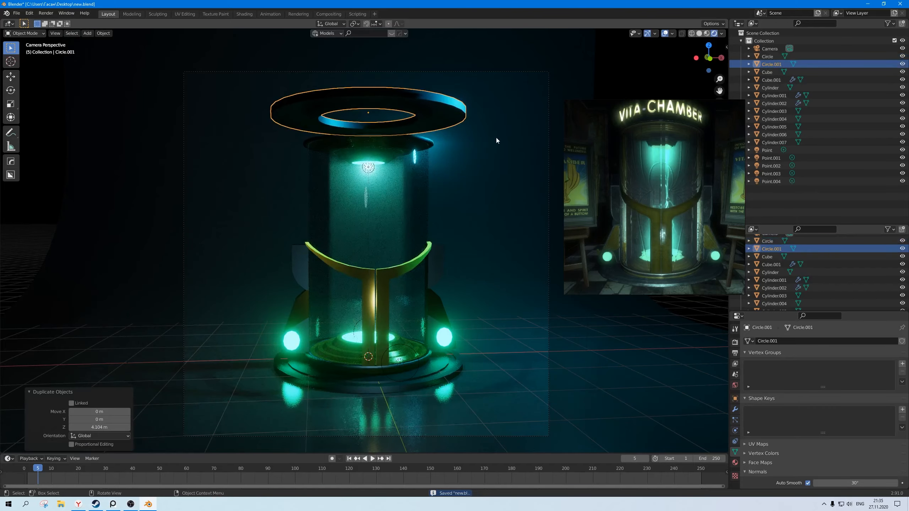
- Lower the copied disc about 0.39 m onto the chamber's top and scale it to about 0.644 in X and Y only
key("KP_1")
scroll(496, 139, "up", 5)
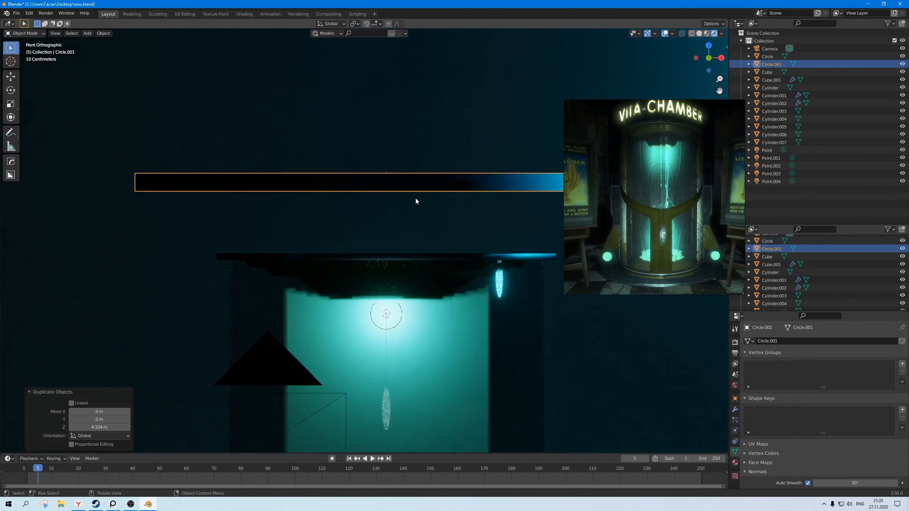
key("g")
key("z")
left_click(412, 261)
key("s")
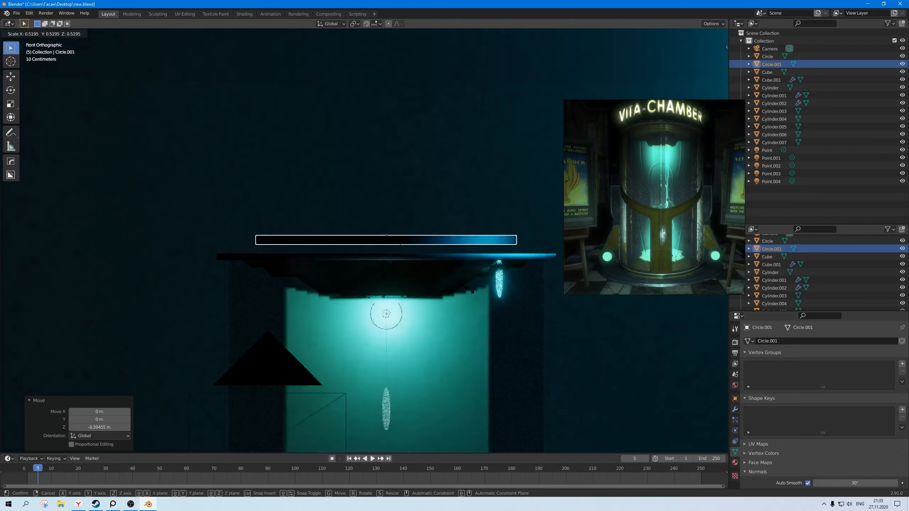
key("shift+z")
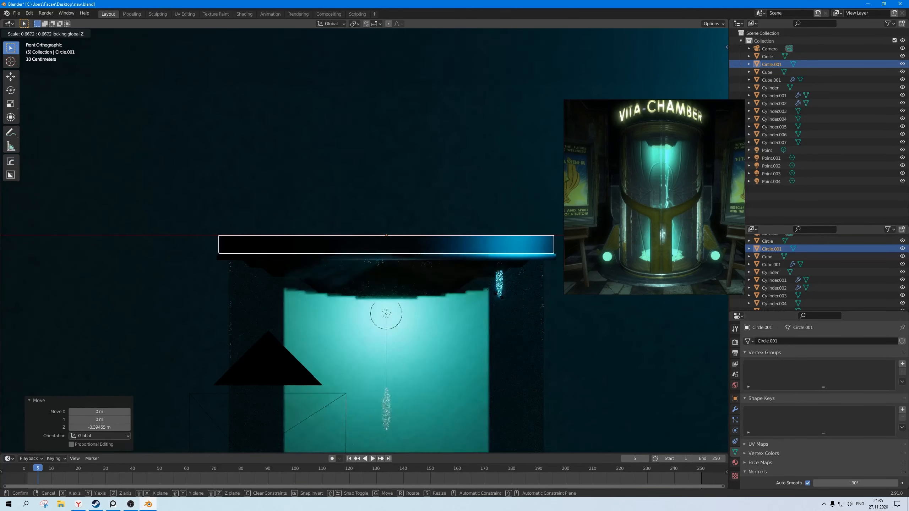
left_click(496, 295)
key("KP_0")
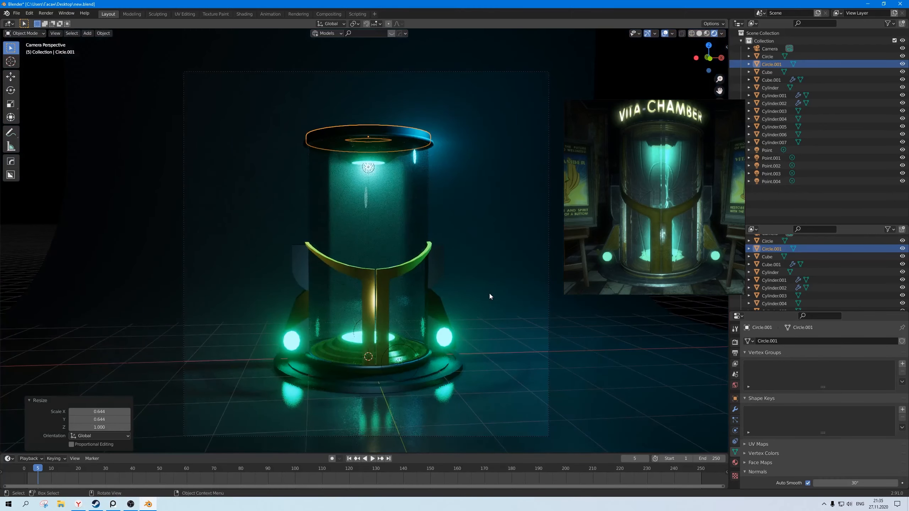
- Raise the upper edge loop of the copied disc along Z to thicken it into a taller cap
key("Tab")
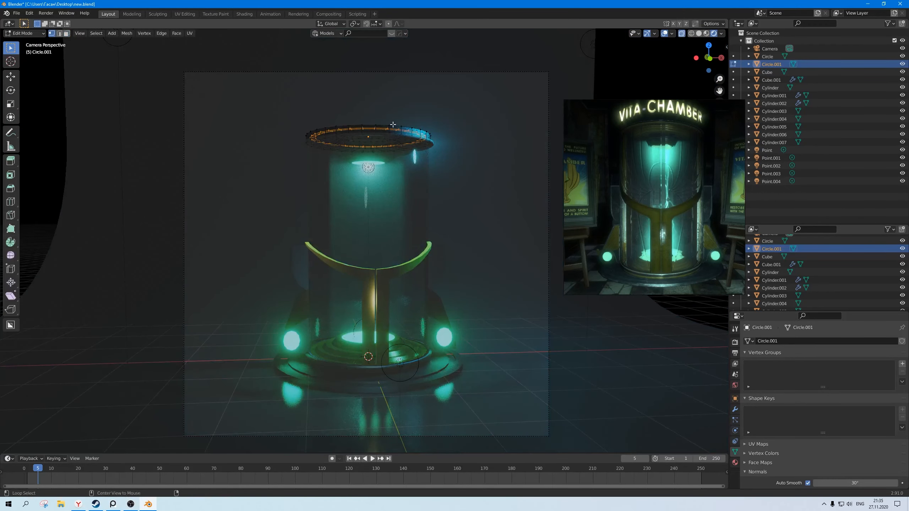
left_click(399, 127, "alt")
scroll(399, 127, "up", 4)
middle_click_drag(399, 127, 400, 288, "shift")
scroll(369, 137, "up", 3)
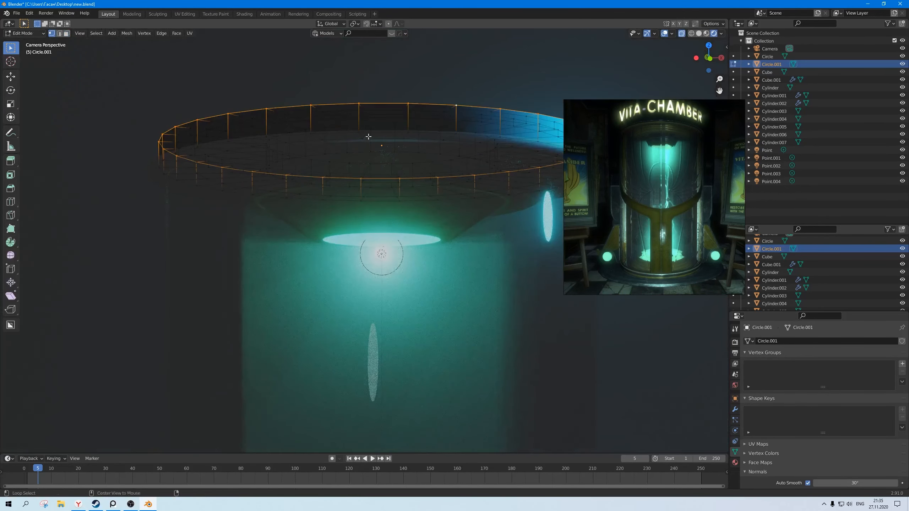
key("alt+shift")
scroll(369, 120, "down", 6)
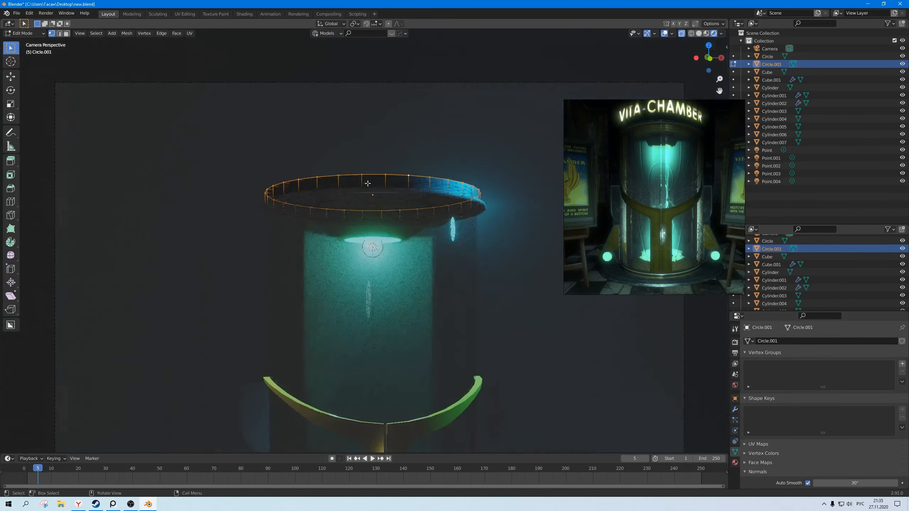
key("g")
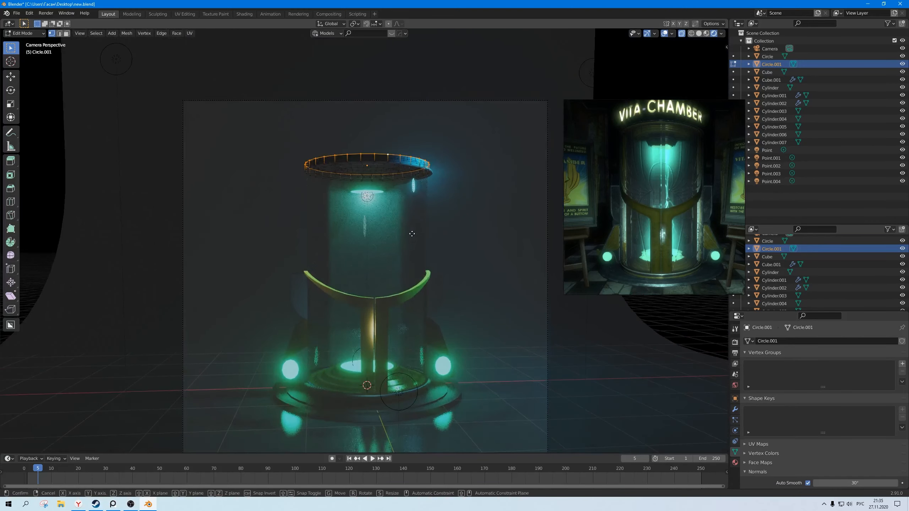
key("z")
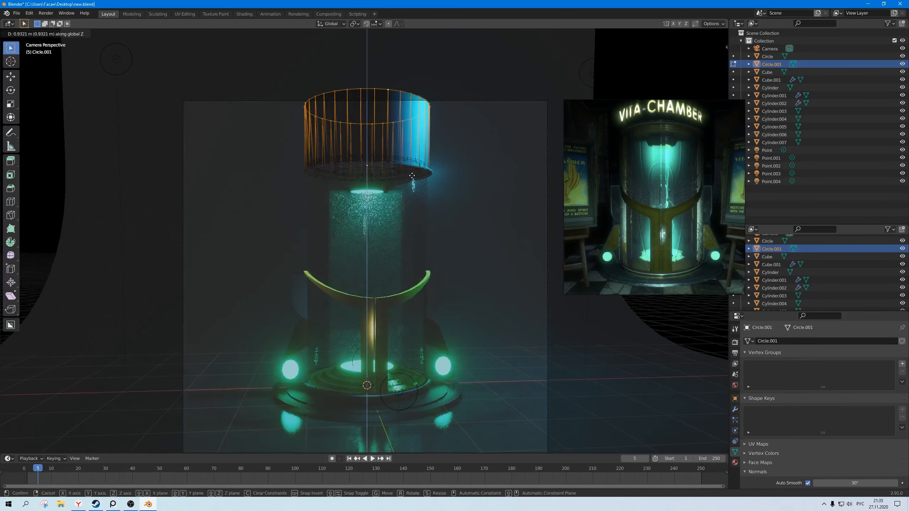
left_click(417, 220)
key("Tab")
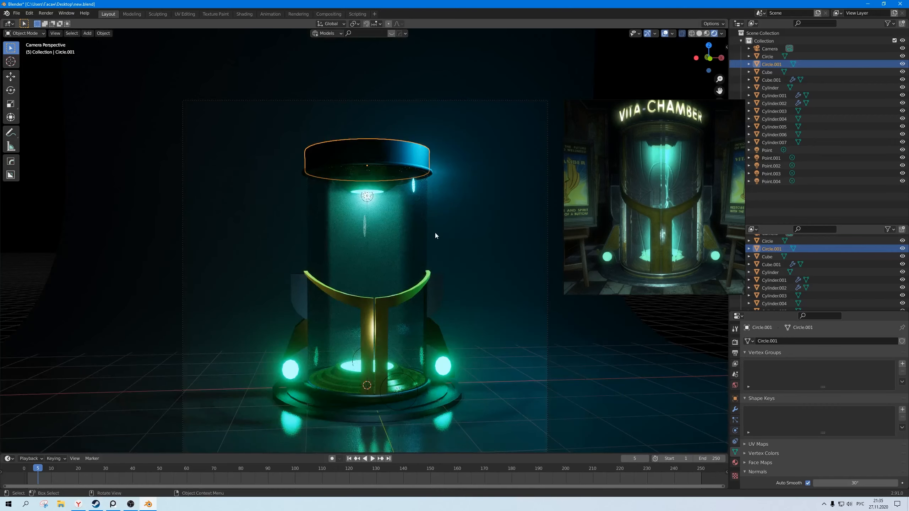
- Lower the cap's upper edge loop by about 0.17 m along Z and save the file
scroll(435, 232, "down", 2)
left_click(547, 113)
key("Tab")
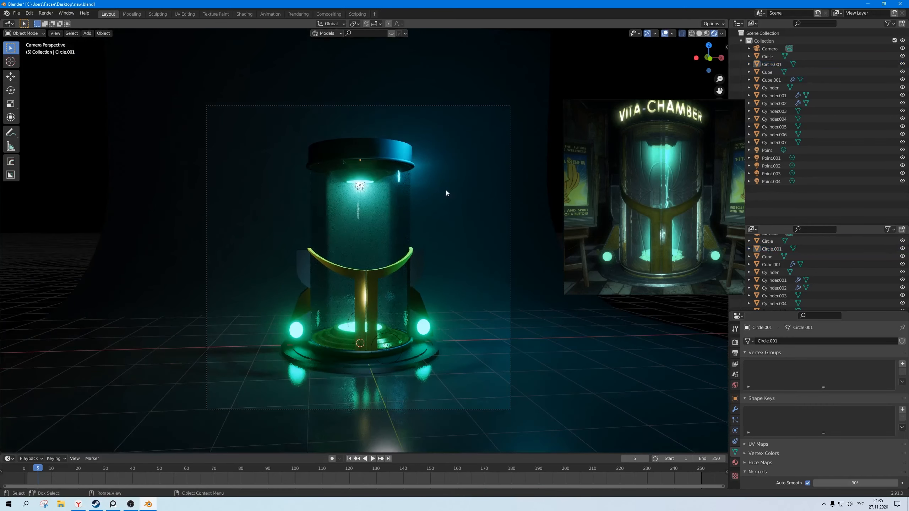
key("g")
key("z")
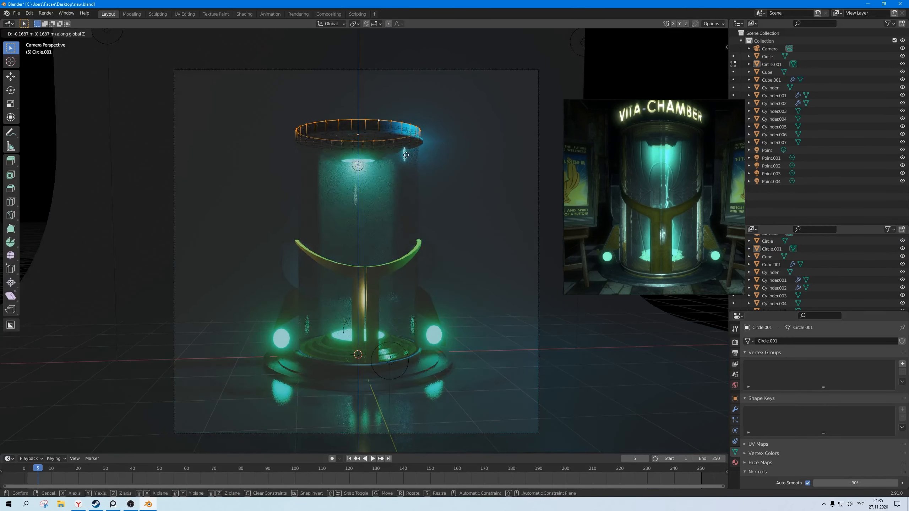
key("Escape")
key("Tab")
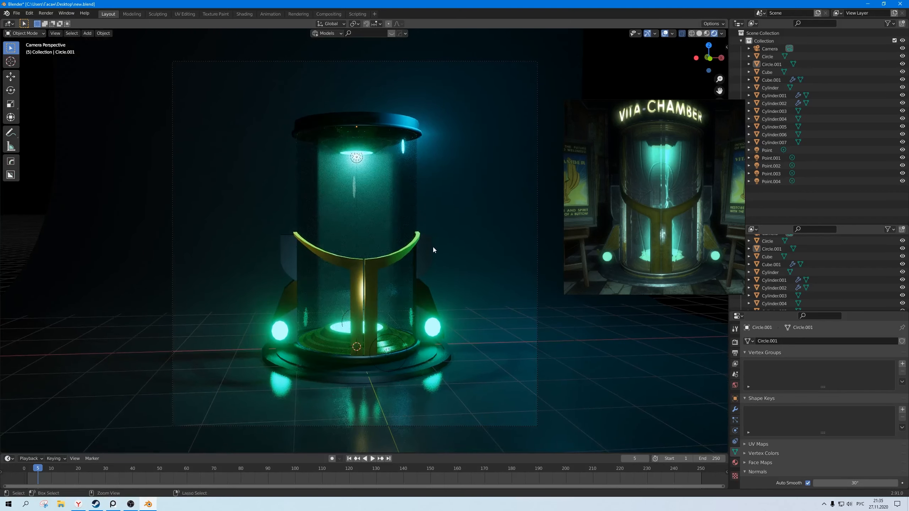
key("ctrl+s")
- Shift the camera about 0.008 m along X, clear the selection and save the file
left_click(426, 263)
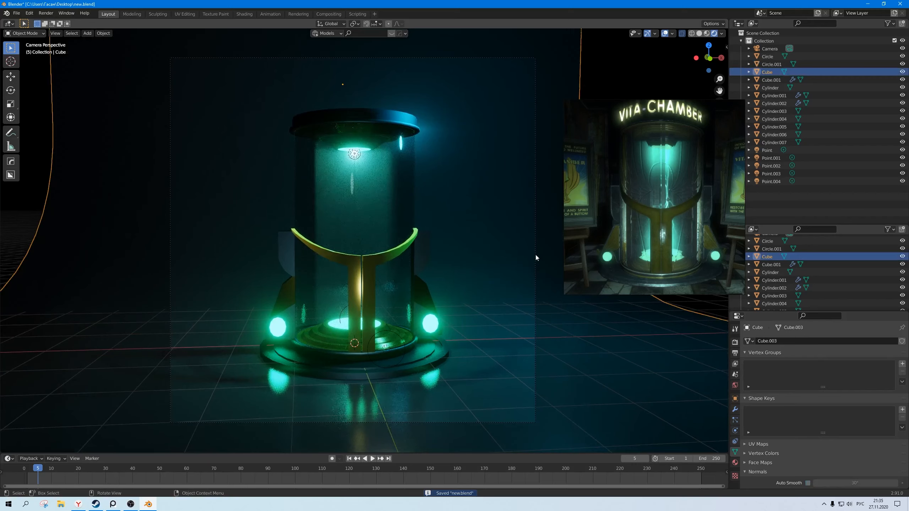
left_click(768, 49)
key("g")
key("x")
left_click(422, 235)
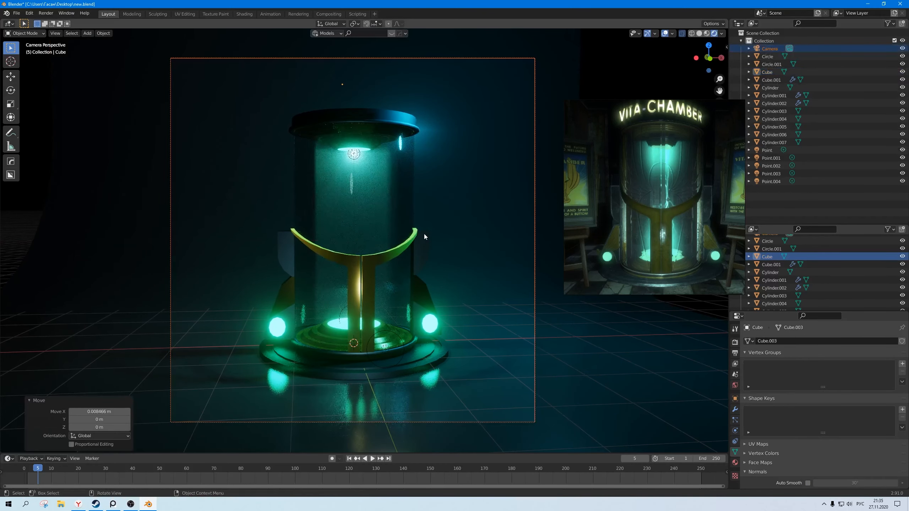
left_click(641, 51)
key("ctrl+s")
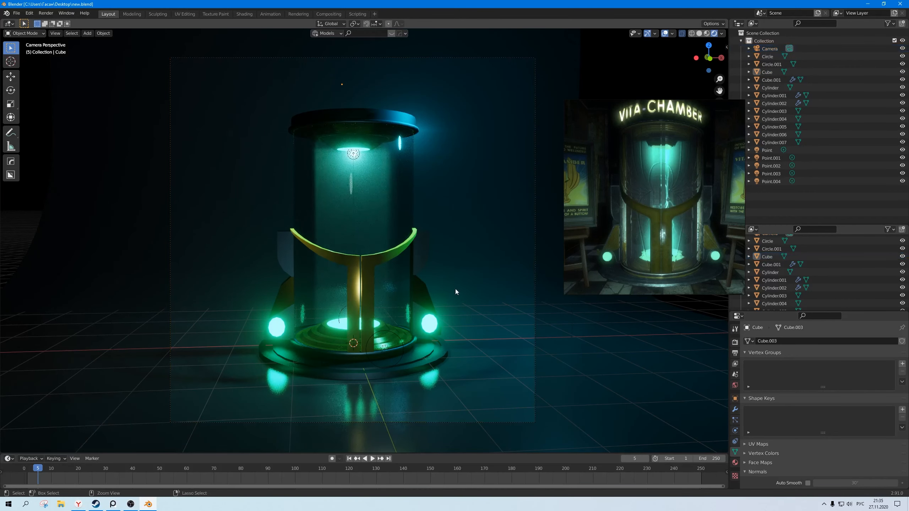
- Move the camera about 0.44 m closer along its local Z axis and about -0.017 m along global X
scroll(428, 330, "down", 1)
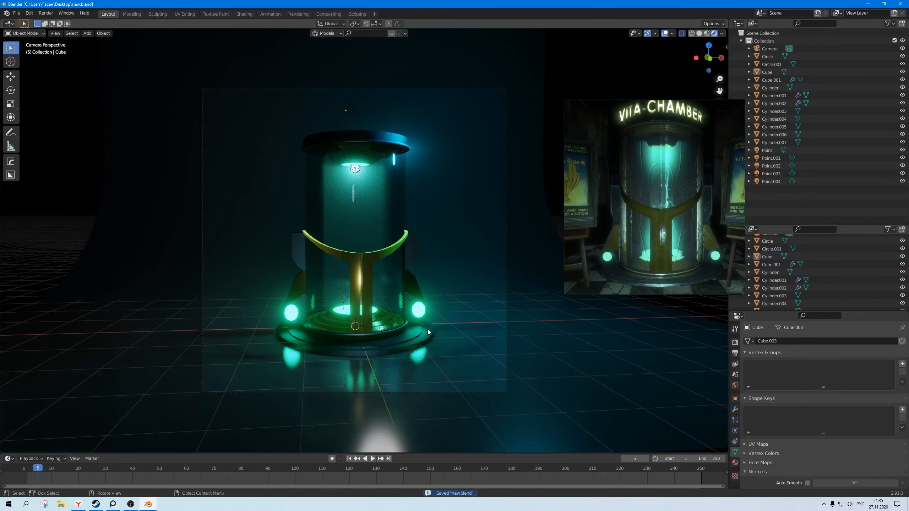
scroll(427, 330, "up", 1)
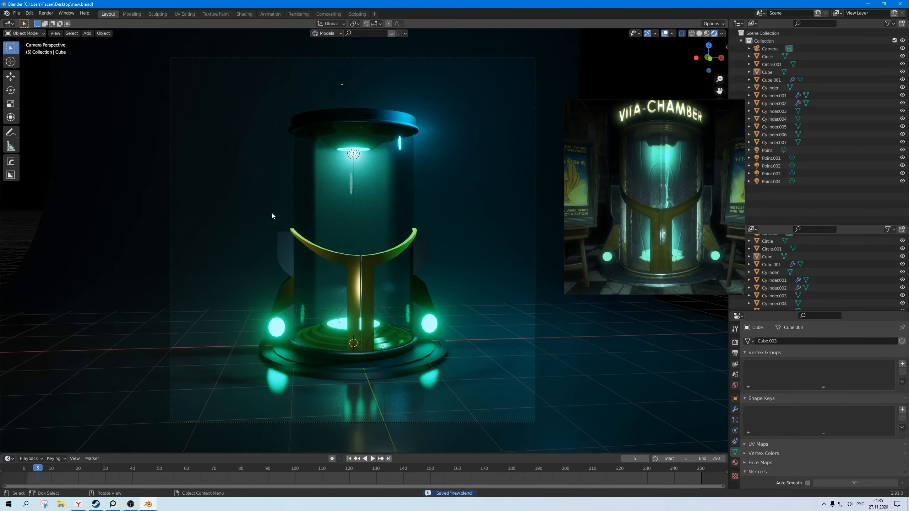
left_click(762, 49)
key("g")
key("z")
key("z")
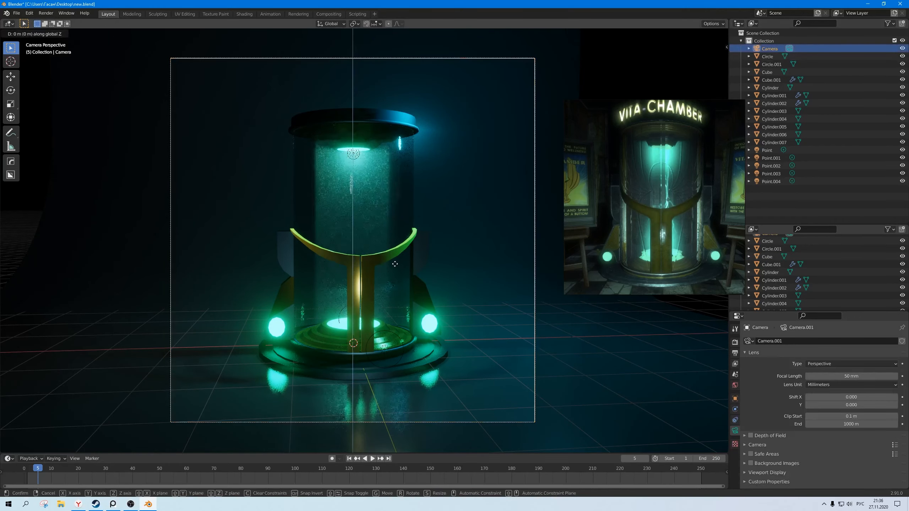
left_click(399, 237)
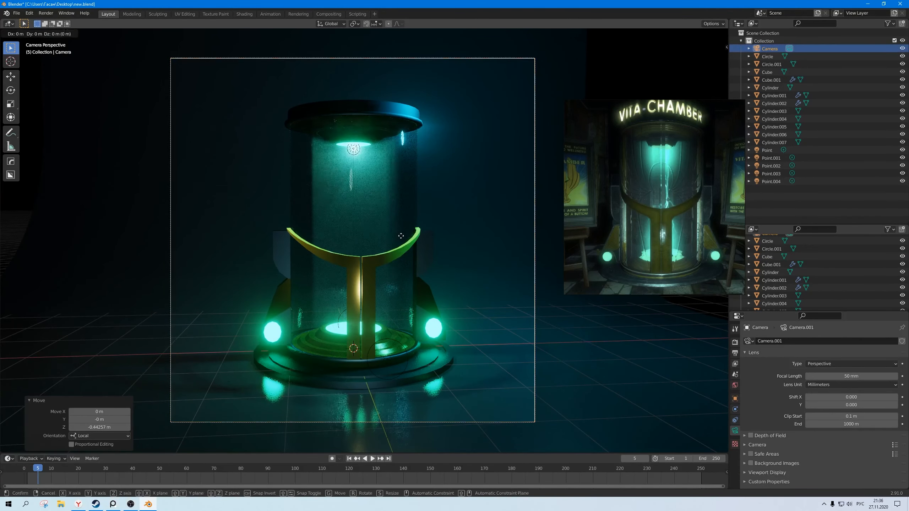
key("g")
key("x")
left_click(399, 236)
- Render the current frame and save the image to the Desktop as redner.png
left_click(45, 12)
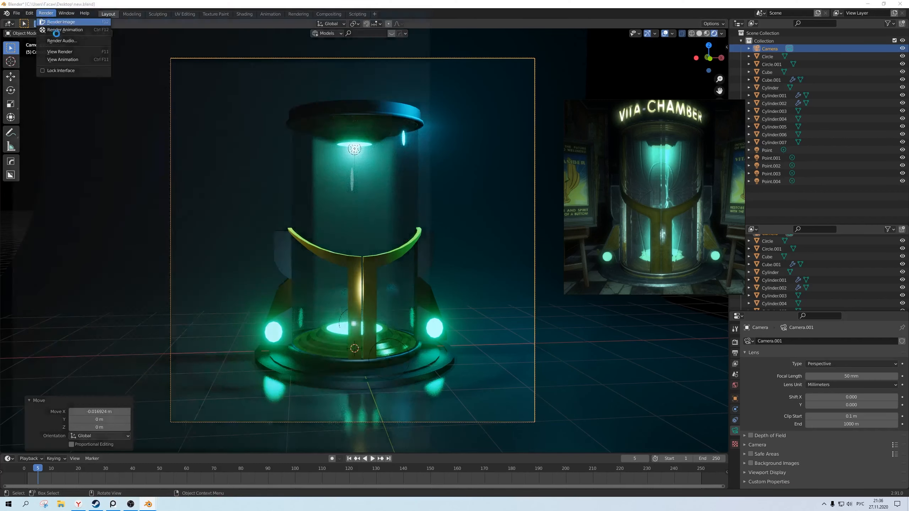
left_click(54, 22)
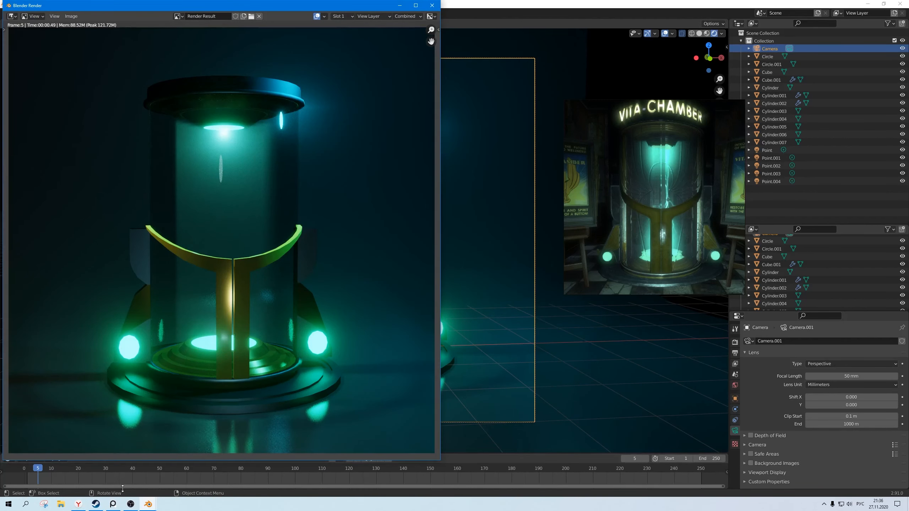
left_click(71, 16)
left_click(97, 71)
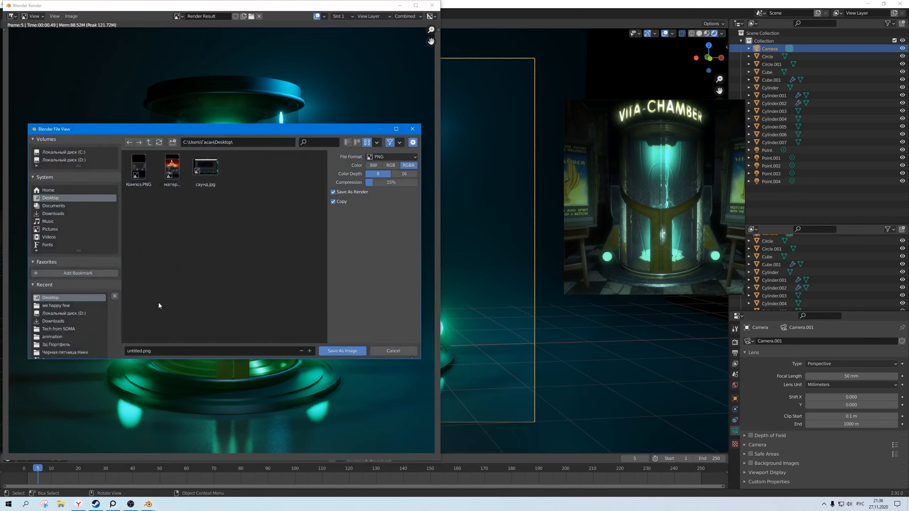
left_click(140, 351)
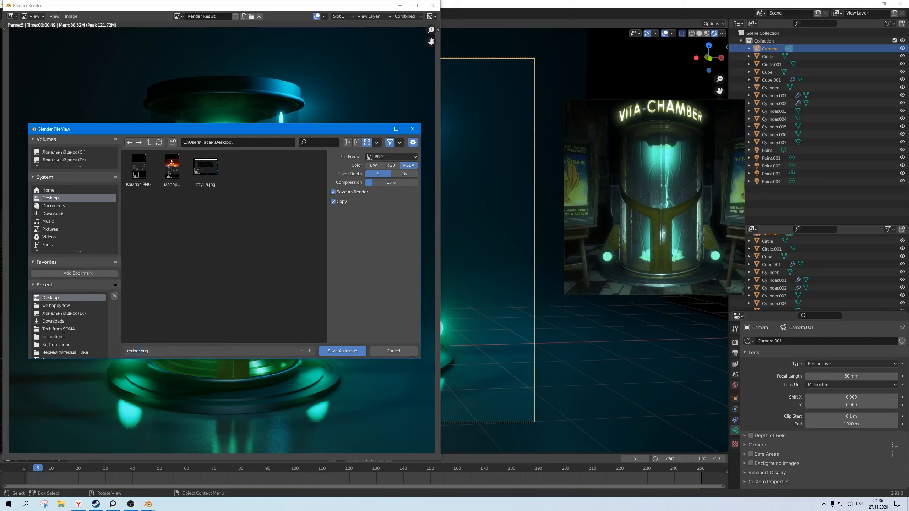
type("redner")
left_click(343, 351)
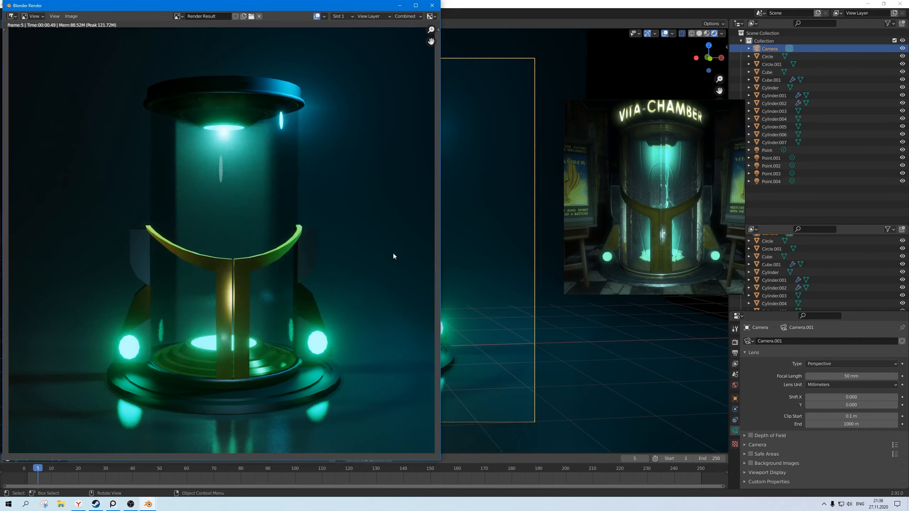